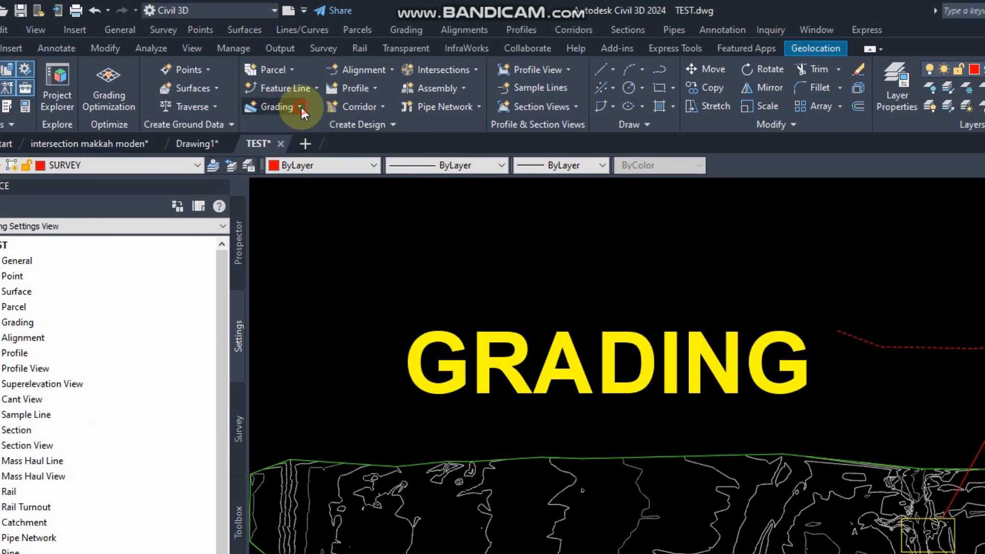
Examine the building section sketch with its NGL and BED levels and the yellow building outline on the surface contours.
left_click(300, 80)
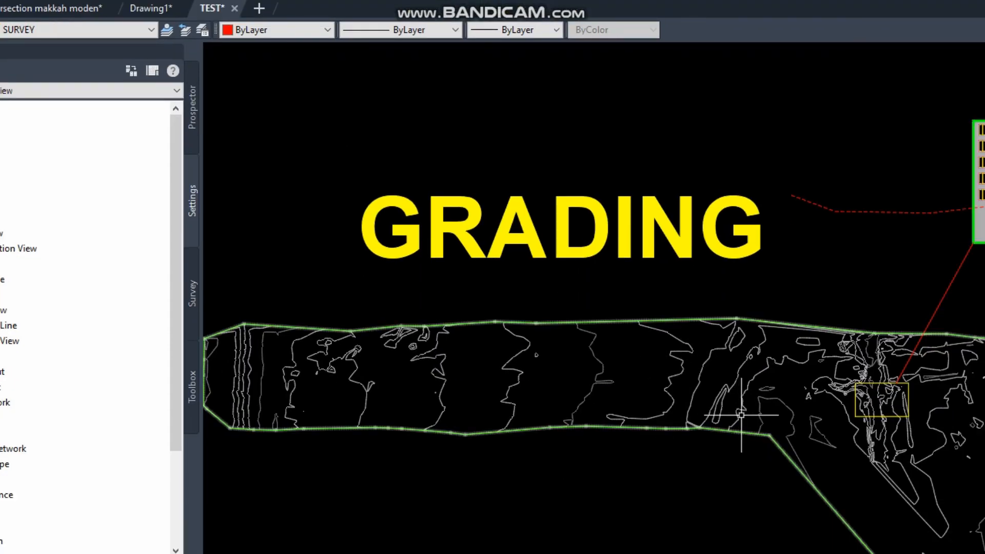
scroll(703, 349, "up", 3)
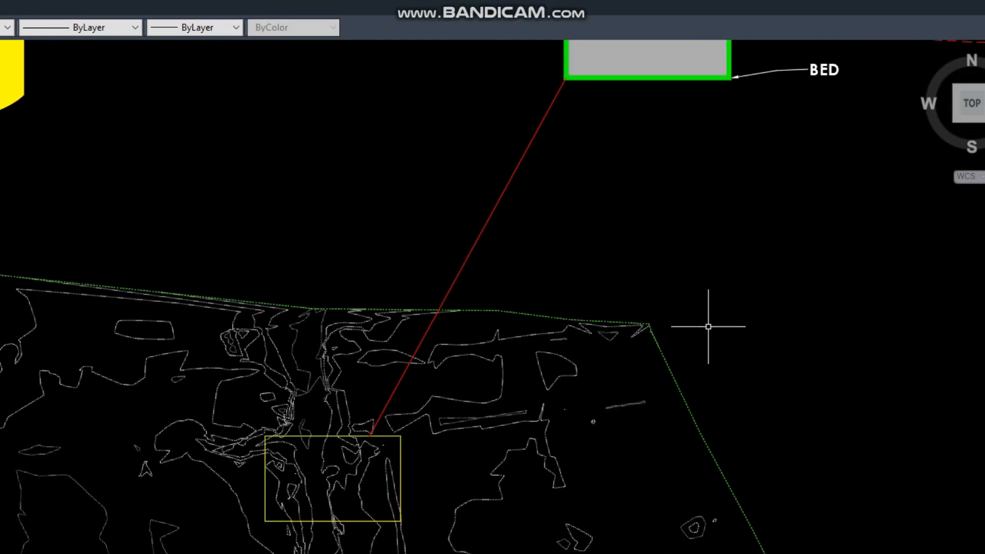
middle_click_drag(708, 325, 555, 391)
scroll(546, 379, "down", 2)
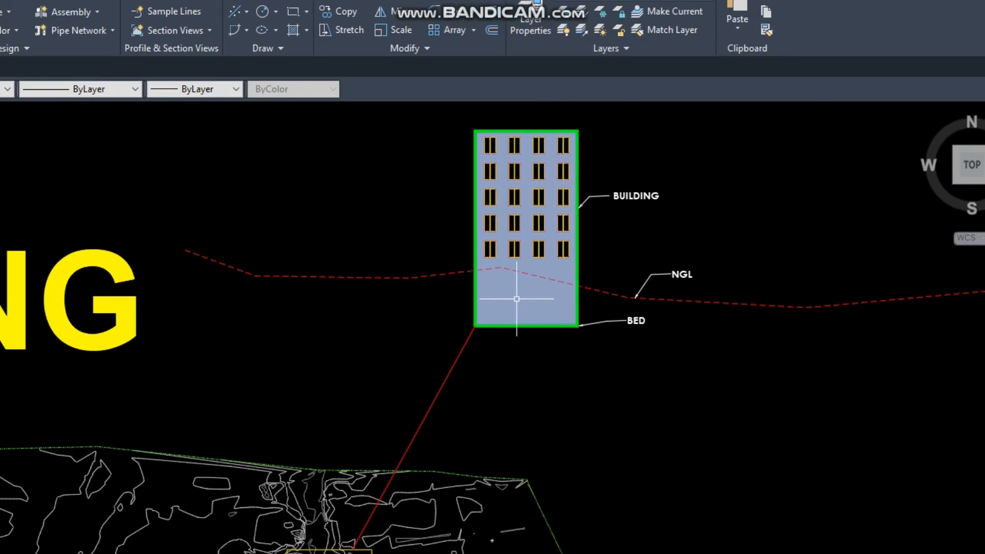
scroll(579, 328, "up", 4)
scroll(677, 231, "down", 4)
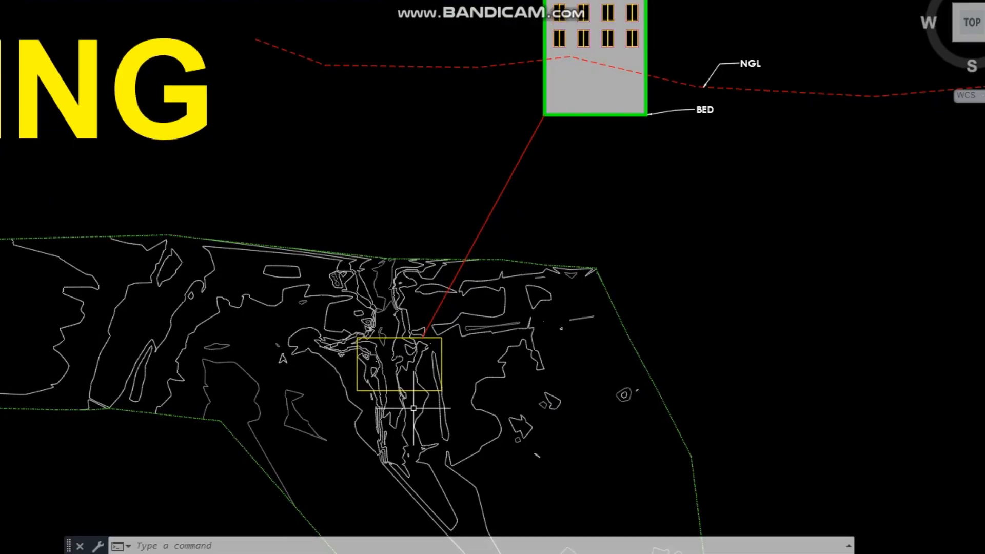
scroll(371, 404, "up", 4)
middle_click_drag(371, 384, 433, 366)
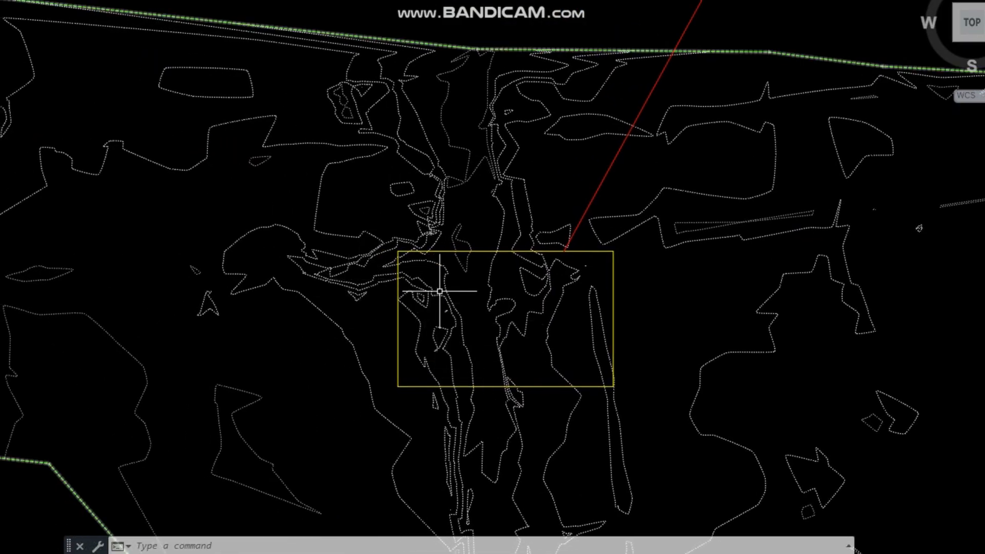
Add spot elevation labels from the NGL surface at the four corners of the yellow building rectangle.
left_click(441, 218)
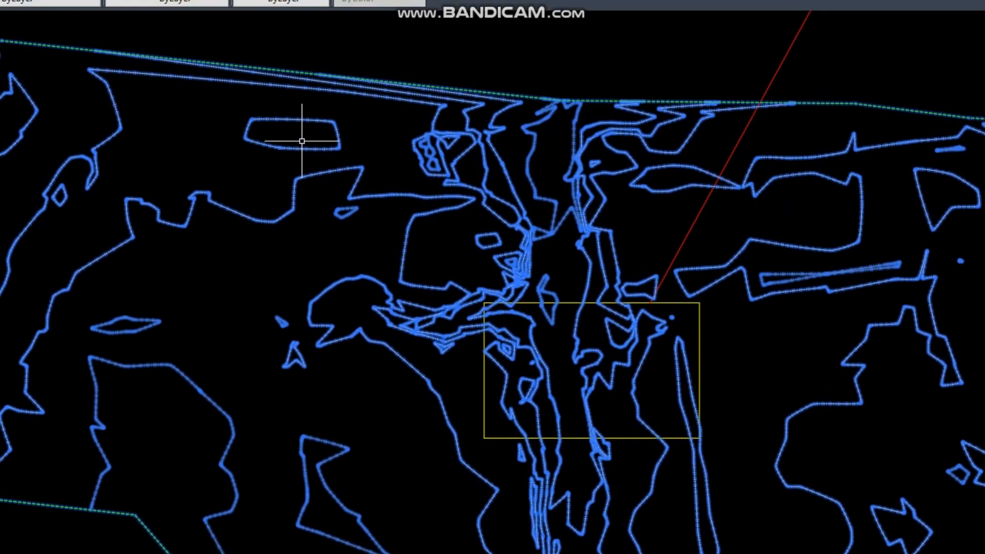
mouse_move(302, 141)
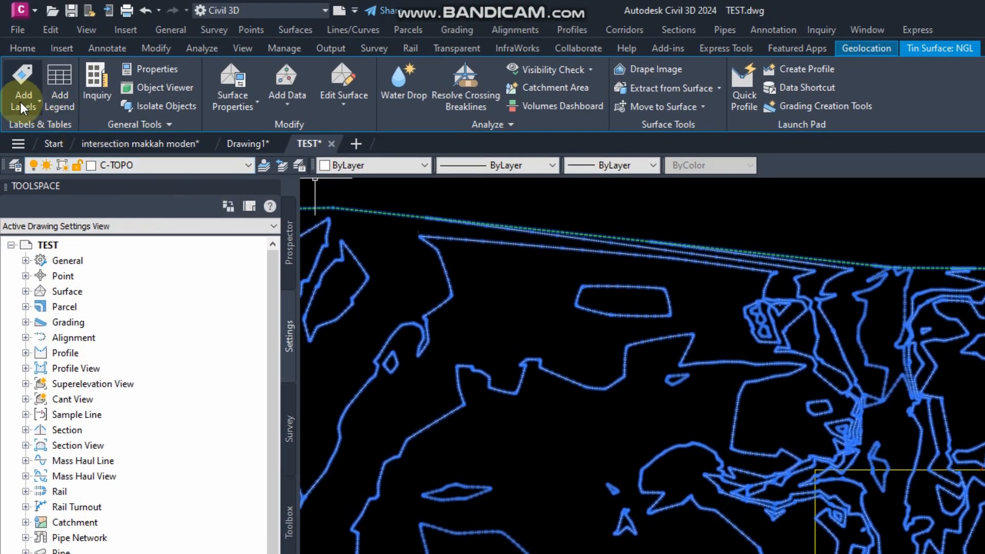
left_click(21, 83)
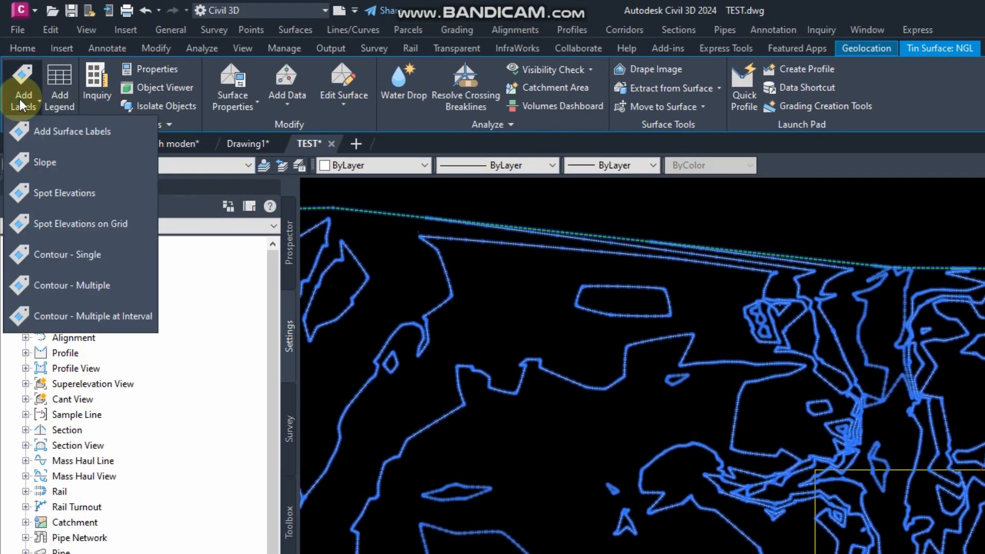
left_click(71, 197)
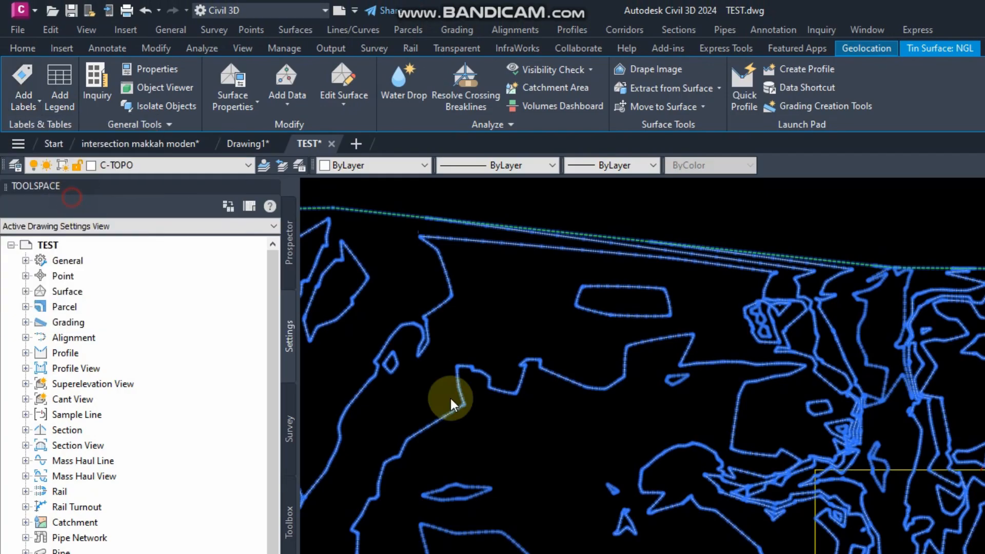
left_click(451, 405)
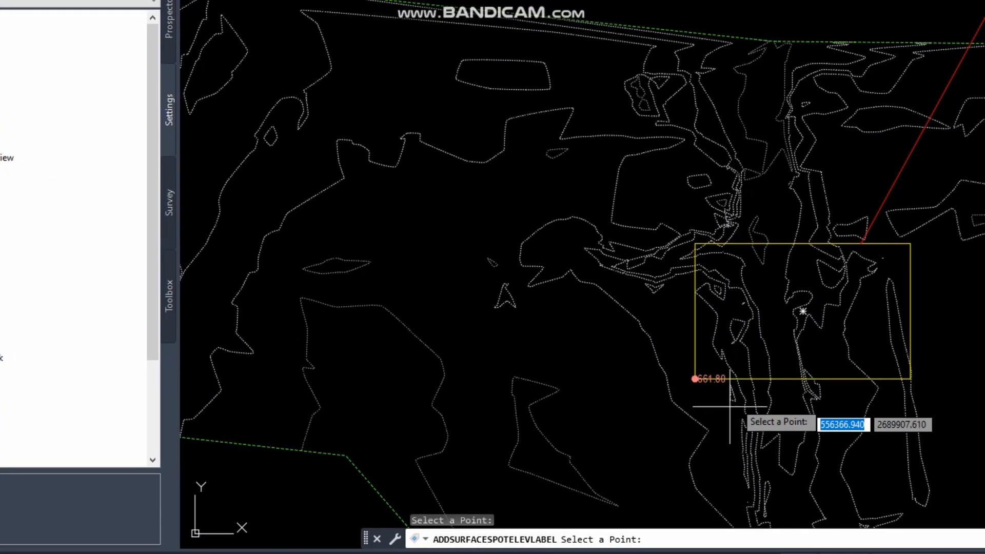
scroll(730, 406, "up", 2)
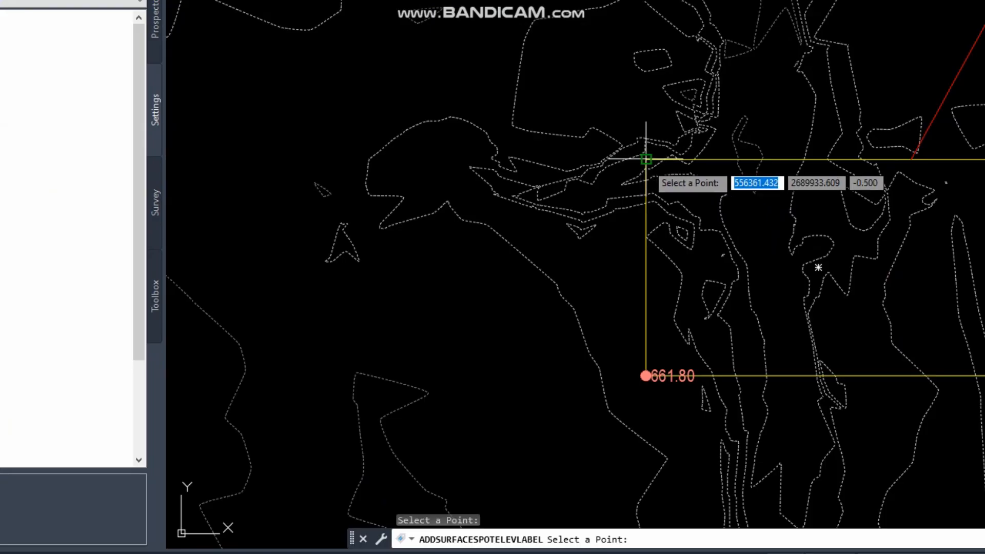
left_click(646, 159)
left_click(717, 160)
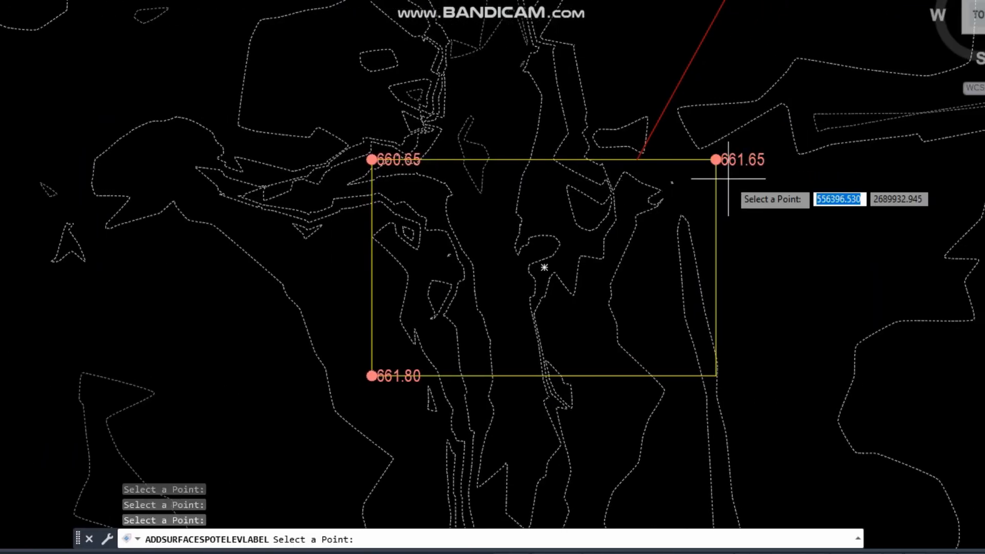
left_click(716, 376)
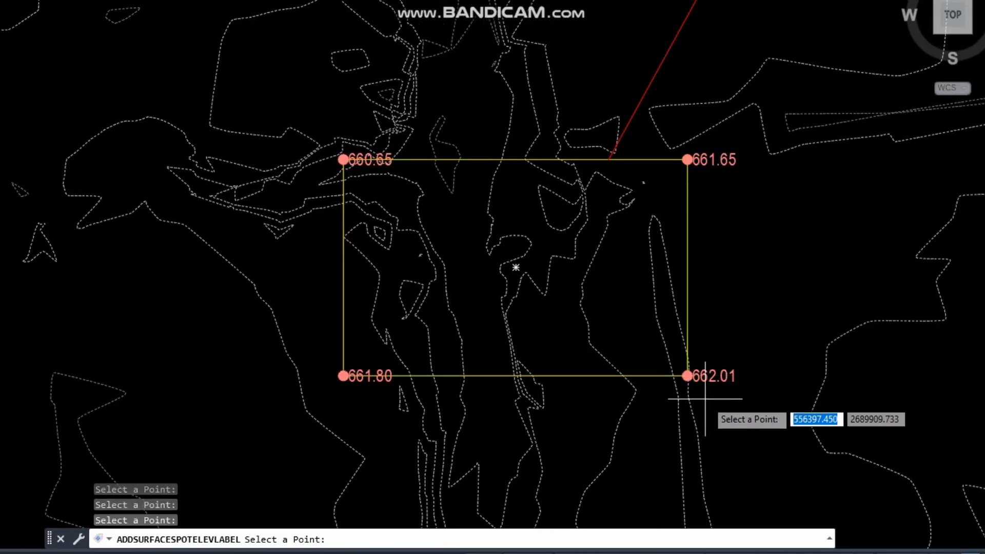
key("Escape")
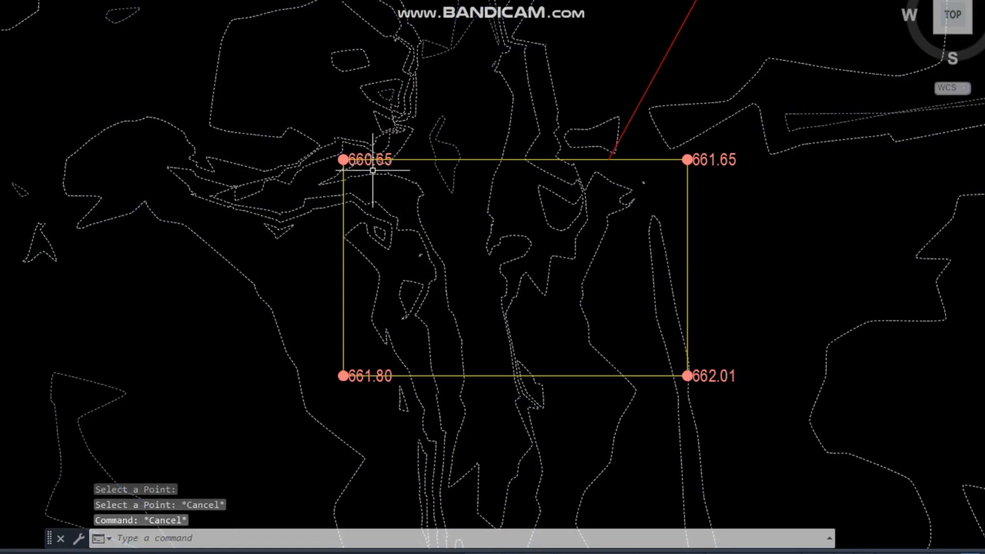
middle_click_drag(522, 343, 502, 333)
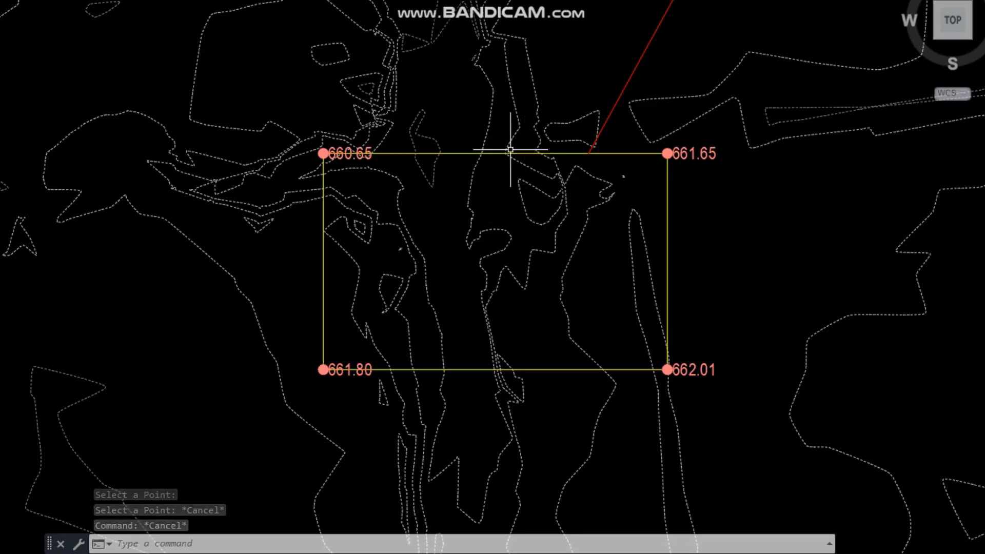
key("Escape")
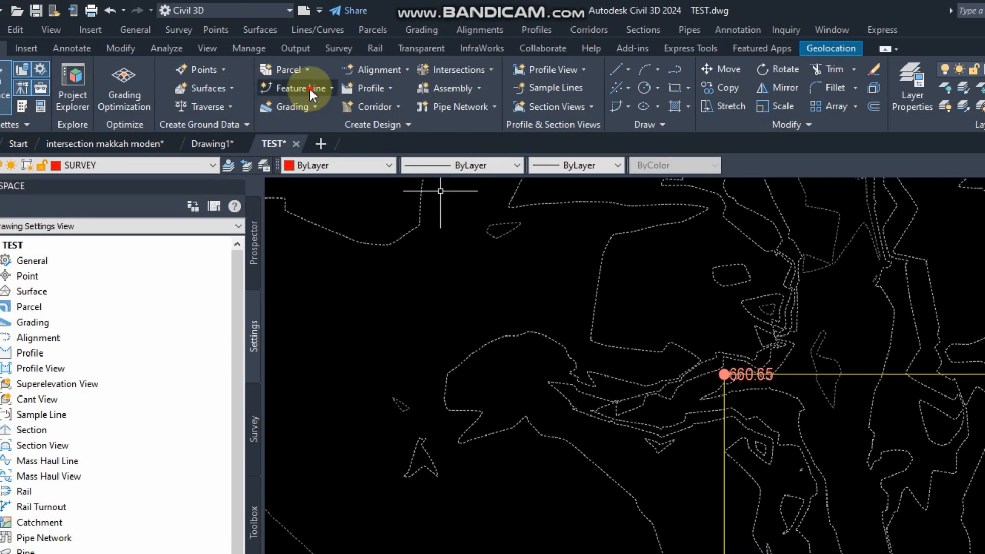
Start creating a feature line from the yellow rectangle and assign it to a new site named building-a.
left_click(309, 87)
left_click(359, 146)
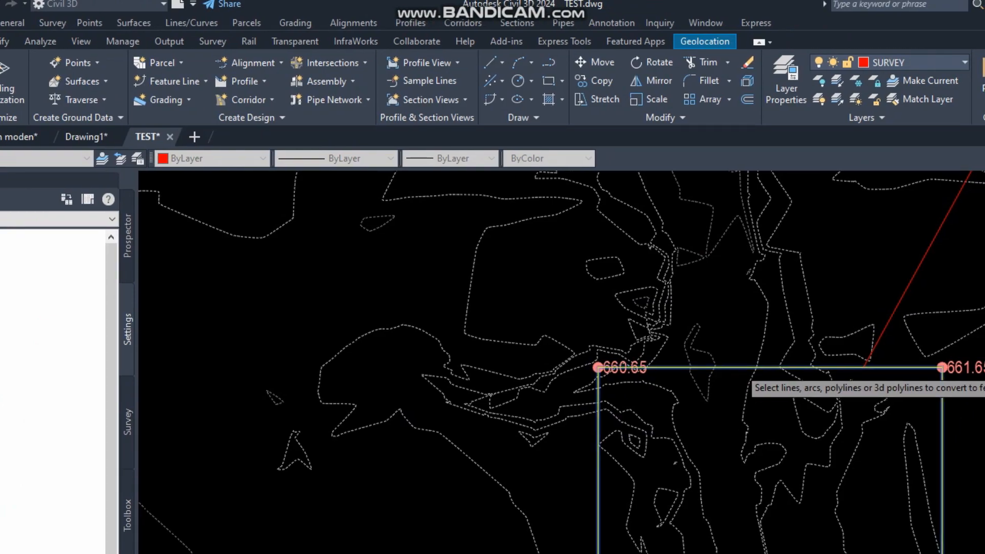
key("Return")
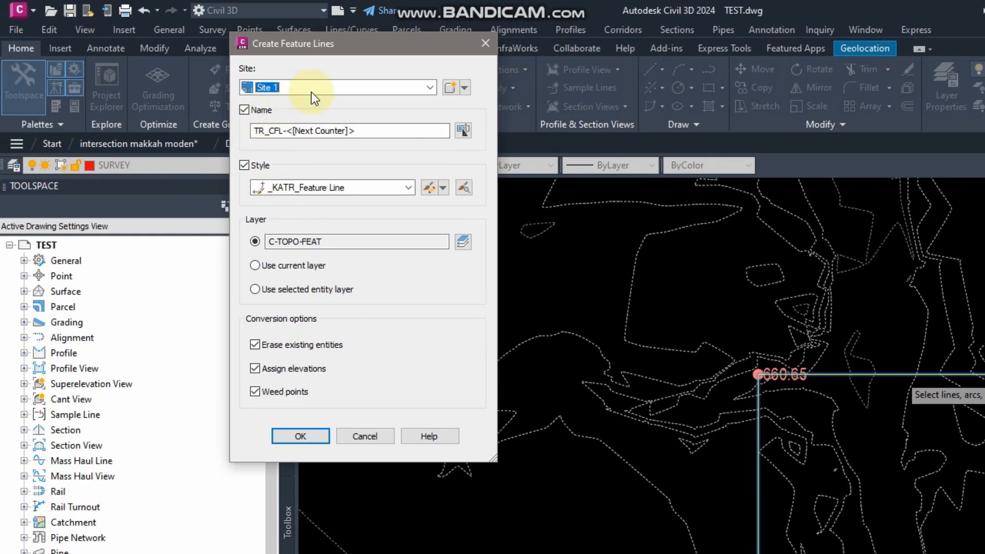
left_click(433, 88)
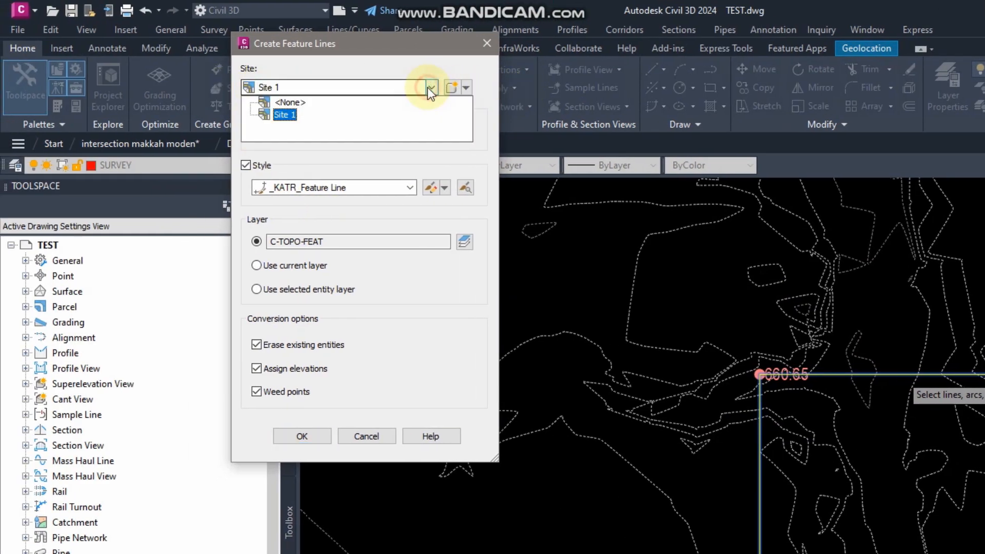
left_click(466, 88)
left_click(484, 105)
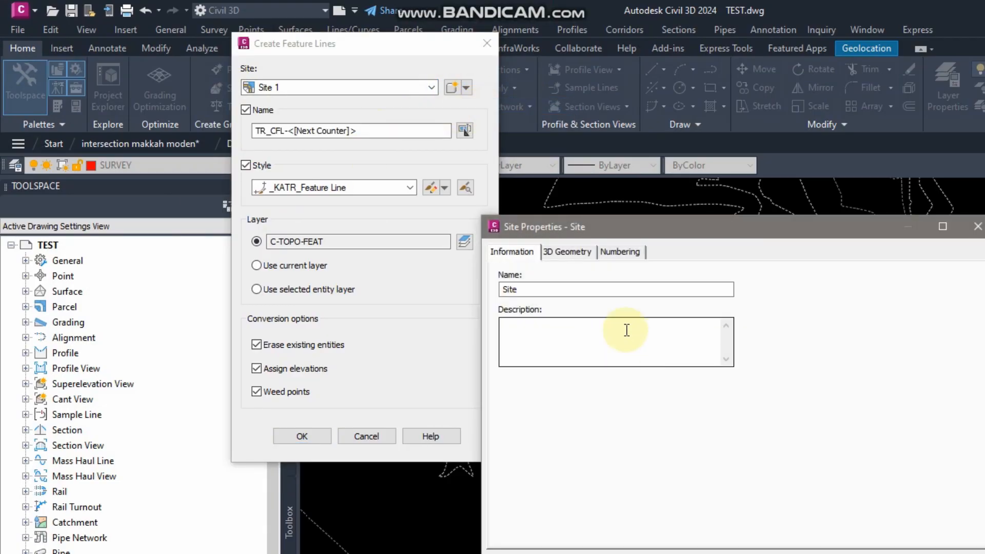
left_click(505, 255)
double_click(532, 293)
type("building-a")
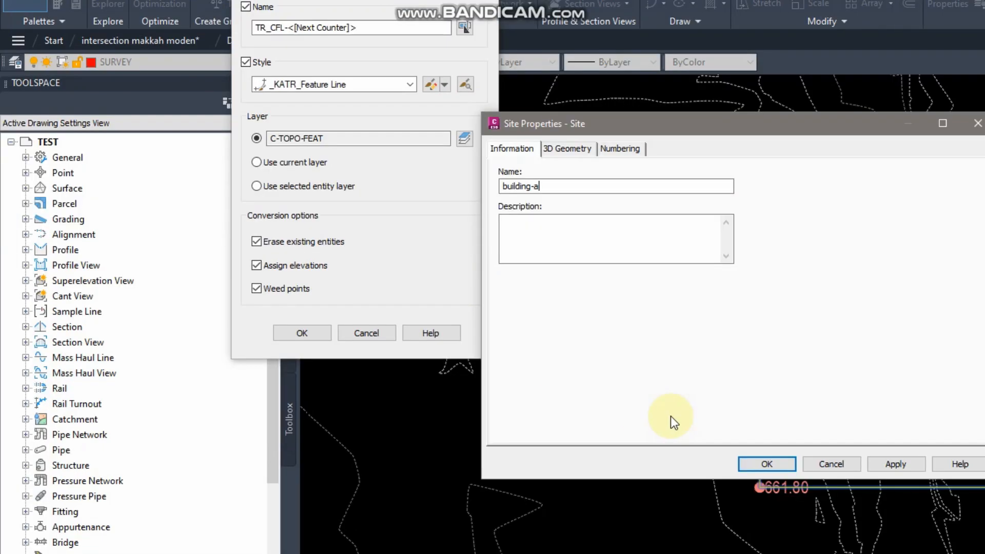
left_click(767, 553)
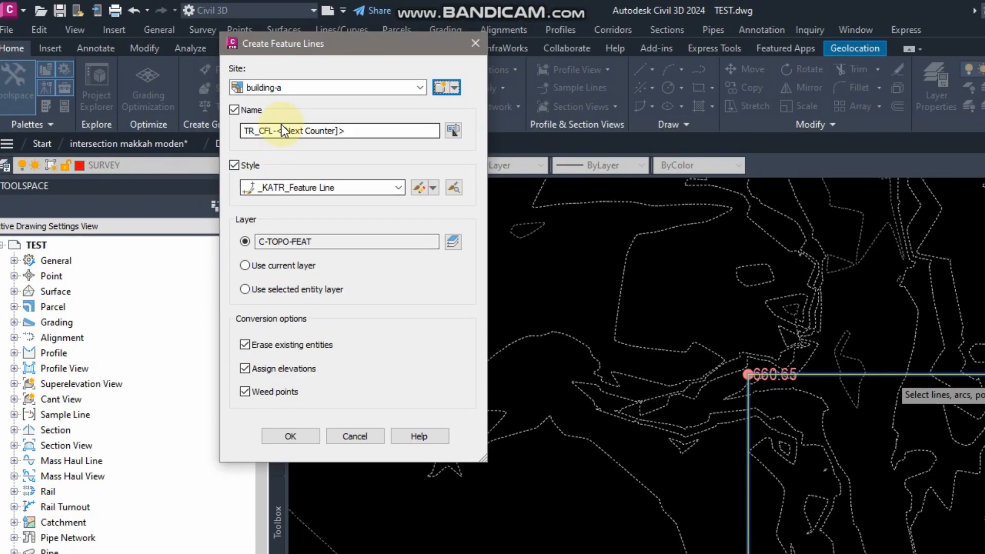
Name the feature line buildin-a and give it the Corridor Crown style.
left_click_drag(351, 132, 176, 124)
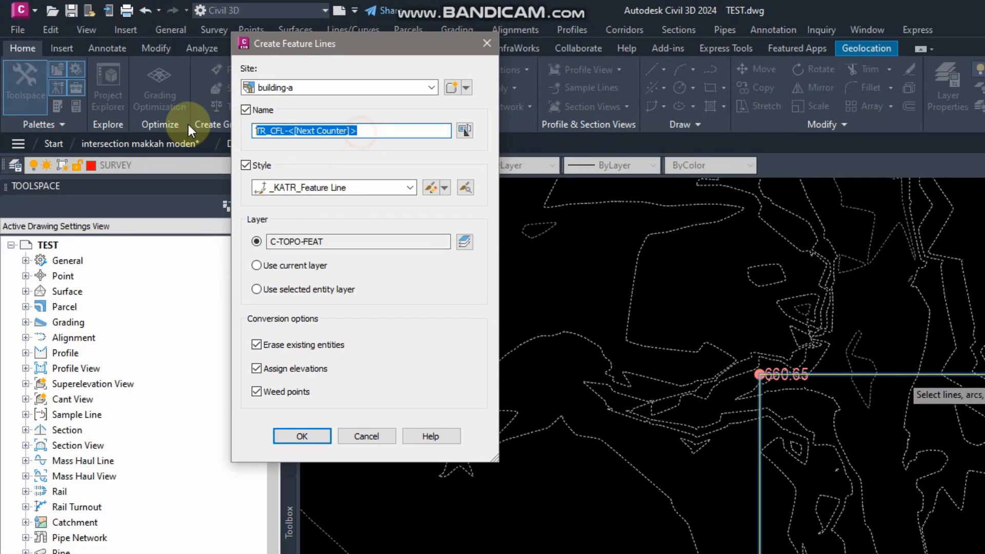
type("buildin-a")
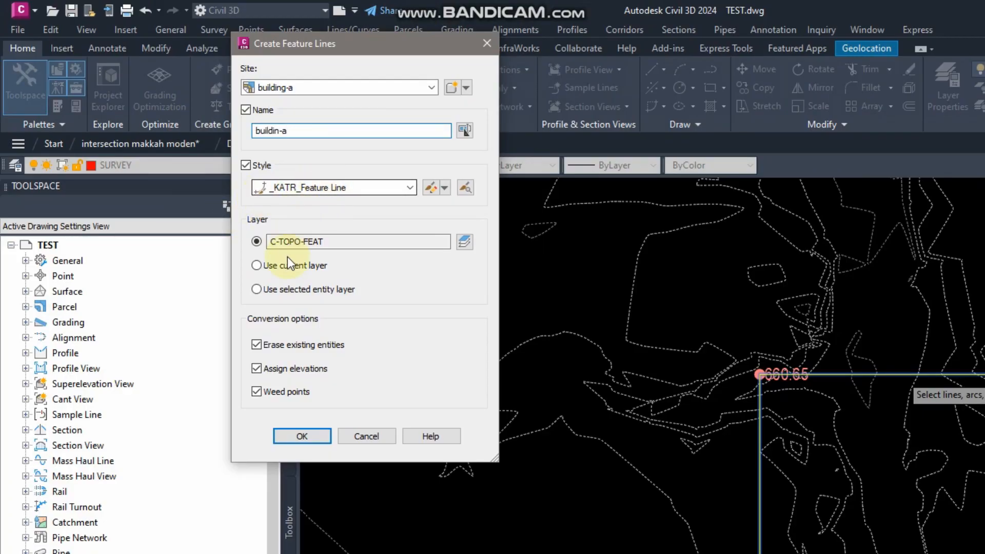
left_click(408, 188)
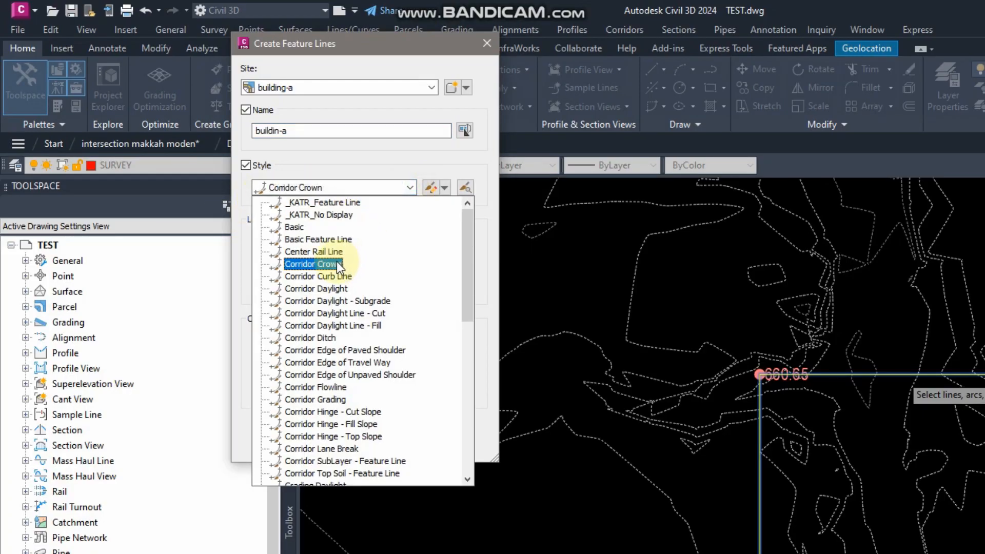
left_click(308, 266)
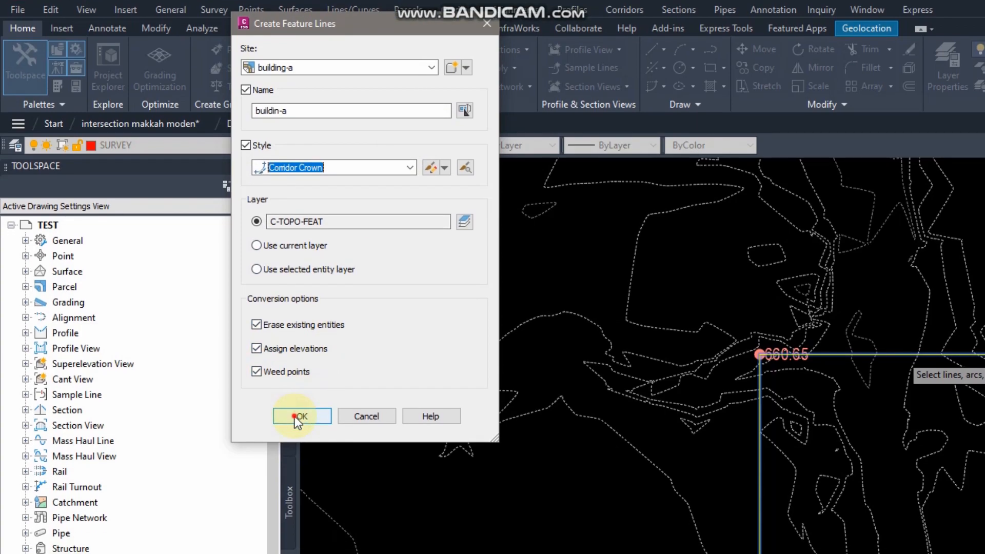
Create the feature line with elevations assigned from the NGL surface, keeping the default vertex weeding factors.
left_click(294, 436)
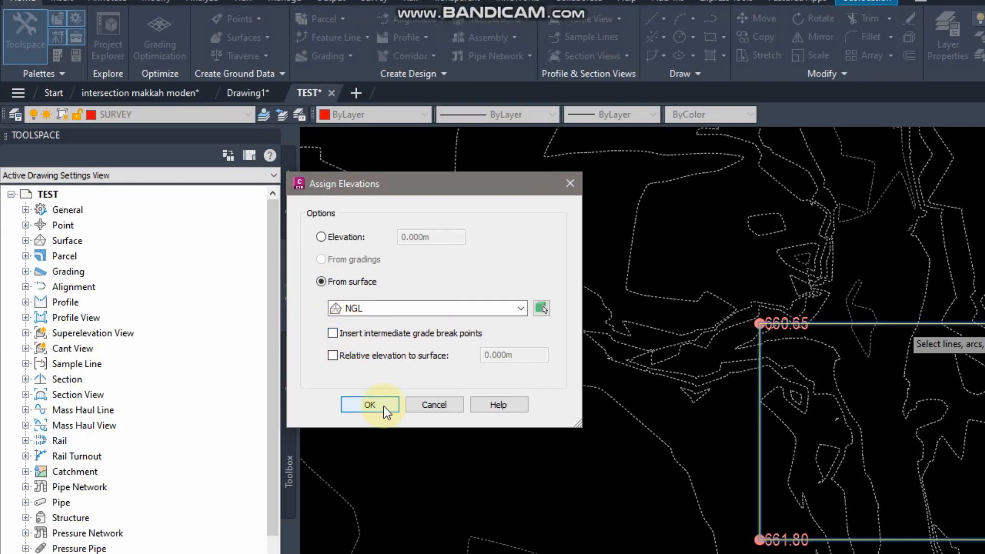
left_click(384, 406)
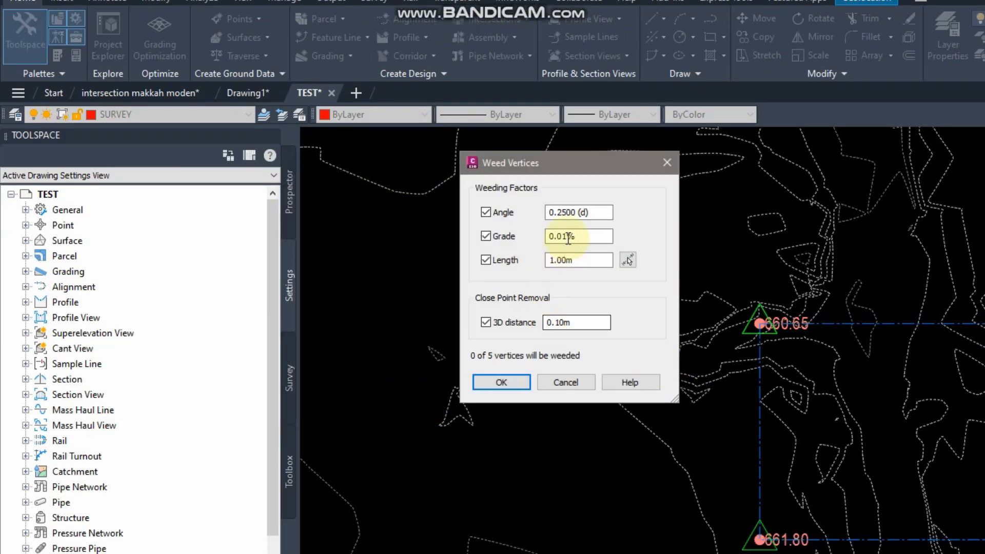
left_click(510, 388)
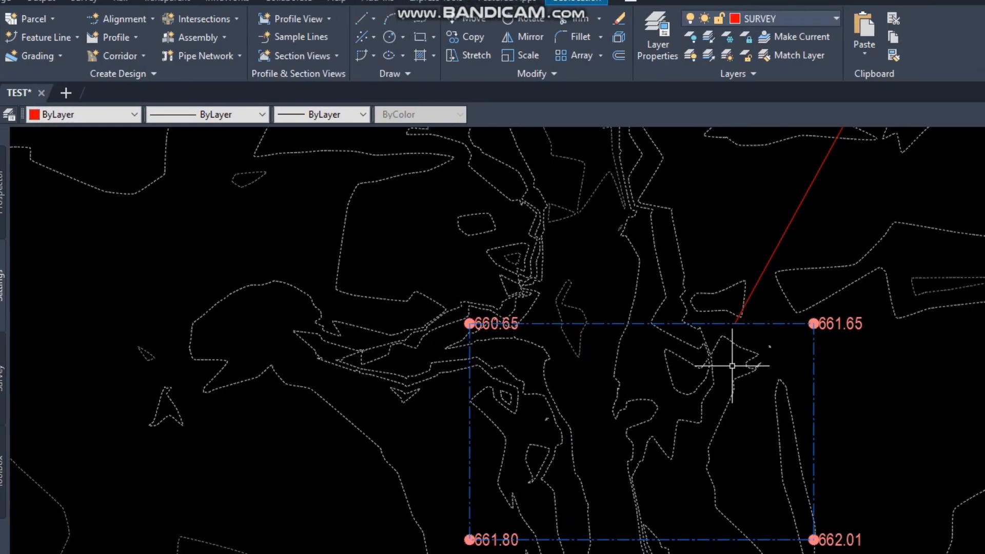
Open the elevation editor for the building's new feature line.
left_click(613, 324)
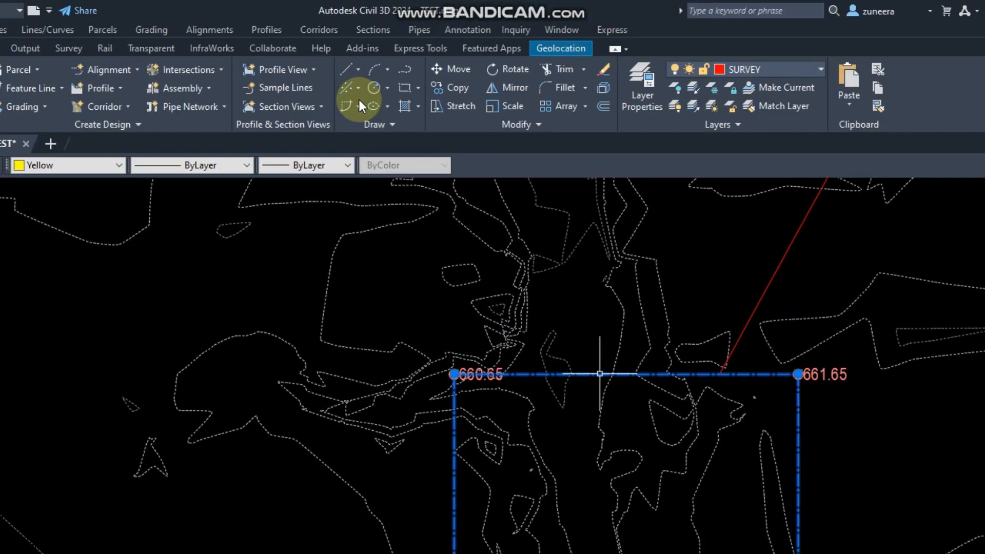
middle_click_drag(533, 365, 474, 456)
left_click(383, 98)
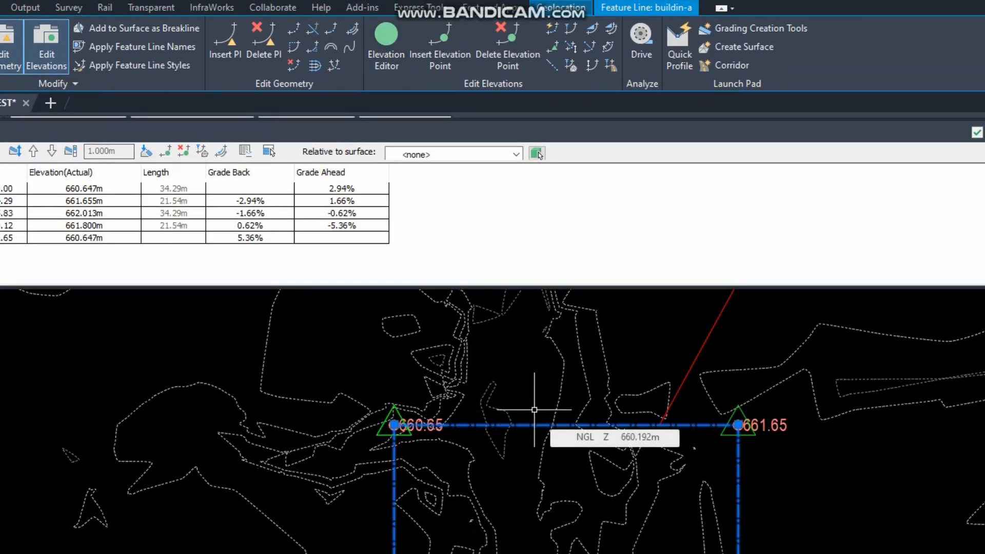
key("Escape")
left_click(469, 425)
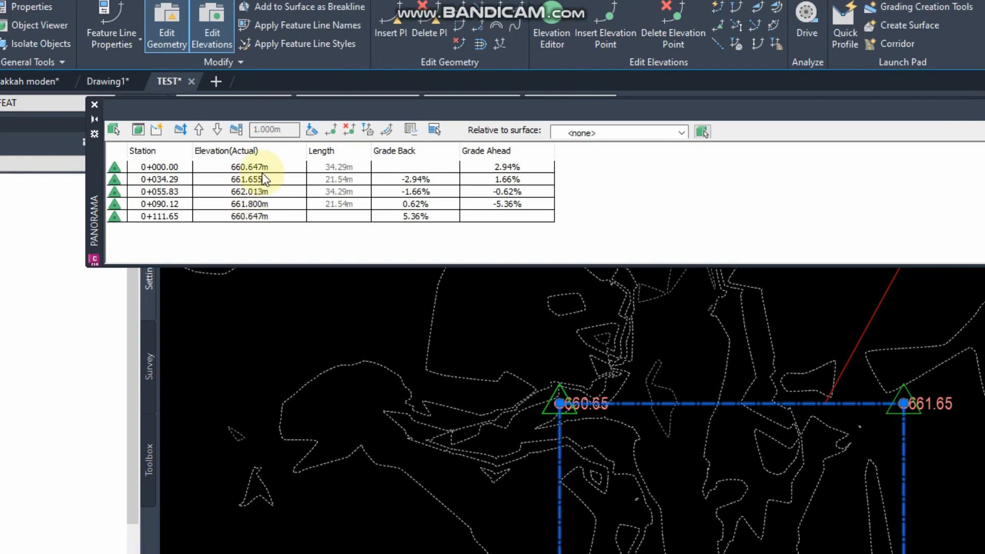
Set the elevation of all five points of the building feature line to 655 m and close the elevation editor.
left_click(264, 167)
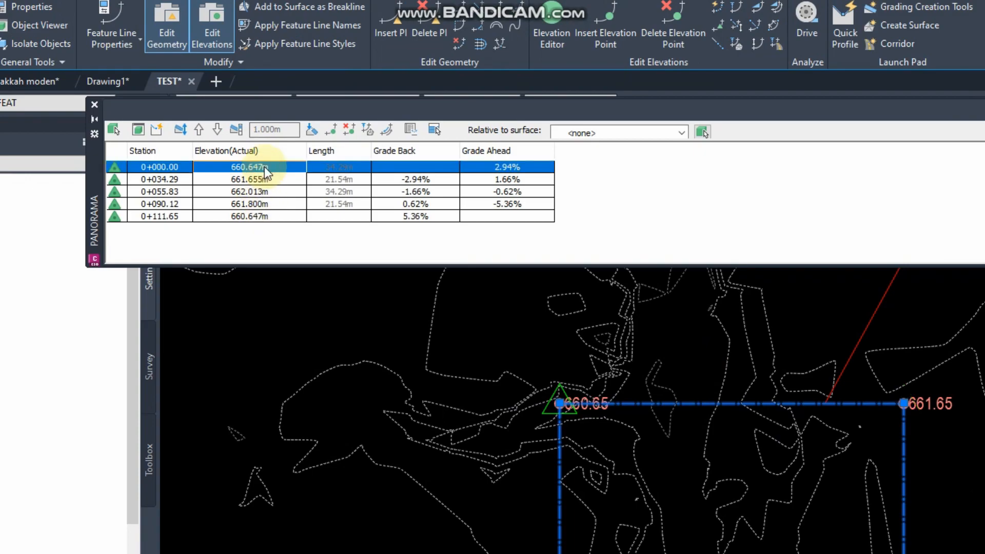
left_click(258, 217, "shift")
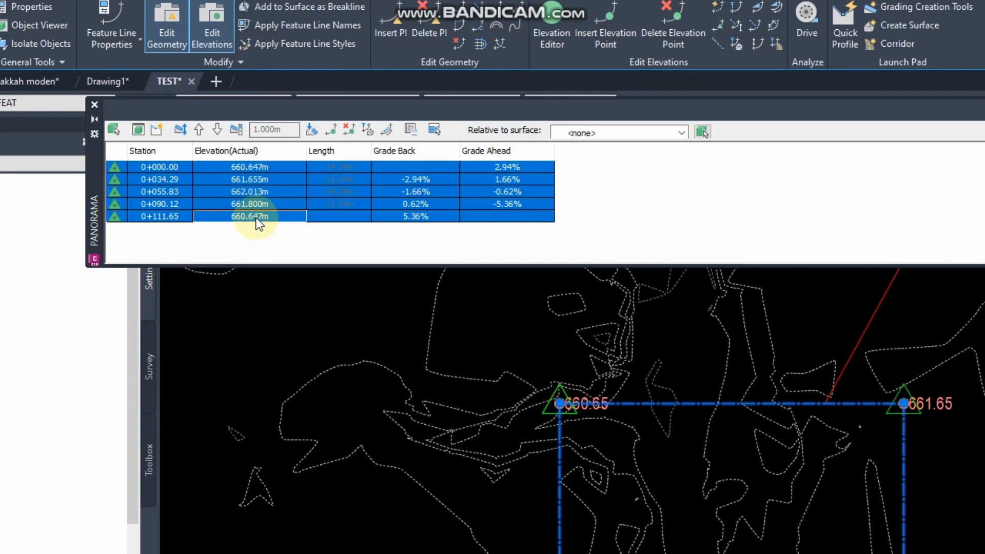
left_click(256, 217)
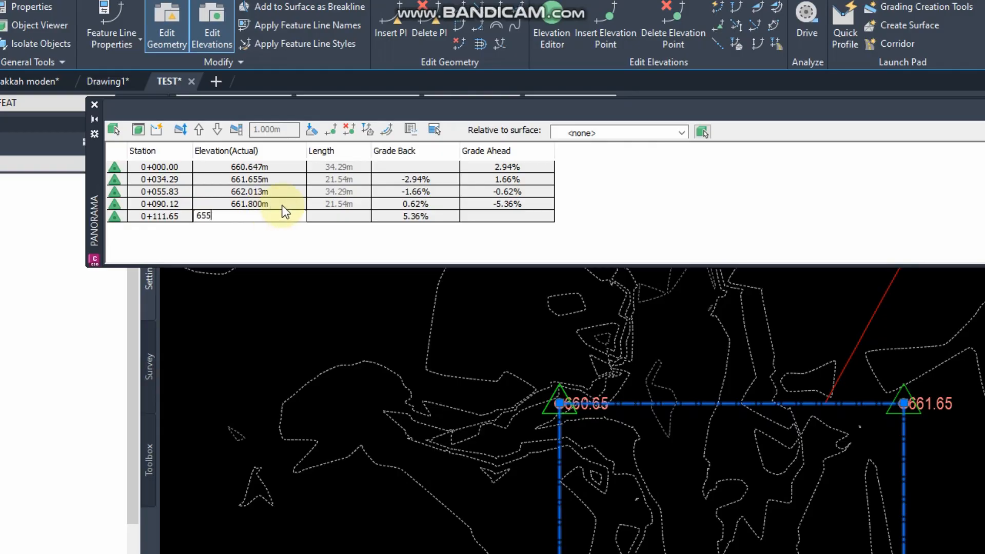
key("Return")
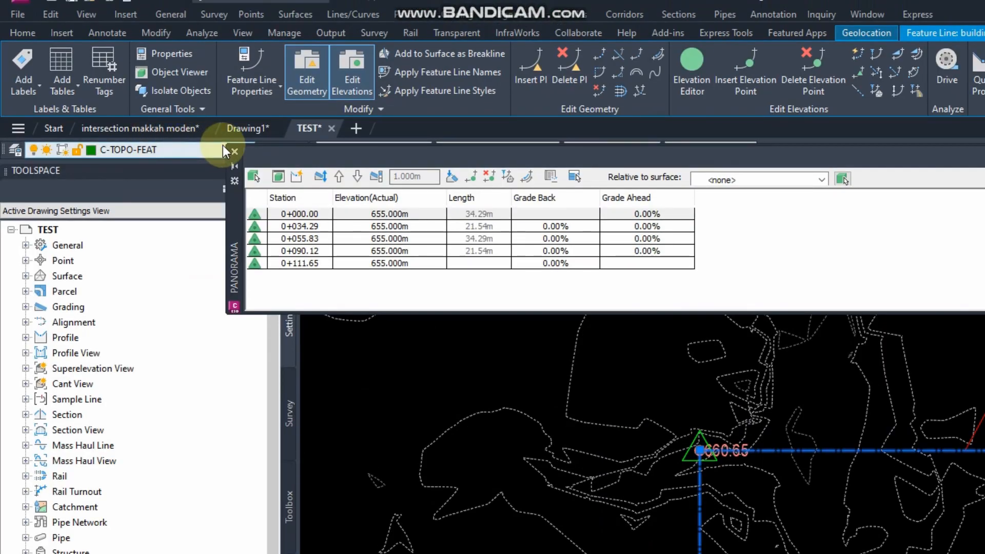
left_click(233, 152)
scroll(703, 411, "down", 4)
key("Escape")
Examine the building section sketch for the bed level relative to the NGL line, and return to the feature line in plan.
mouse_move(737, 158)
middle_mouse_down()
mouse_move(721, 193)
mouse_move(543, 392)
middle_mouse_up()
middle_click_drag(555, 203, 522, 250)
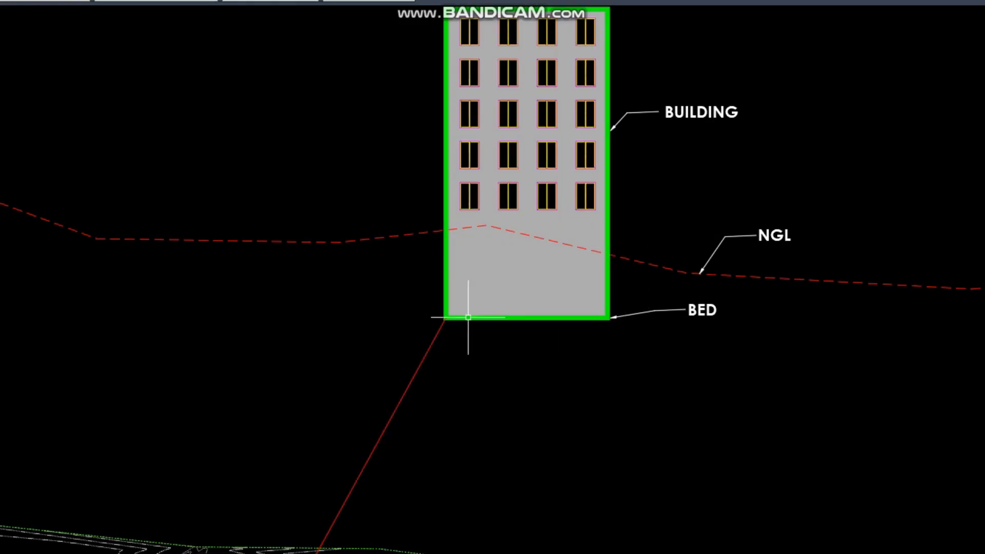
scroll(468, 318, "down", 4)
scroll(523, 319, "up", 6)
mouse_move(465, 243)
middle_mouse_down()
mouse_move(445, 264)
mouse_move(457, 299)
middle_mouse_up()
scroll(457, 300, "up", 2)
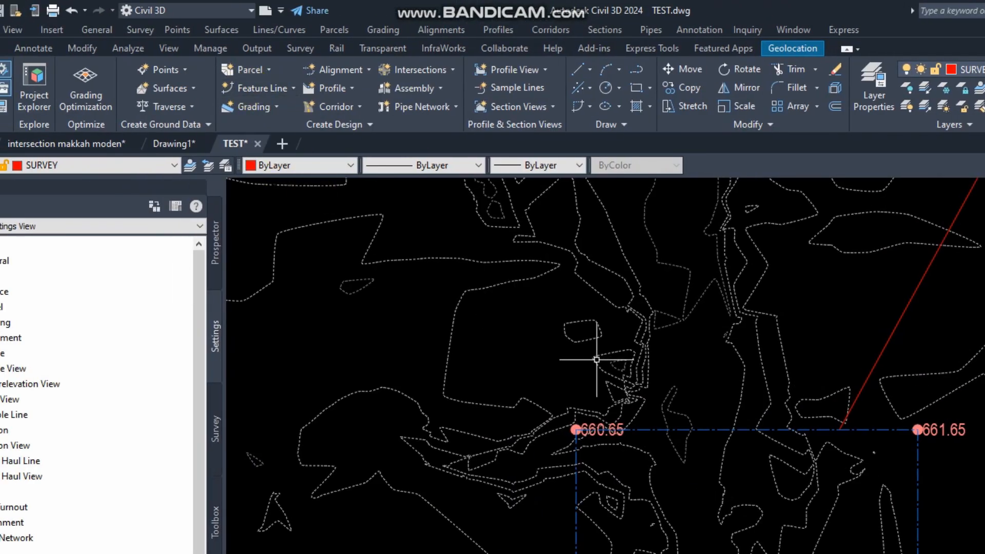
middle_click_drag(339, 187, 347, 235)
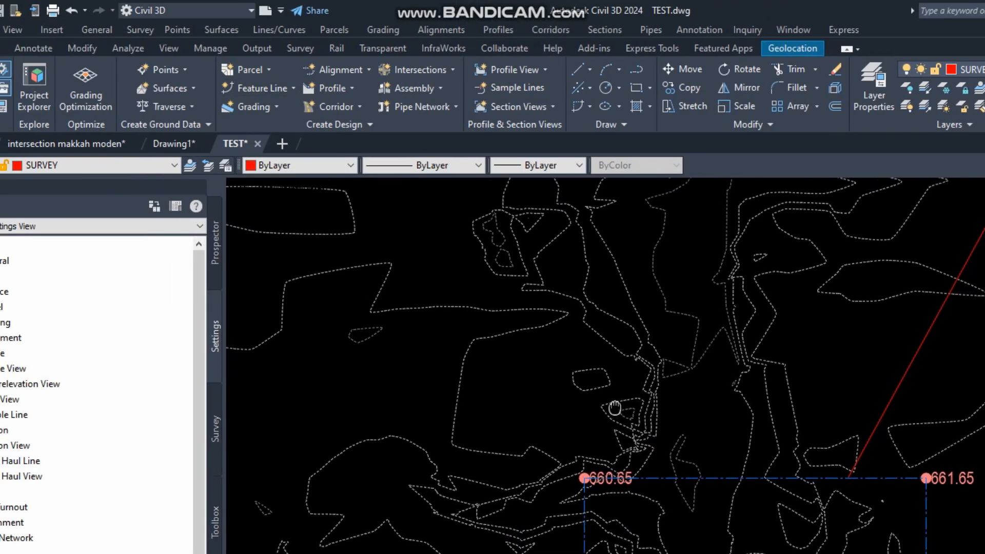
Open the Grading Creation Tools and leave the criteria details collapsed.
left_click(338, 106)
left_click(277, 107)
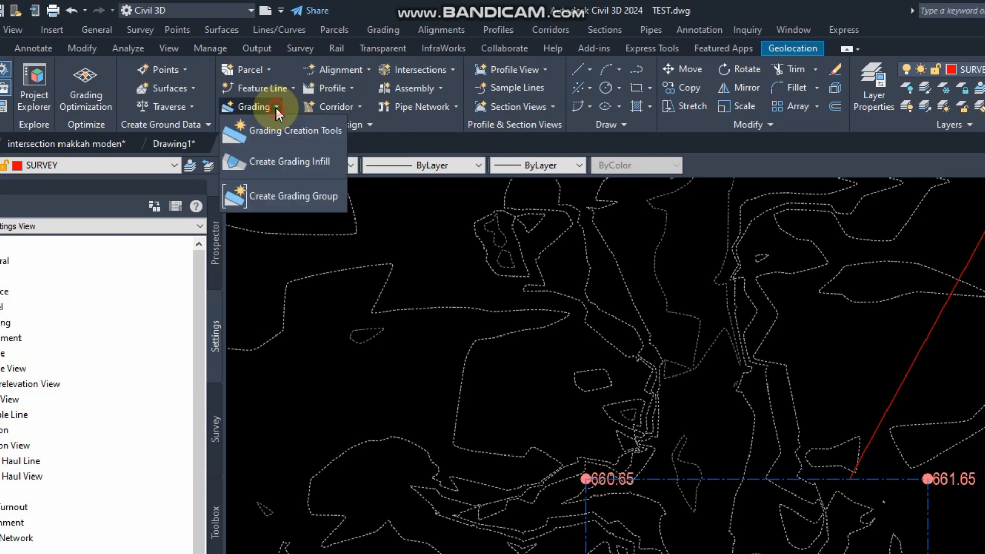
left_click(293, 131)
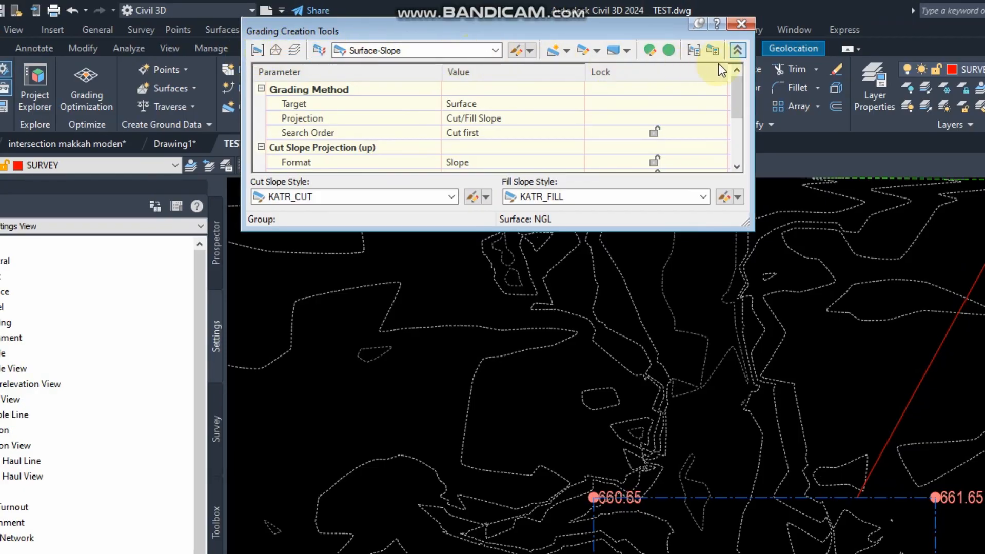
left_click(735, 57)
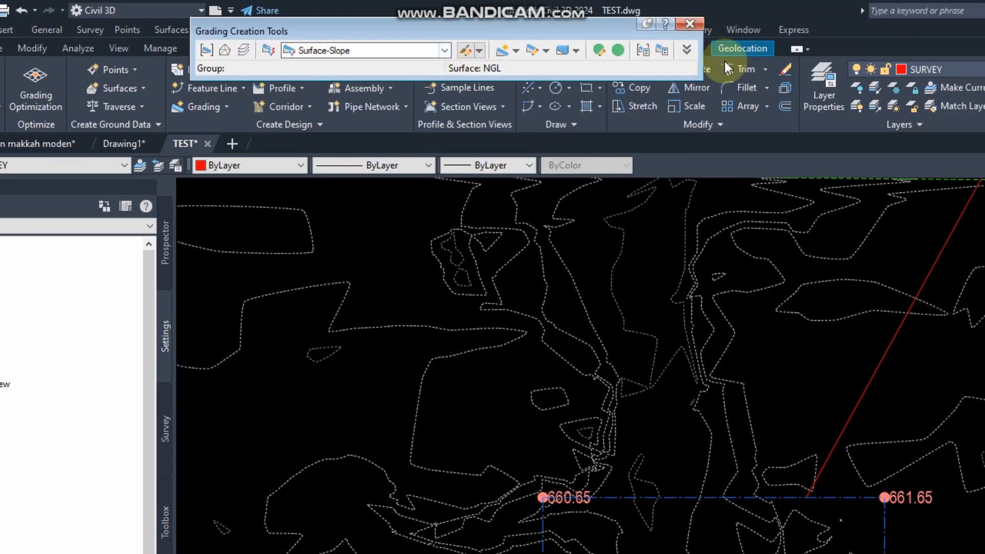
left_click(688, 51)
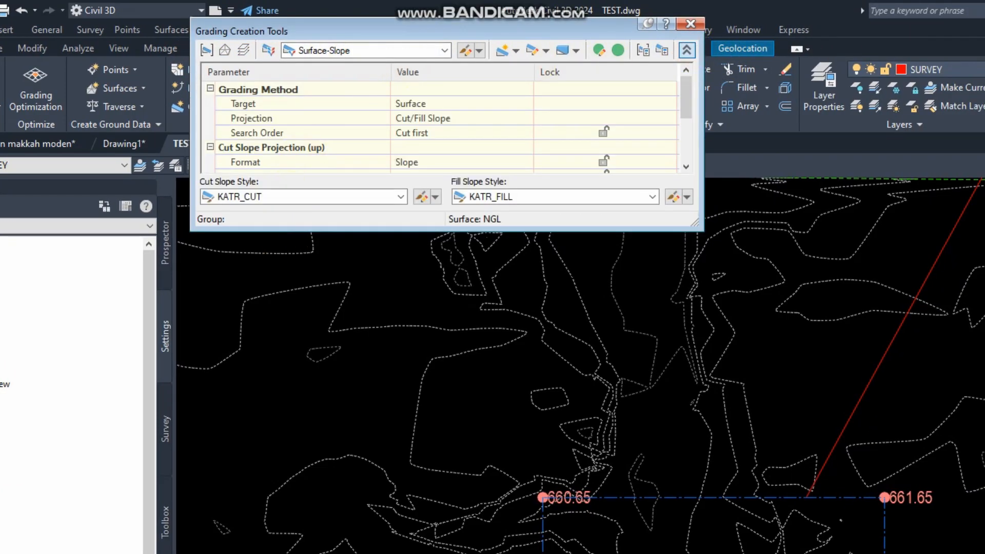
left_click(688, 51)
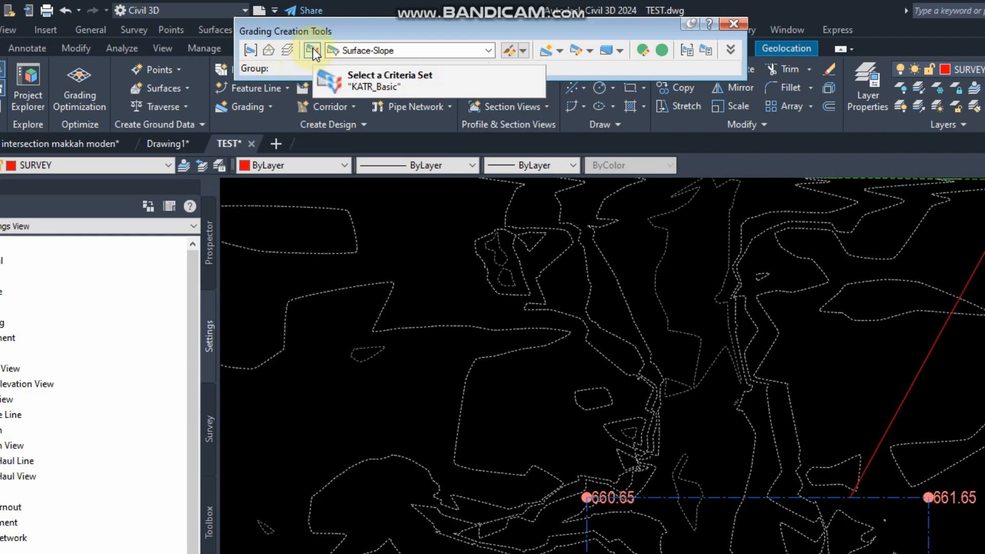
Look through the available grading criteria and the options for creating, copying or editing one, keeping Surface-Slope.
left_click(488, 50)
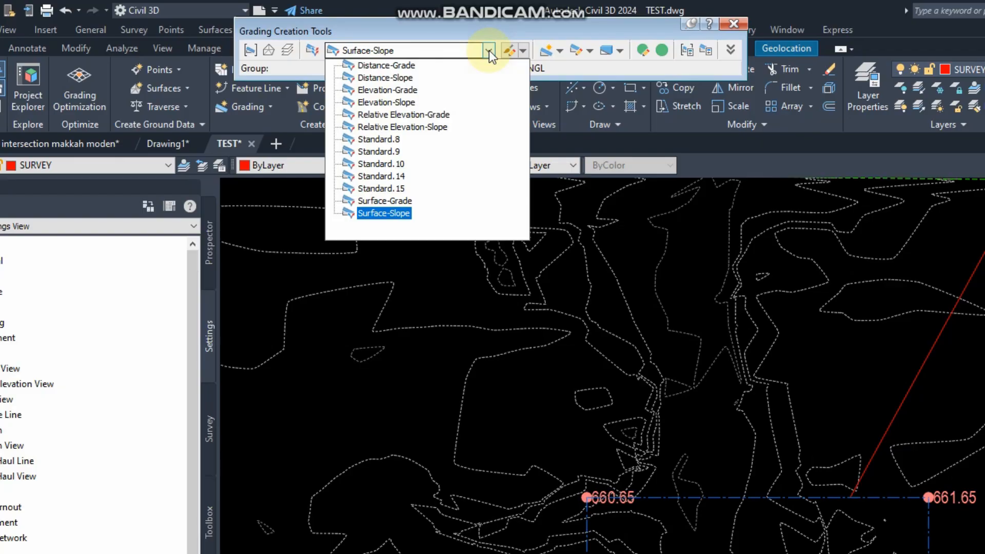
left_click(489, 32)
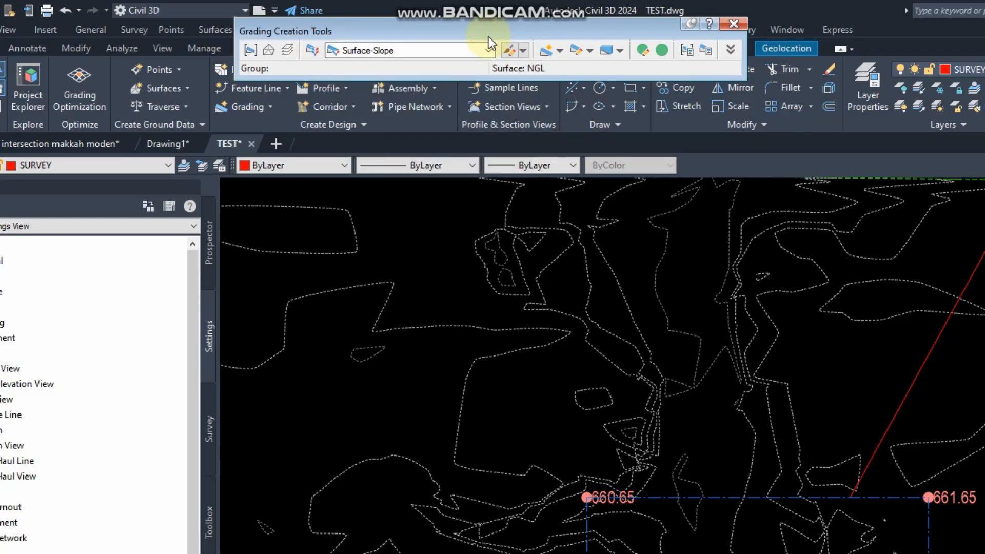
left_click(524, 50)
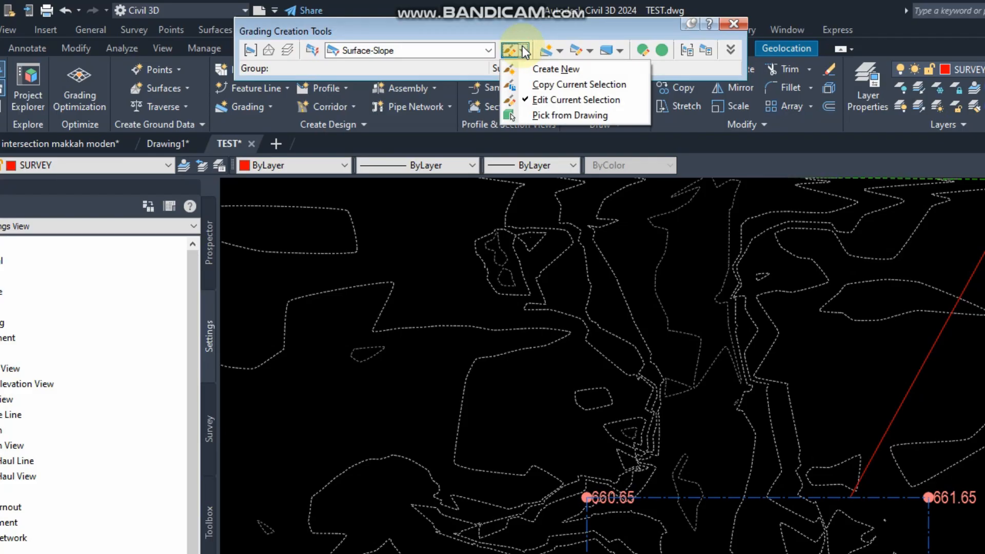
left_click(524, 50)
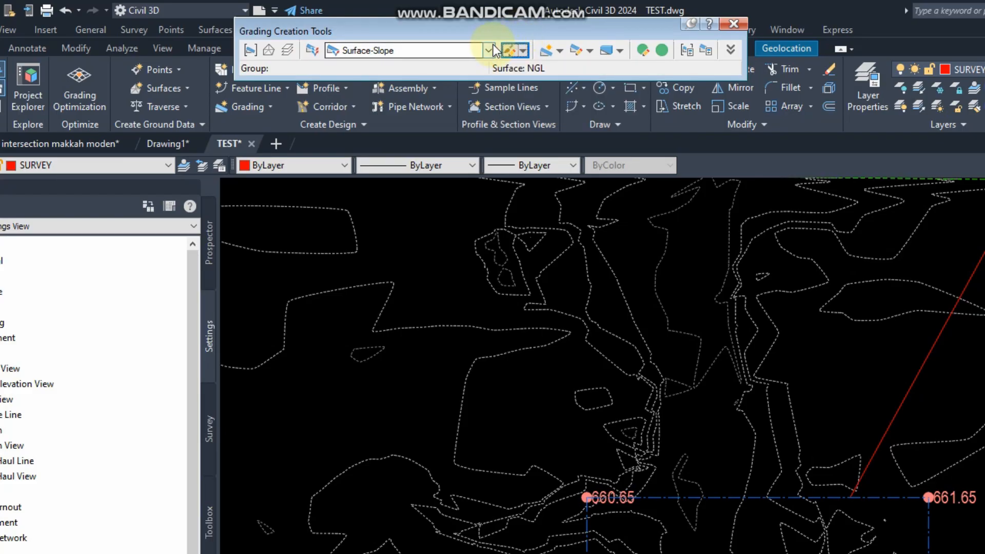
left_click(524, 50)
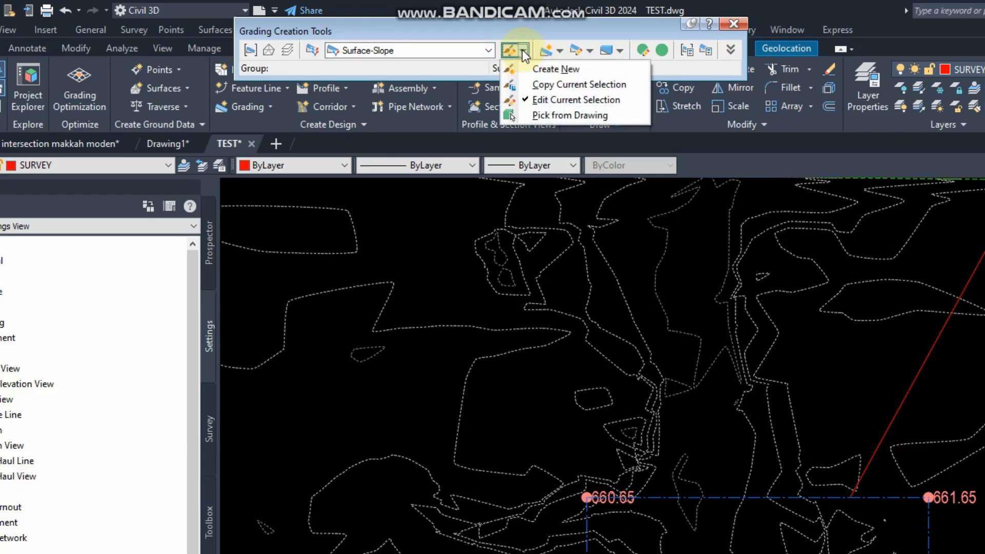
left_click(532, 28)
Inspect the grading method and the cut and fill slope settings of the Surface-Slope criteria without changing them.
left_click(507, 51)
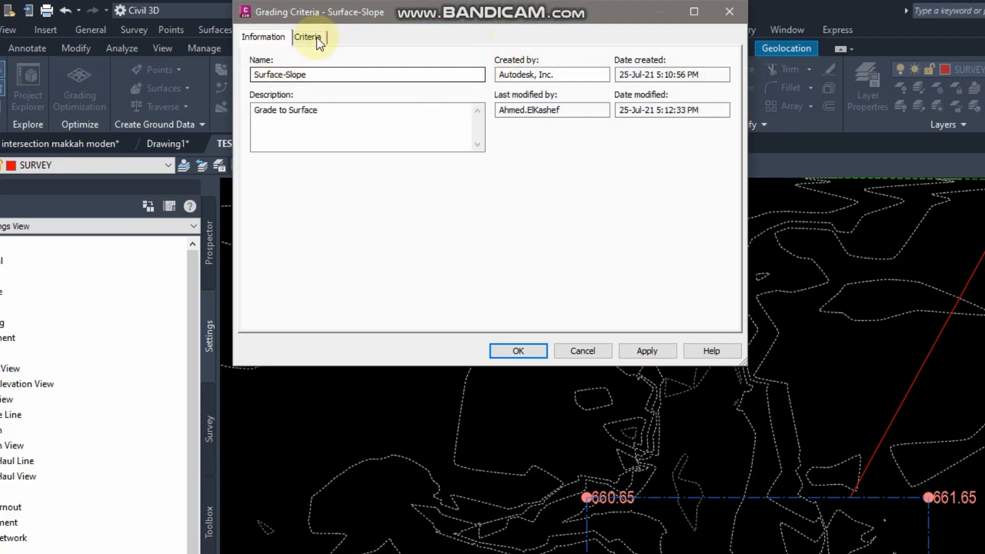
left_click(314, 38)
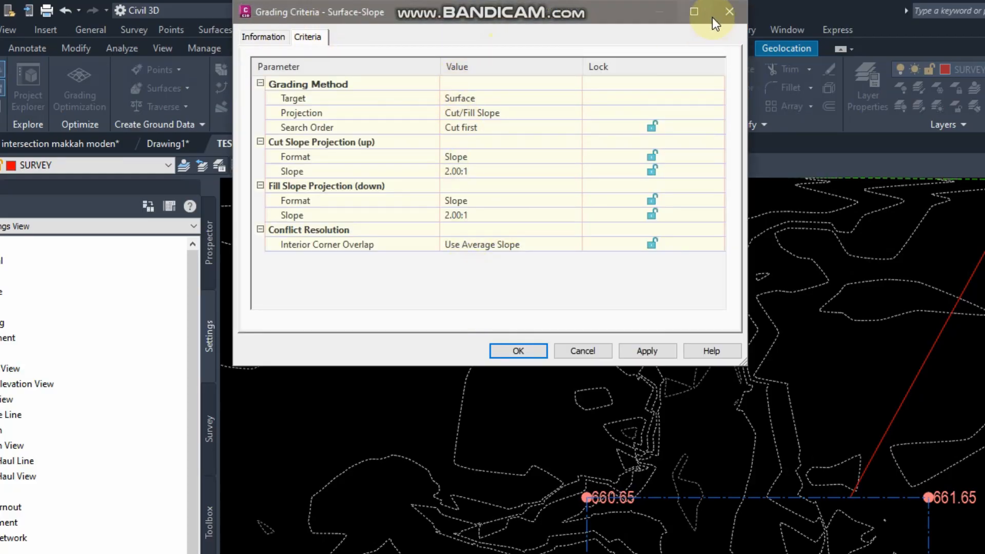
left_click(729, 12)
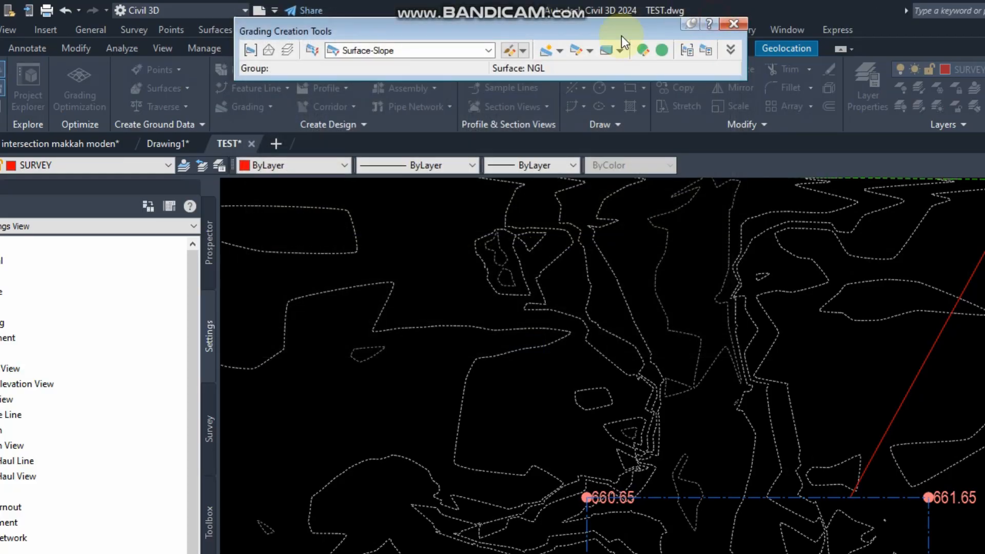
Review the tools for creating and editing gradings, and expand the criteria details to show every parameter.
left_click(558, 56)
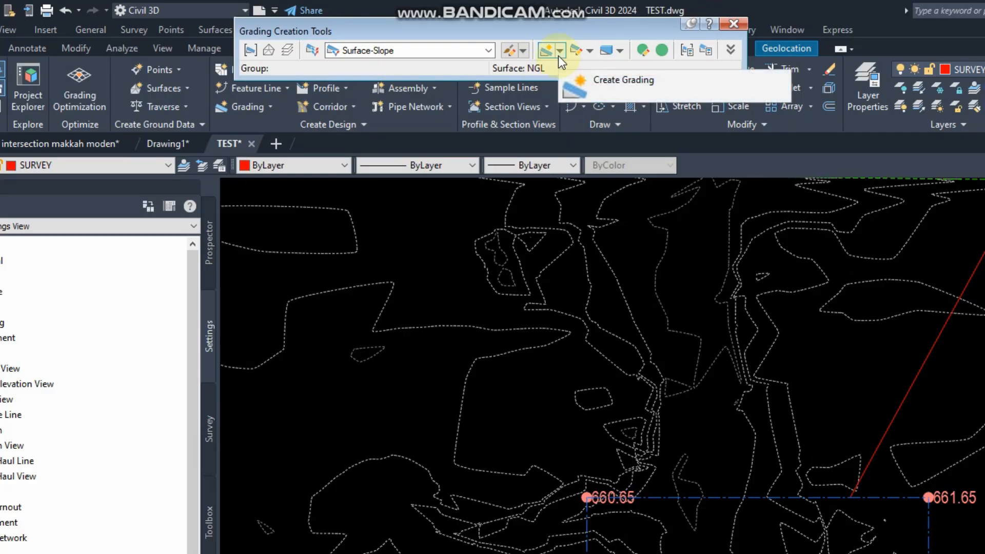
left_click(590, 54)
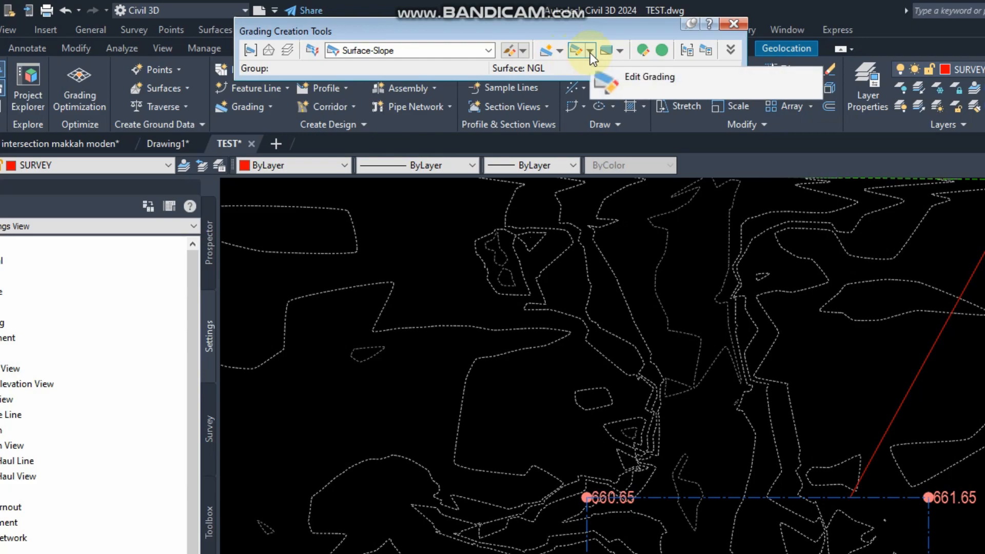
left_click(618, 53)
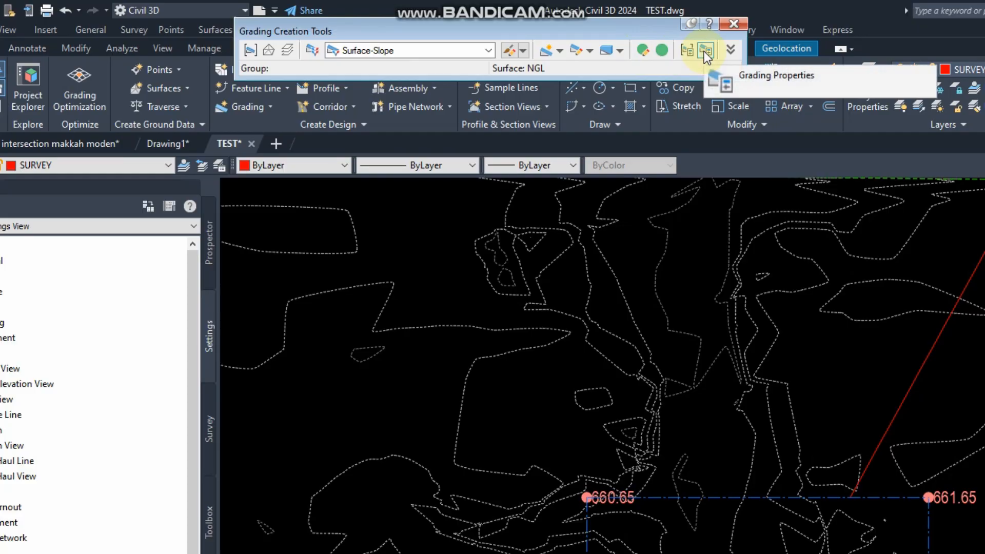
left_click(729, 50)
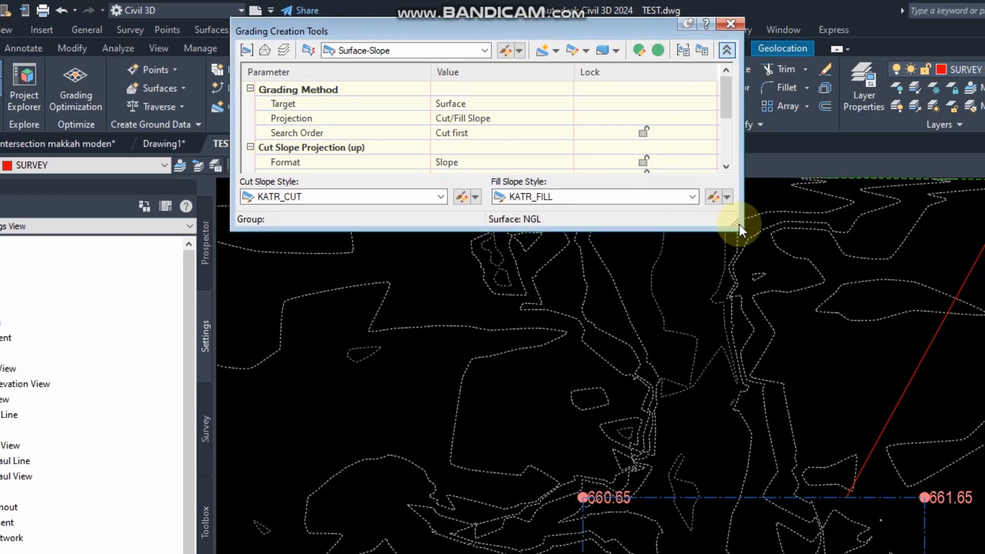
left_click_drag(735, 224, 749, 365)
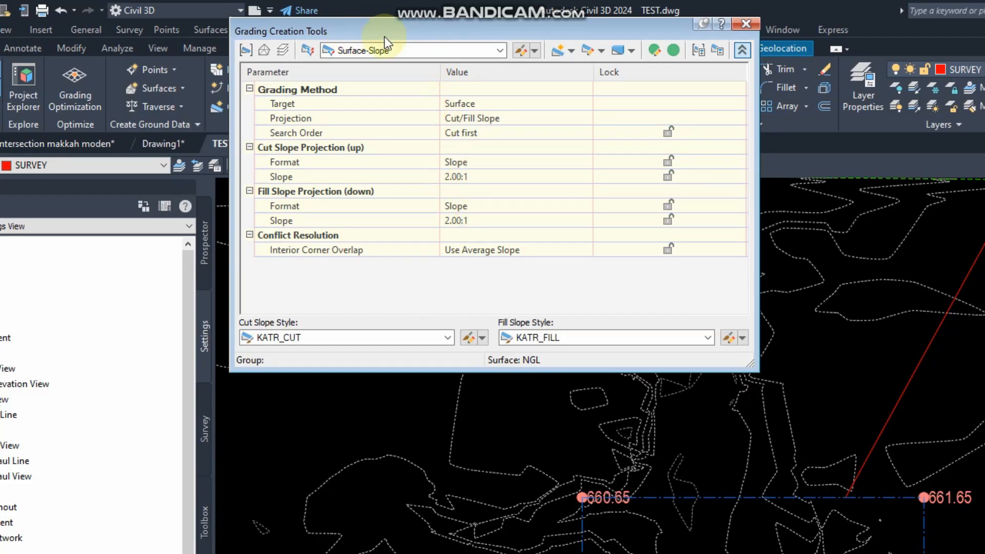
Check the target, projection and search order of the Surface-Slope criteria, and collapse the criteria details again.
left_click(520, 51)
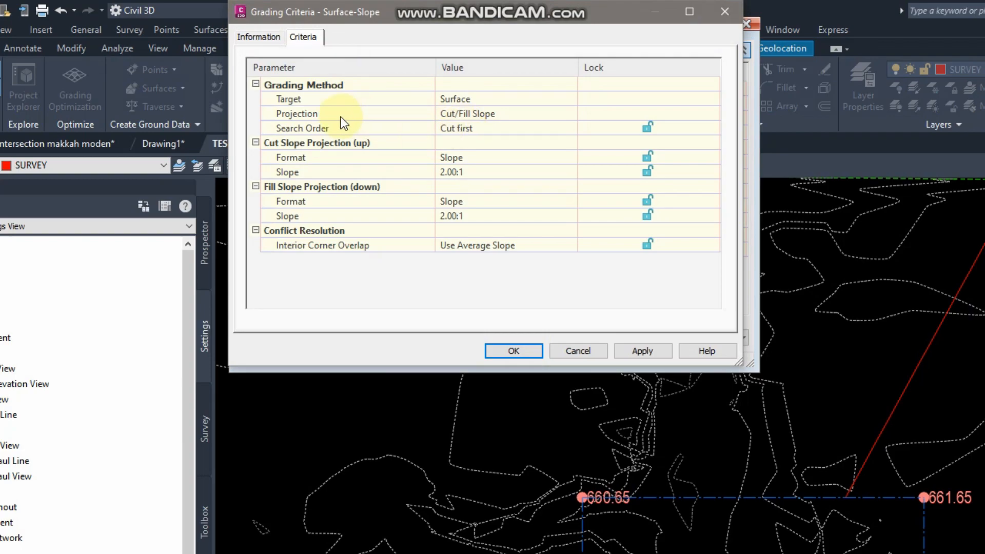
left_click(329, 100)
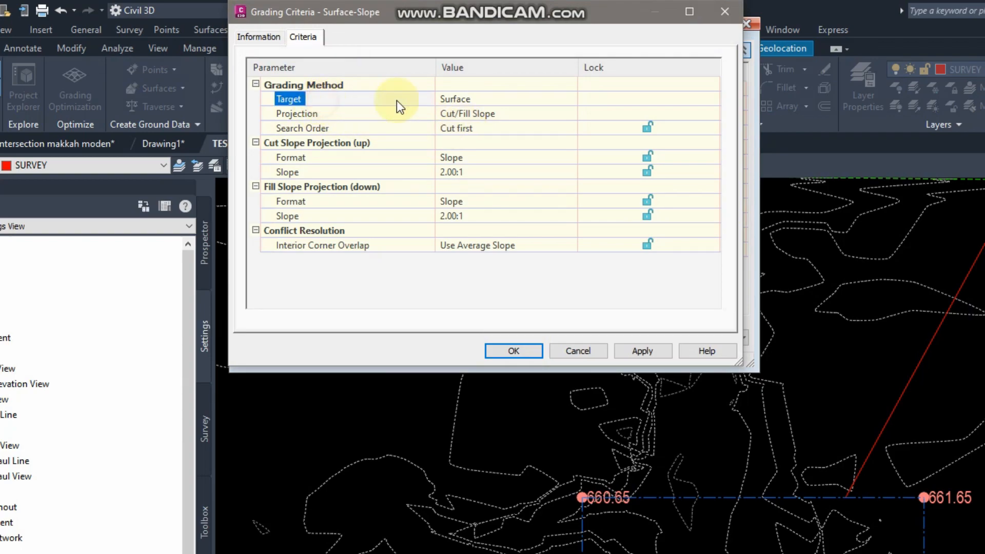
left_click(362, 117)
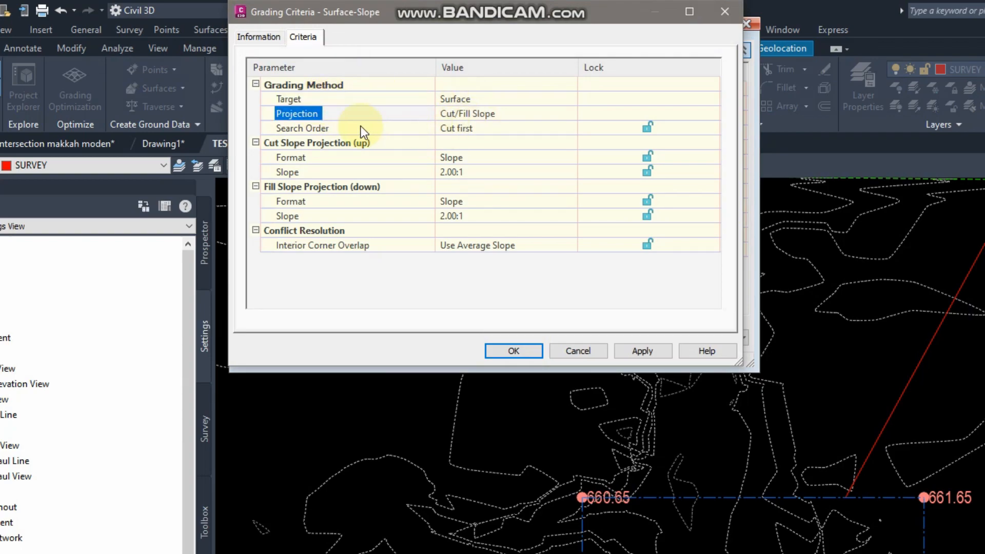
left_click(362, 127)
left_click(724, 10)
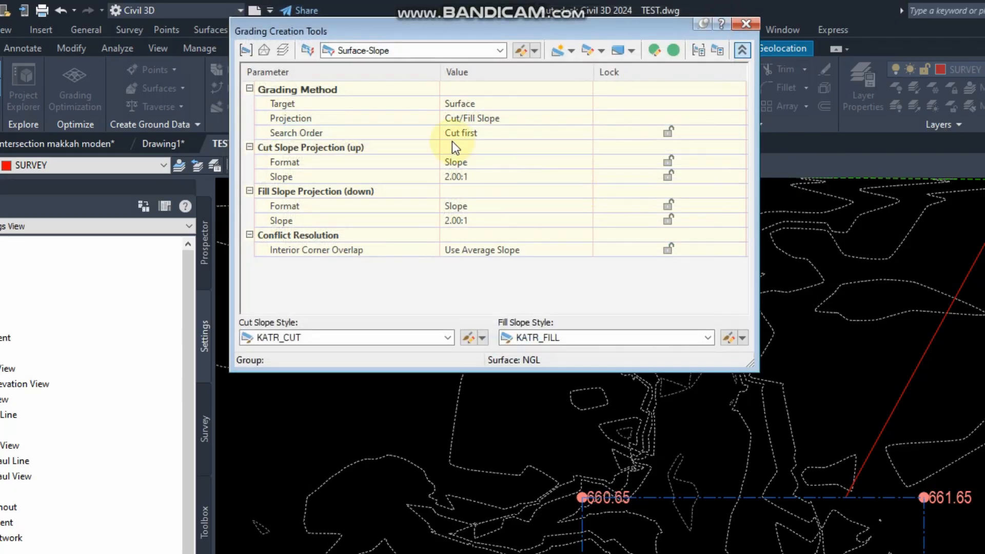
left_click(742, 50)
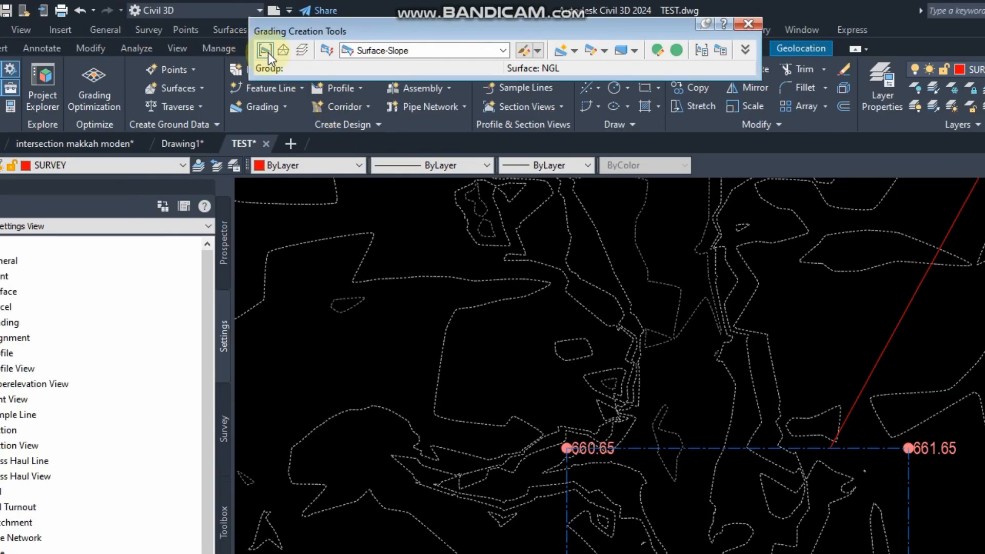
Start a new grading group and assign it to the building-a site.
left_click(266, 51)
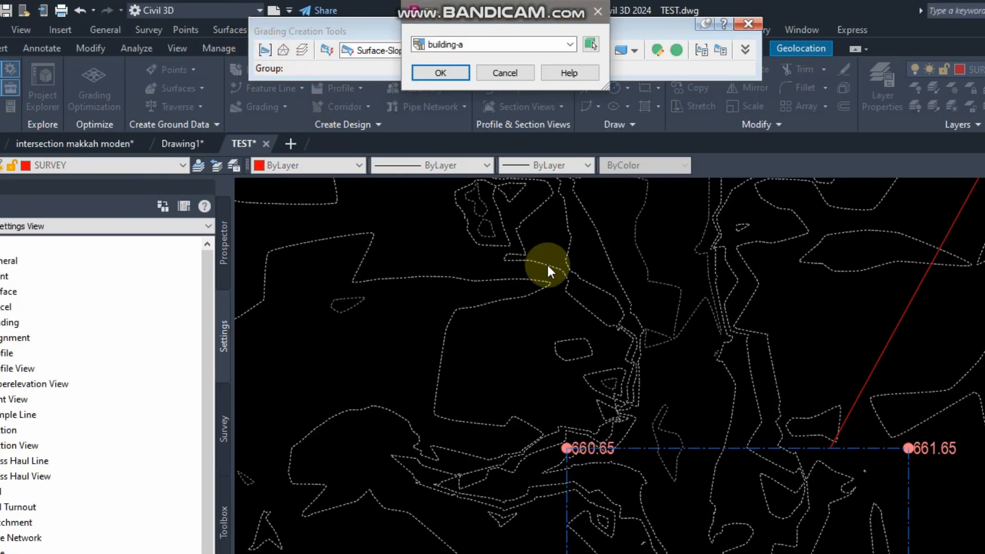
left_click_drag(487, 20, 489, 110)
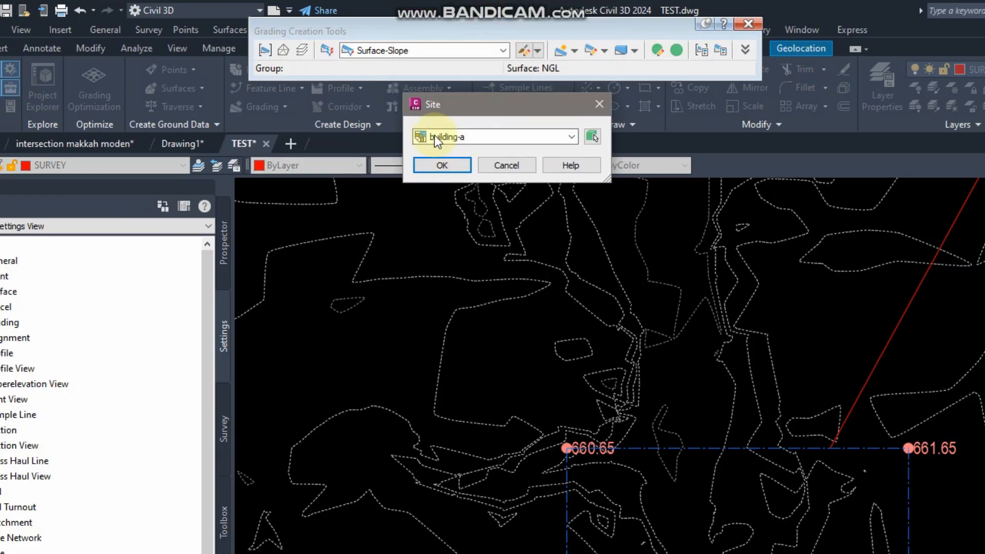
left_click(571, 137)
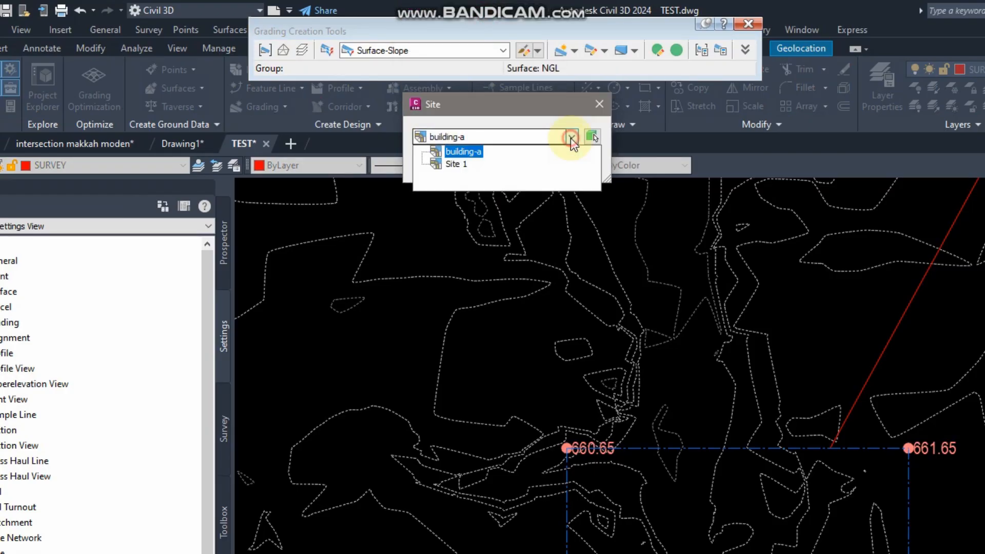
left_click(464, 149)
left_click(437, 163)
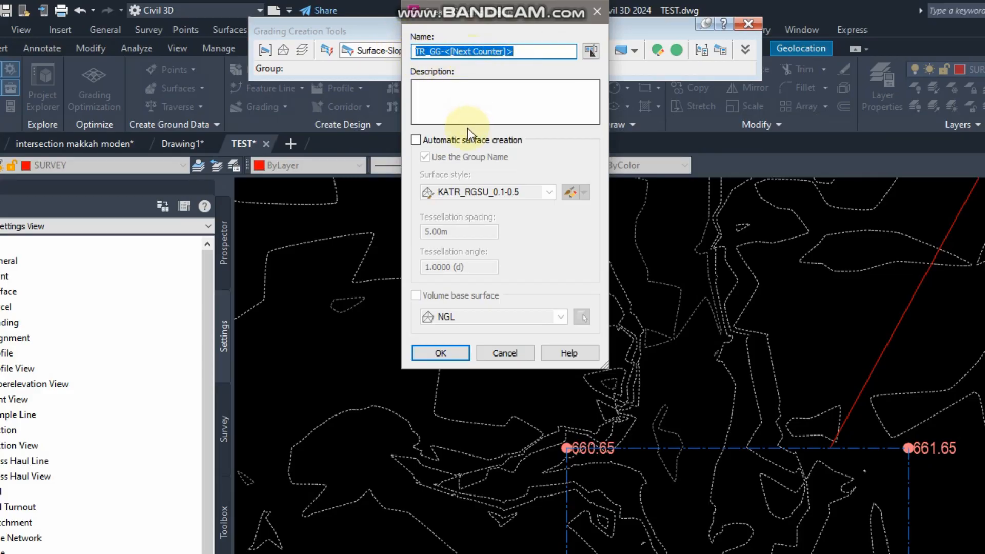
Name the new grading group Building-A, turn on automatic surface creation using the group name, and create the group.
left_click(532, 51)
left_click_drag(532, 51, 407, 55)
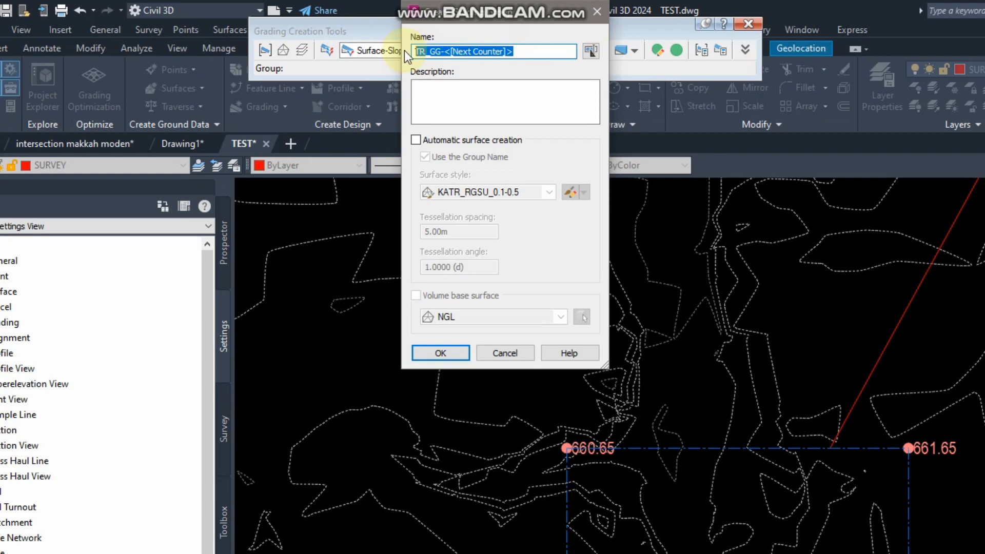
type("Buil")
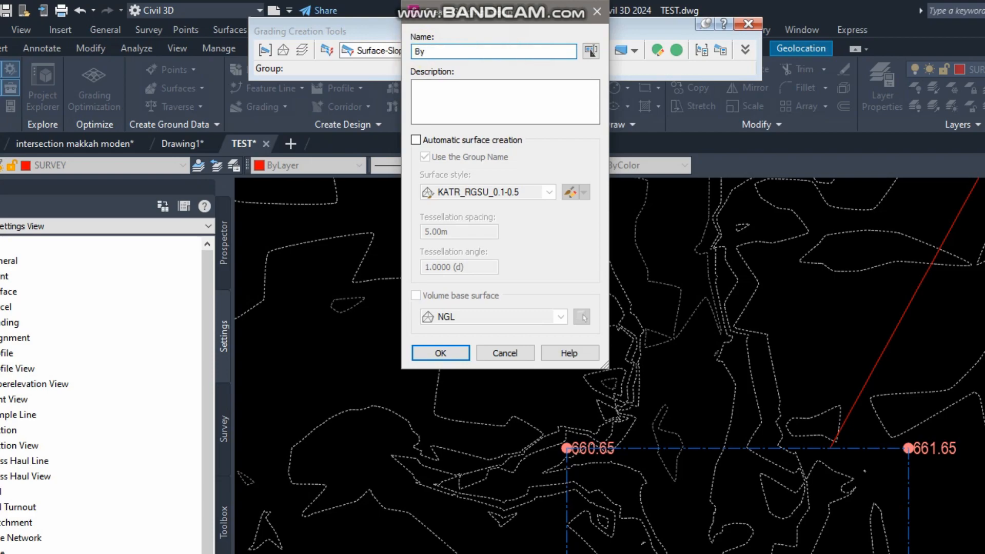
type("ding-A")
left_click(472, 140)
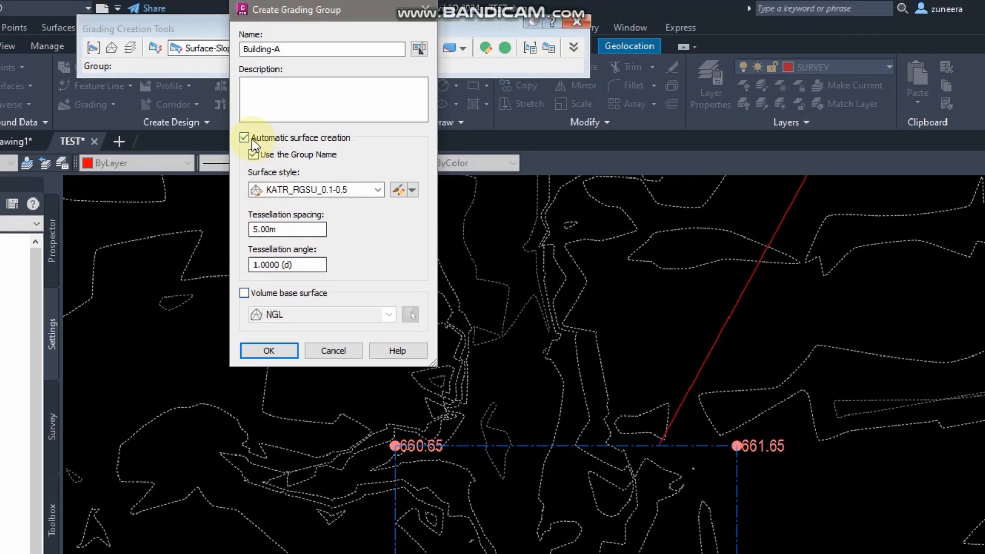
left_click(244, 98)
left_click(279, 355)
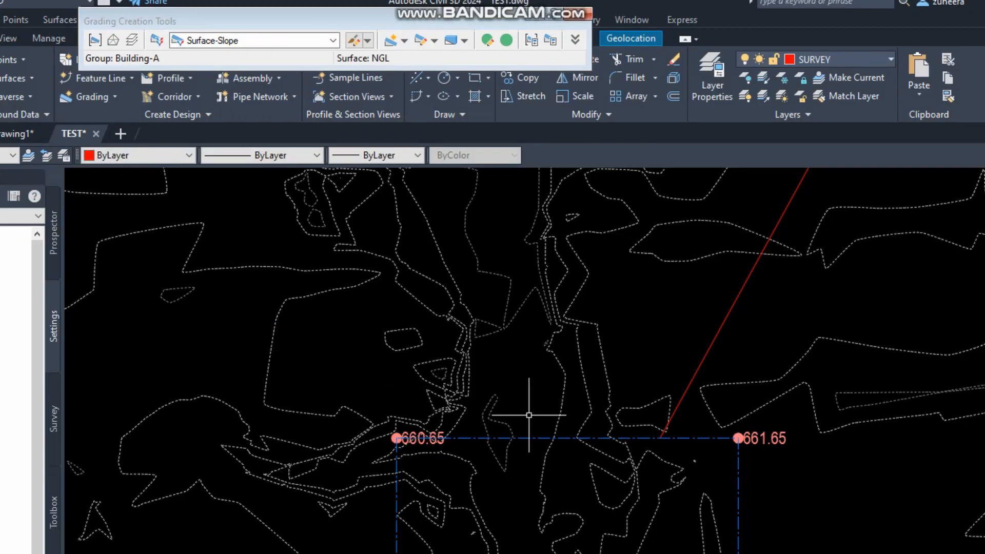
middle_click_drag(487, 368, 498, 358)
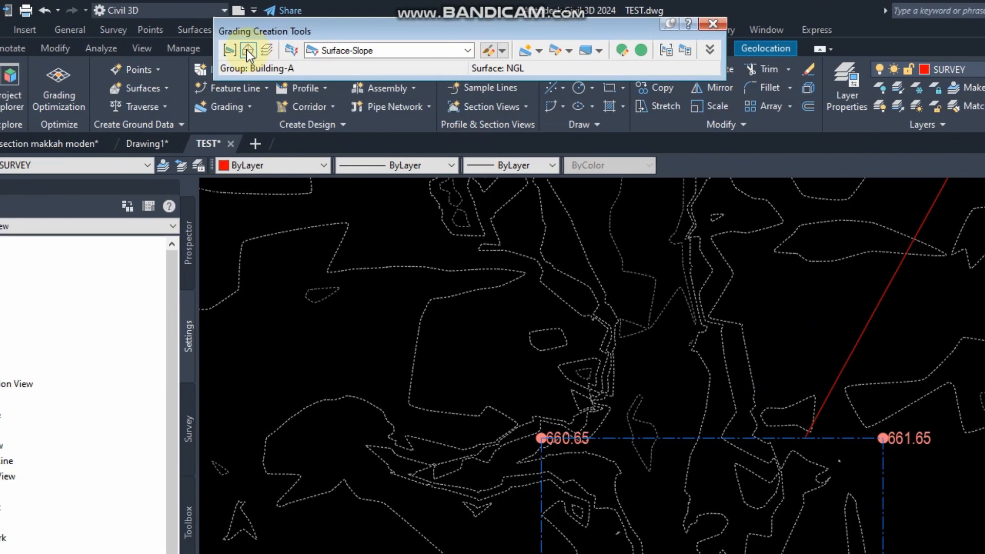
Set NGL as the grading target surface by picking it from the drawing.
left_click(247, 49)
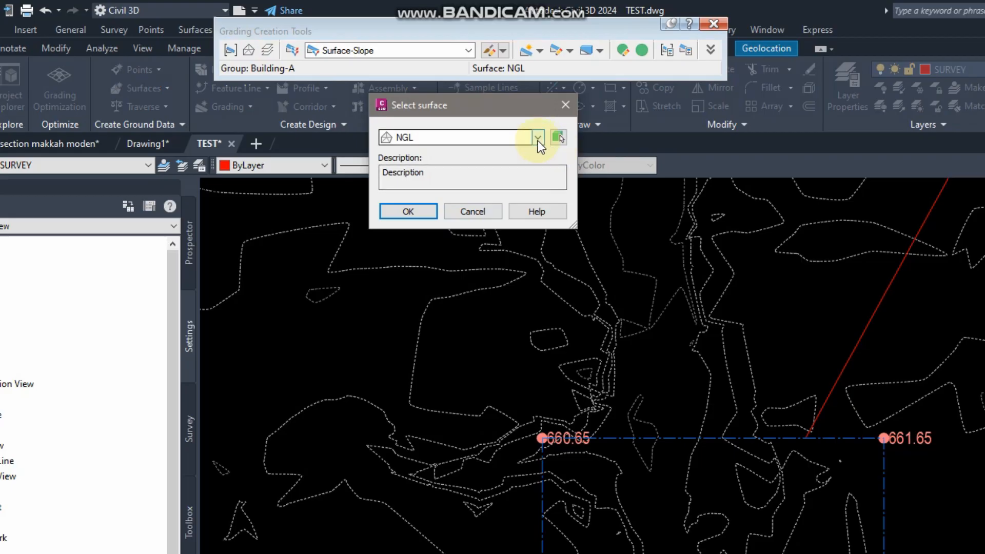
left_click(558, 137)
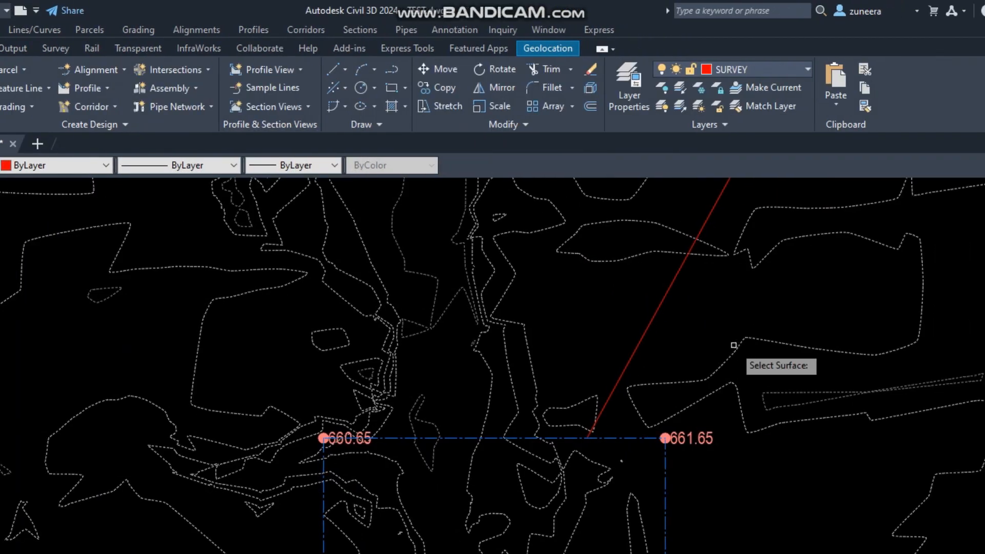
left_click(734, 346)
left_click(189, 211)
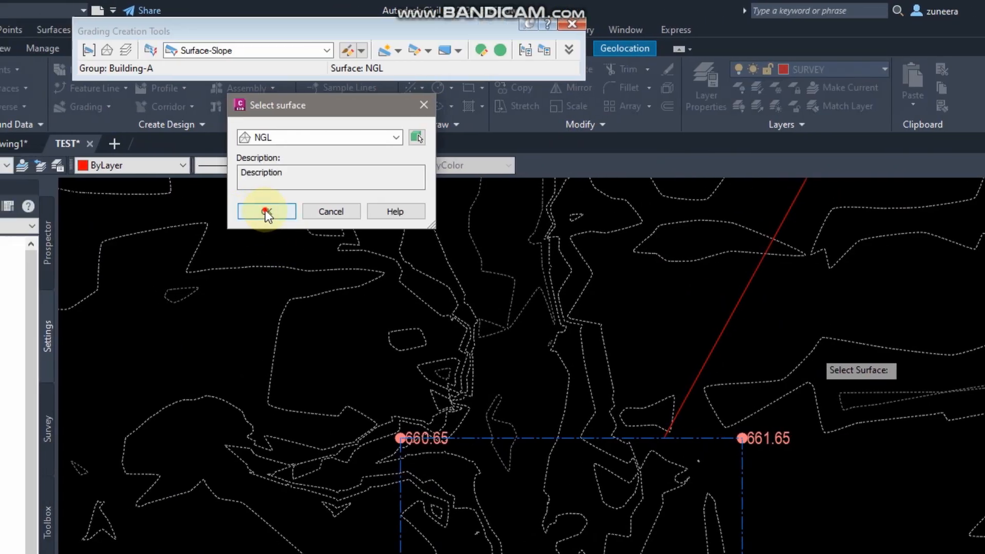
middle_click_drag(591, 378, 571, 374)
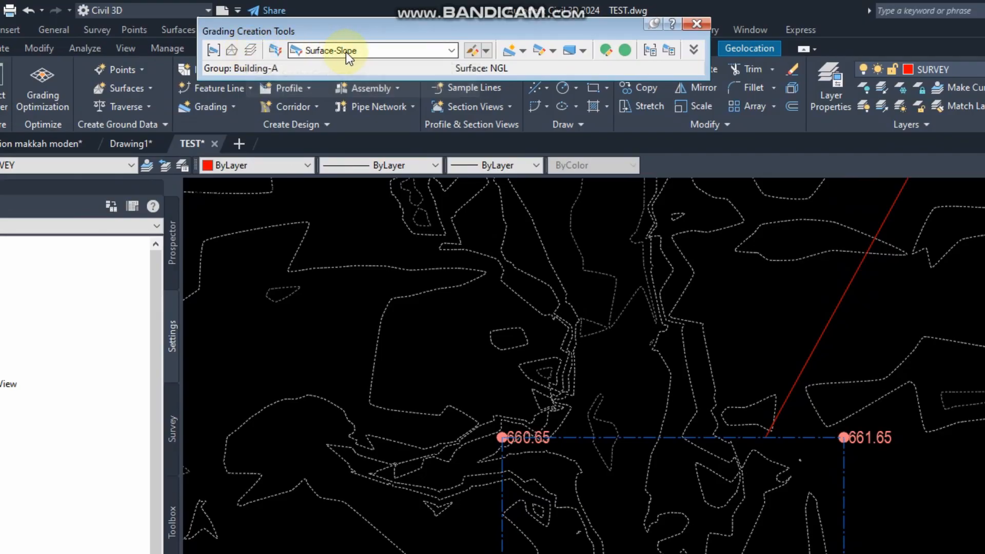
Look through the available grading criteria, keep Surface-Slope, and review its name, description and criteria parameters.
left_click(454, 51)
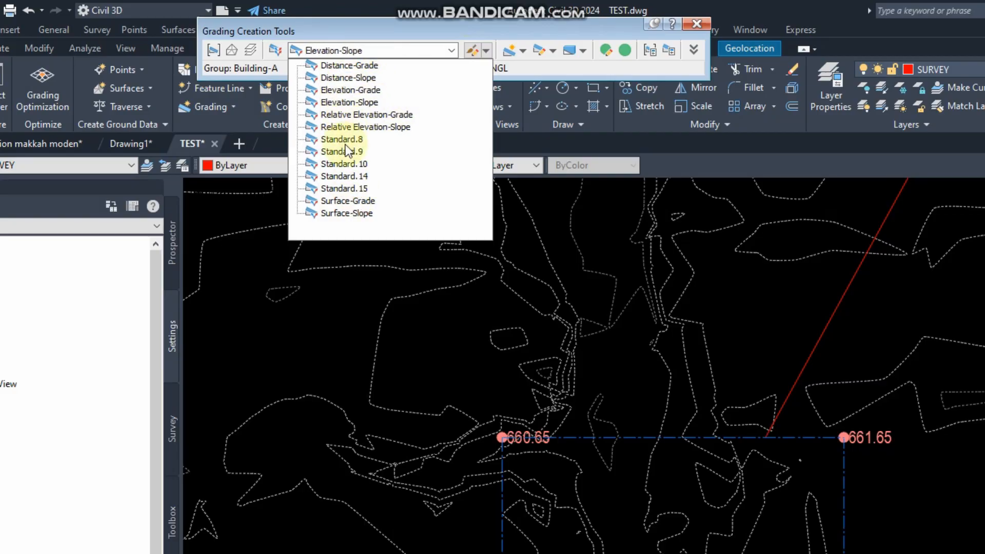
left_click(411, 45)
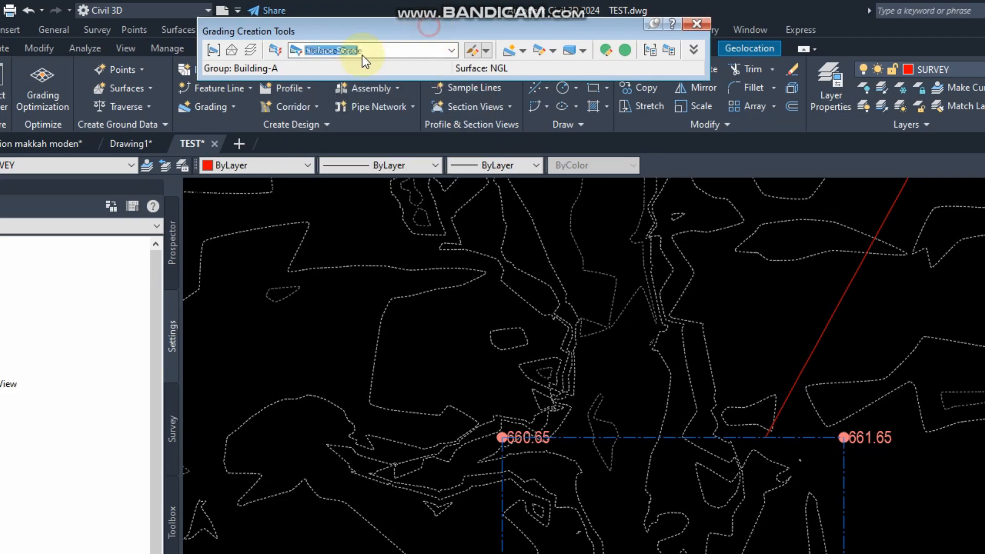
left_click(477, 51)
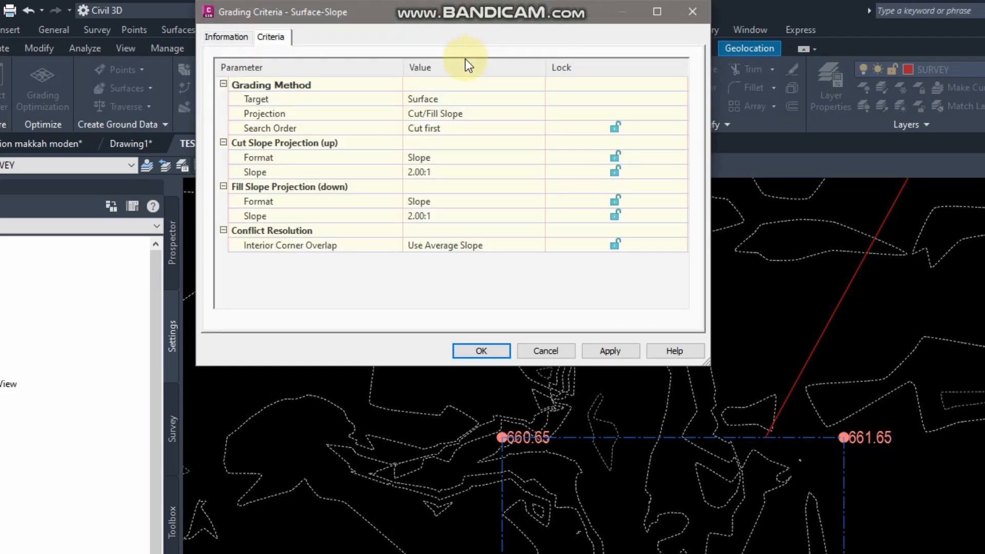
left_click(225, 36)
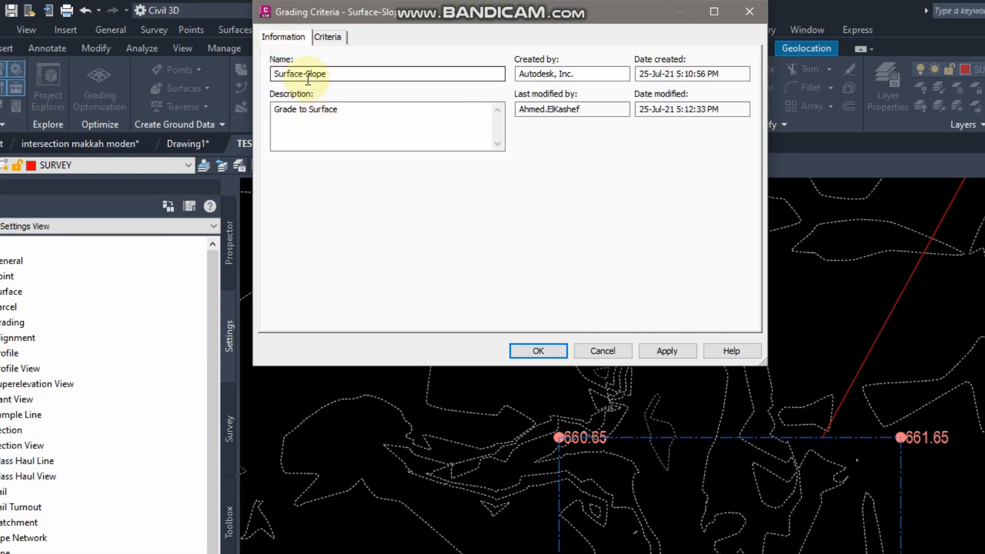
left_click(331, 36)
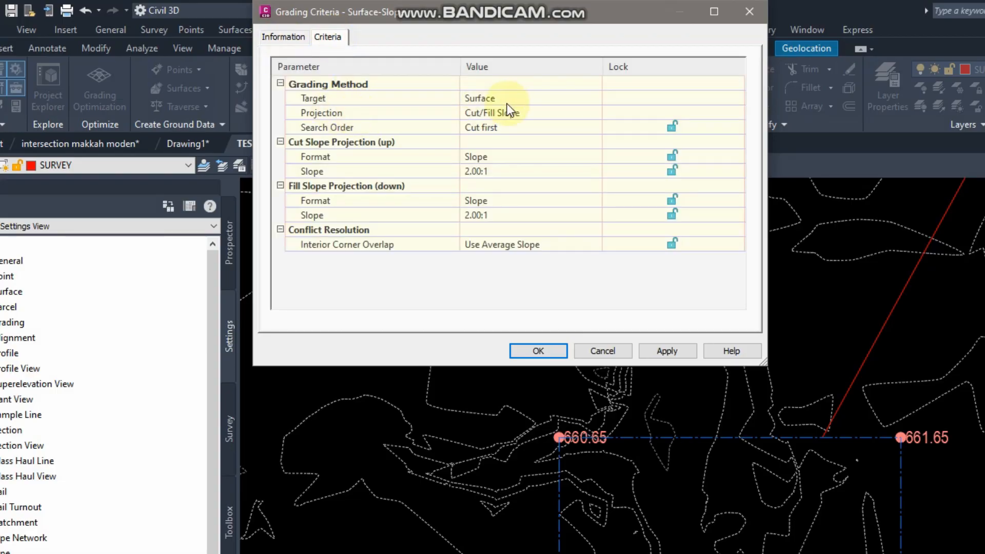
Examine the target and projection options of the Surface-Slope grading method without changing them.
left_click(349, 99)
left_click(524, 100)
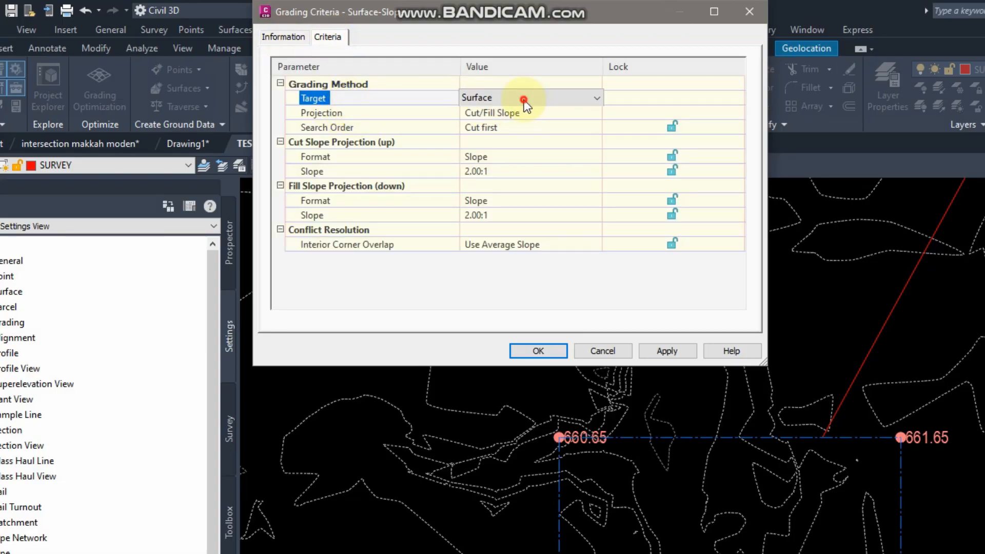
left_click(534, 100)
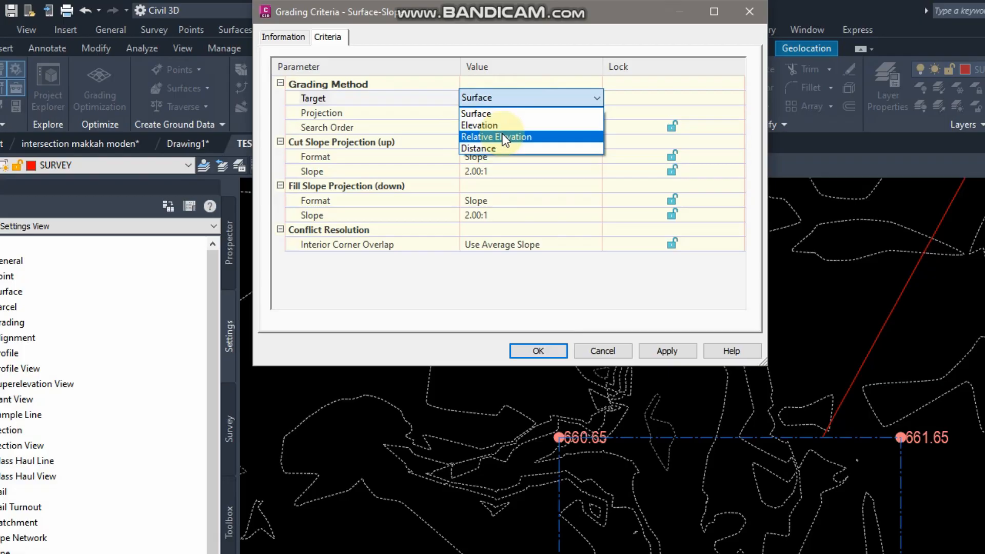
left_click(509, 44)
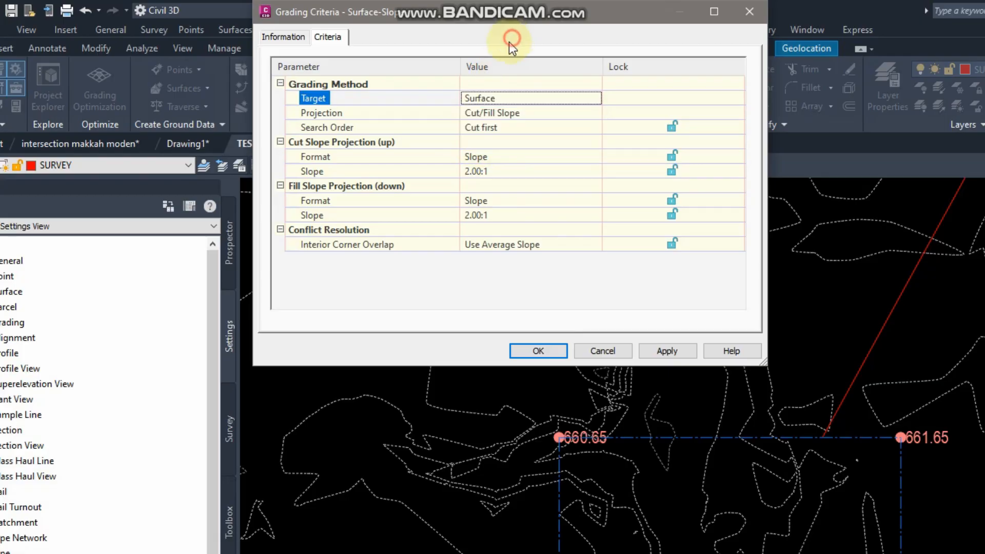
left_click(332, 116)
left_click(527, 113)
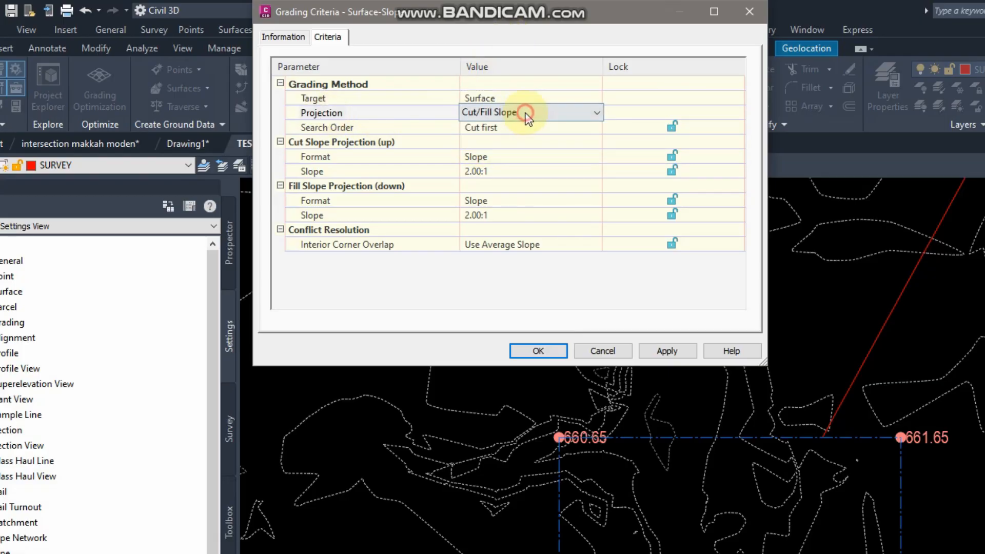
left_click(528, 113)
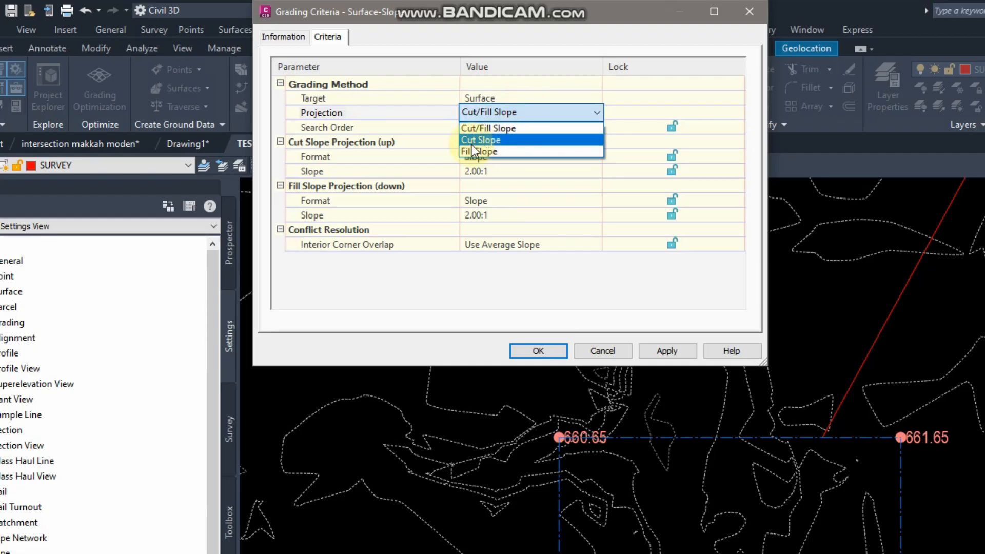
left_click(534, 36)
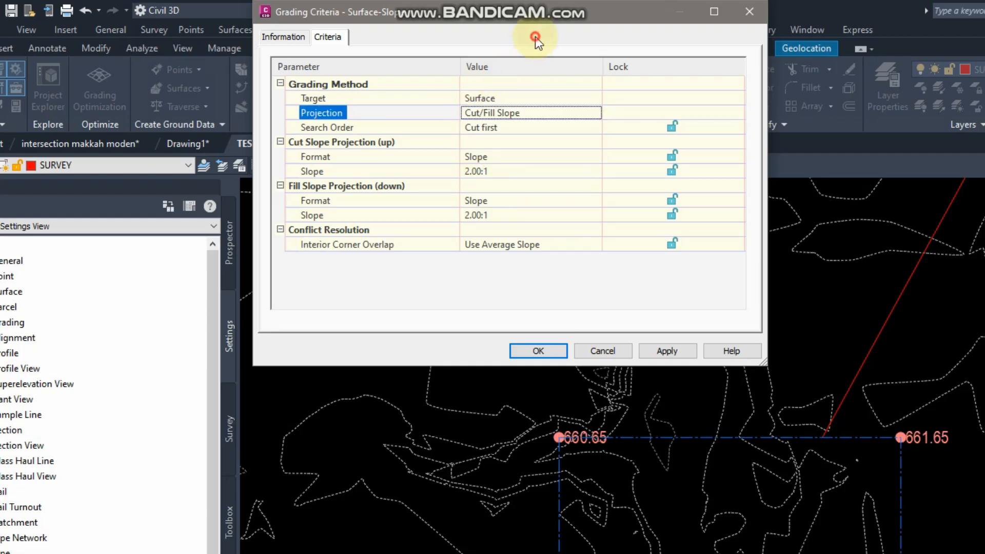
Examine the search order options of the Surface-Slope grading method, keeping Cut first.
left_click(343, 130)
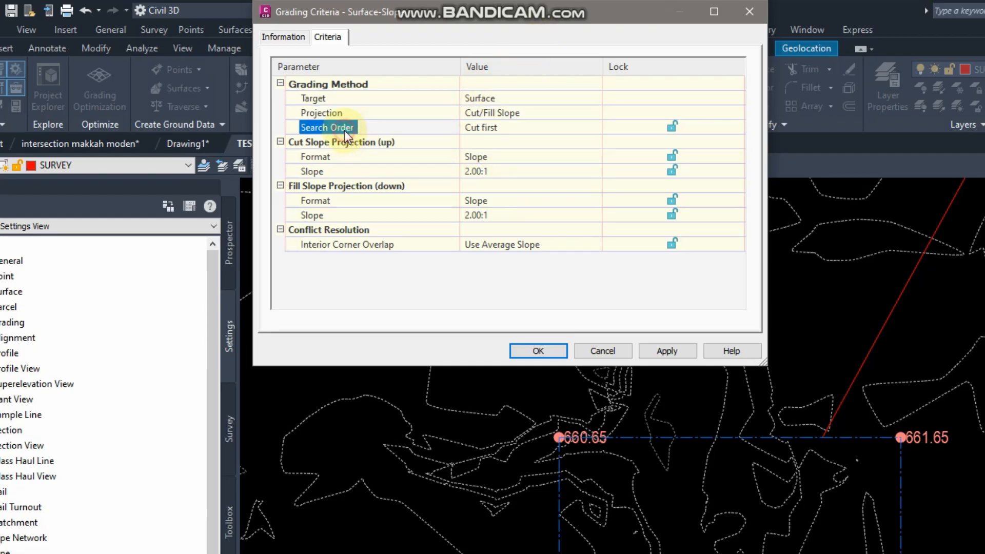
left_click(507, 128)
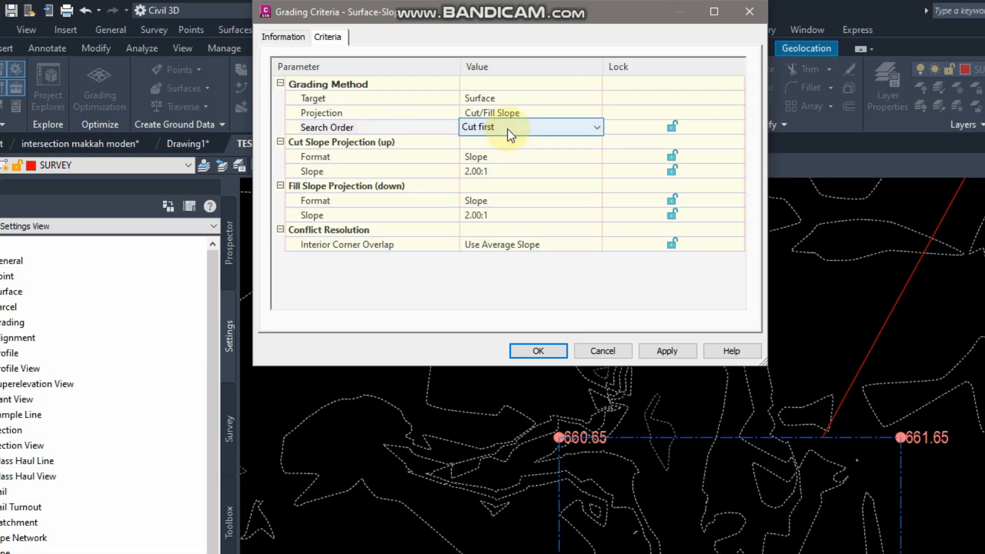
left_click(672, 128)
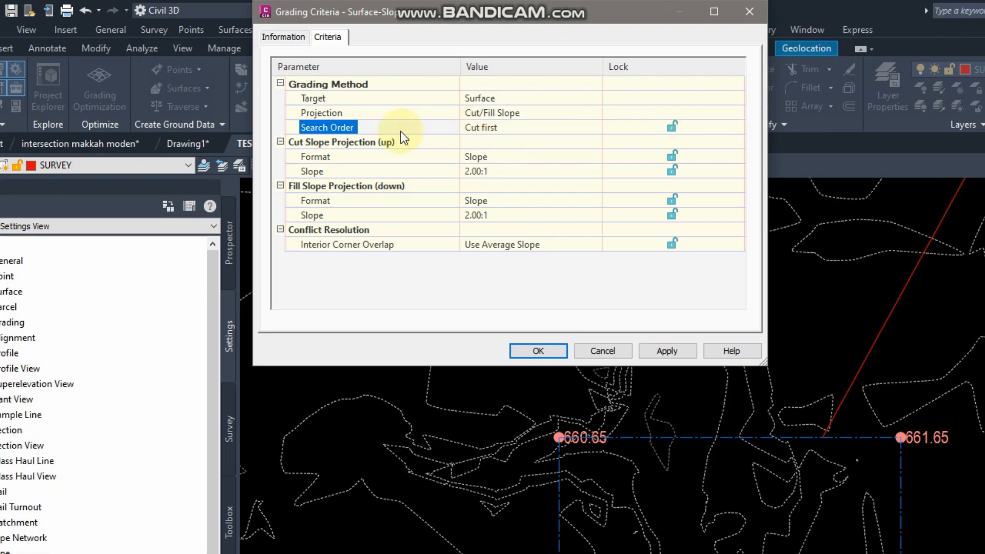
left_click(503, 127)
left_click(503, 128)
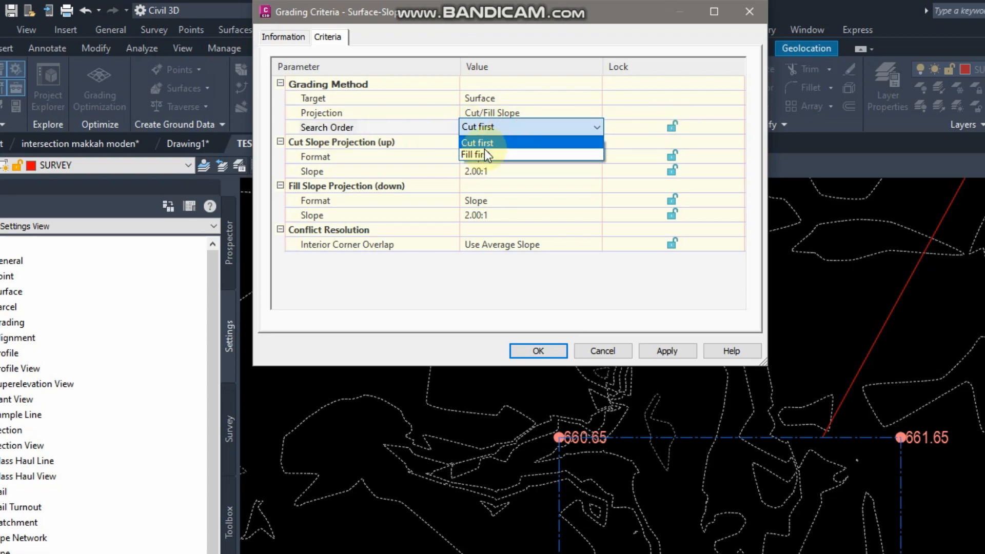
left_click(525, 115)
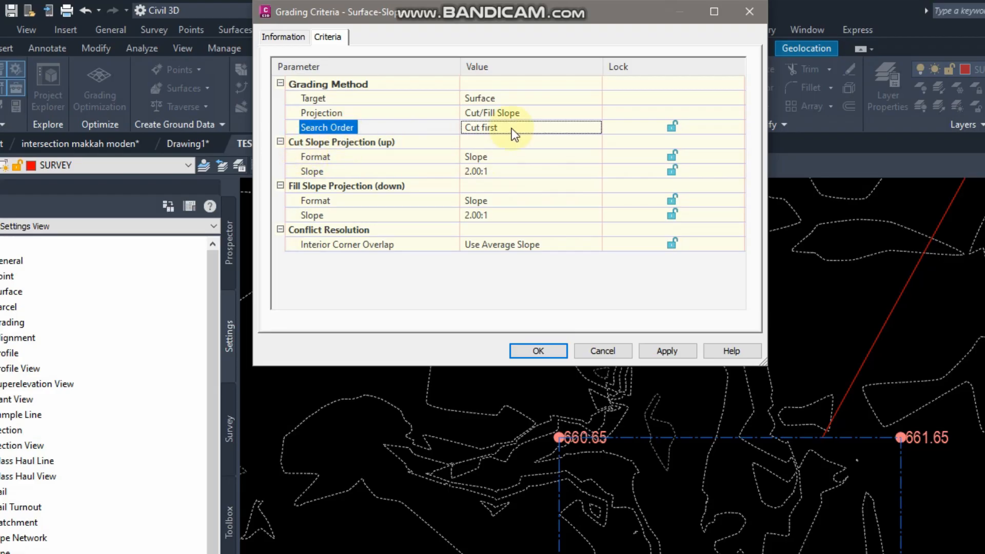
Check the cut slope value and the fill slope format, and apply the Surface-Slope criteria with a 2.00:1 slope for both.
left_click(487, 173)
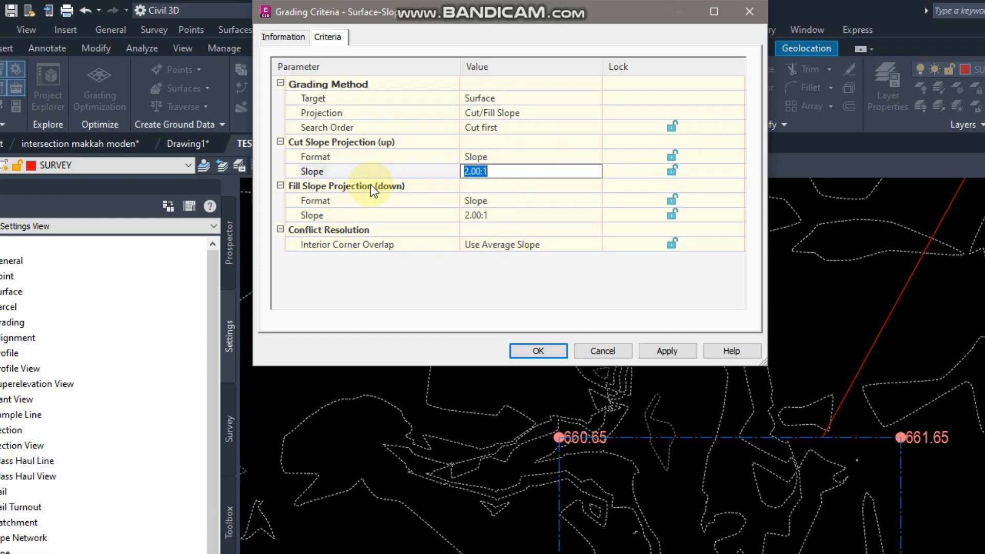
left_click(494, 205)
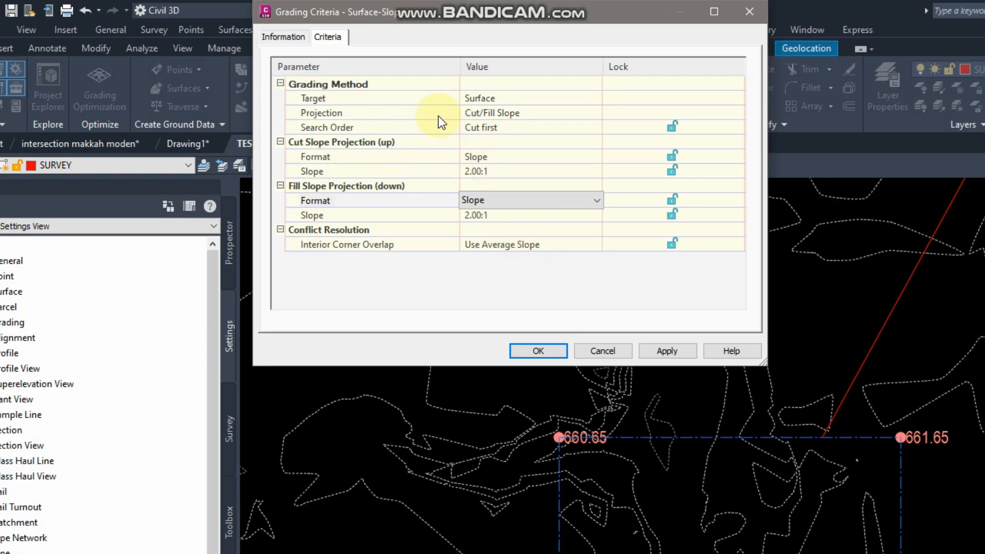
left_click(657, 351)
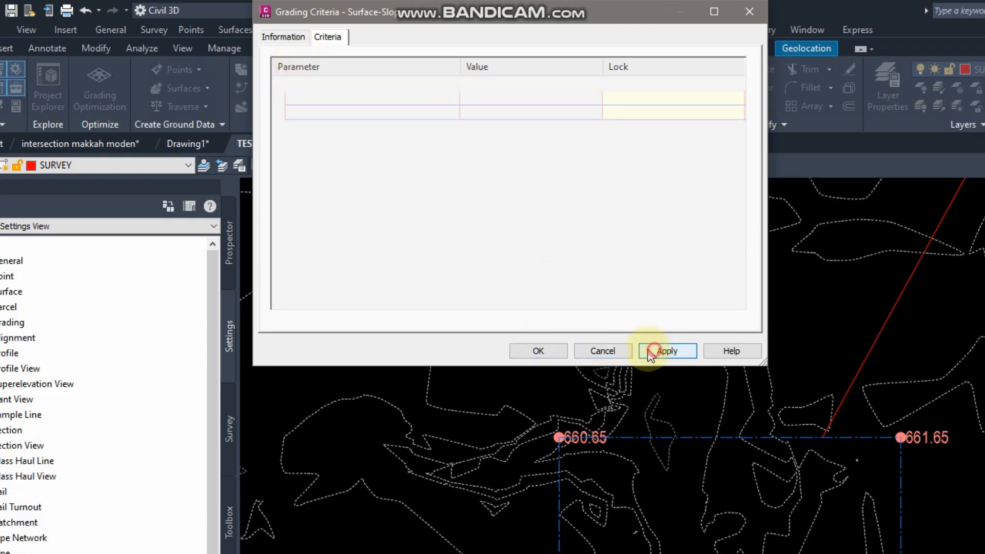
left_click(537, 350)
left_click(531, 77)
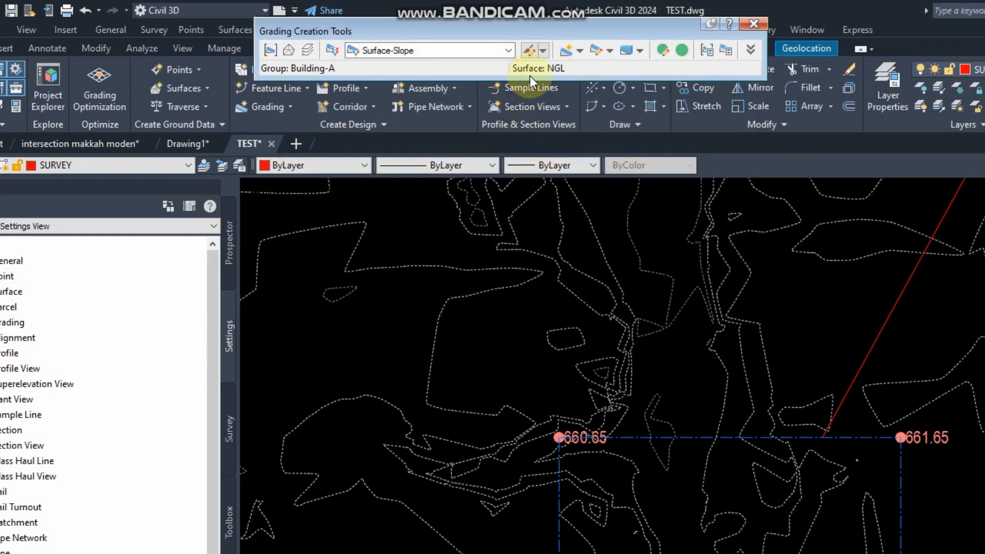
Create a grading from the rectangular building feature line, with the outside of the rectangle as the grading side.
left_click(543, 51)
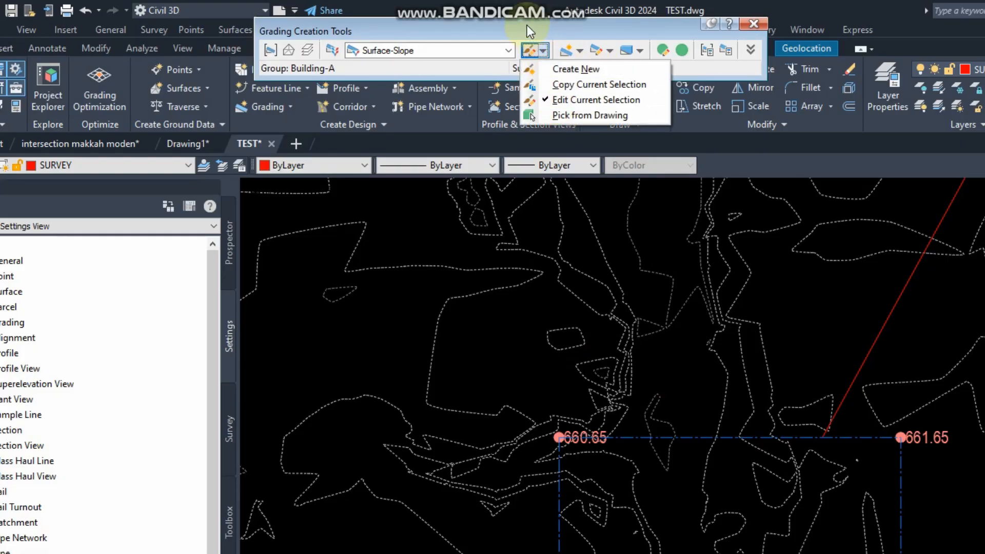
left_click(526, 50)
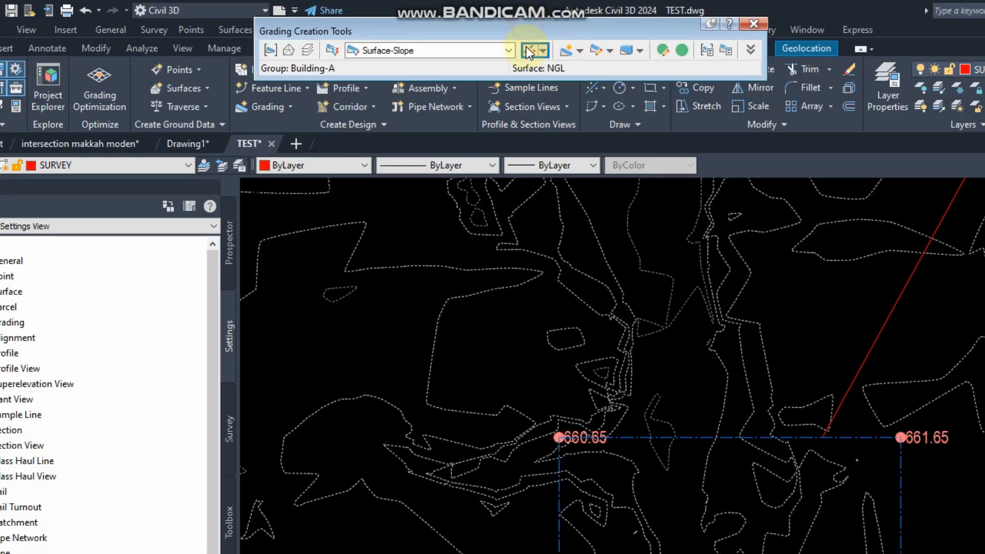
left_click(578, 52)
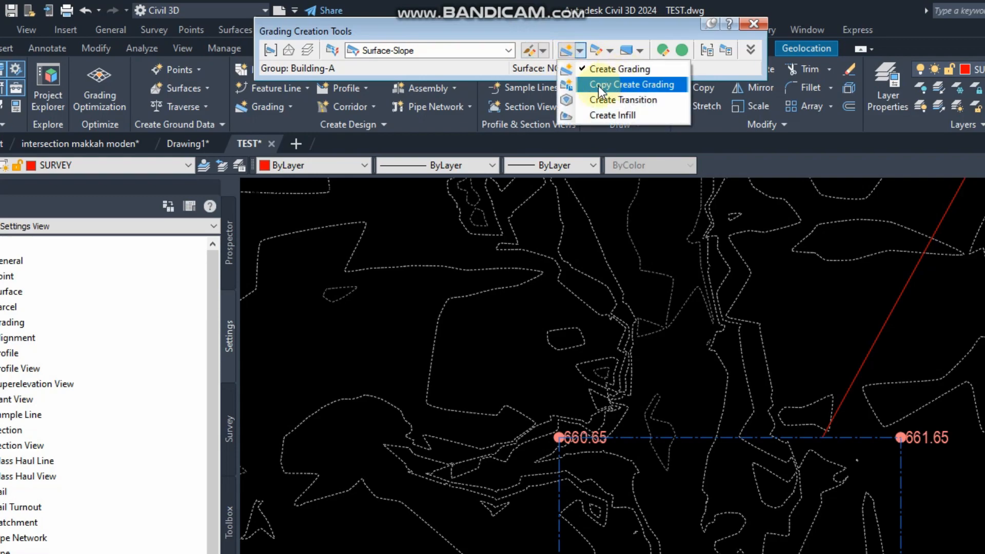
left_click(578, 51)
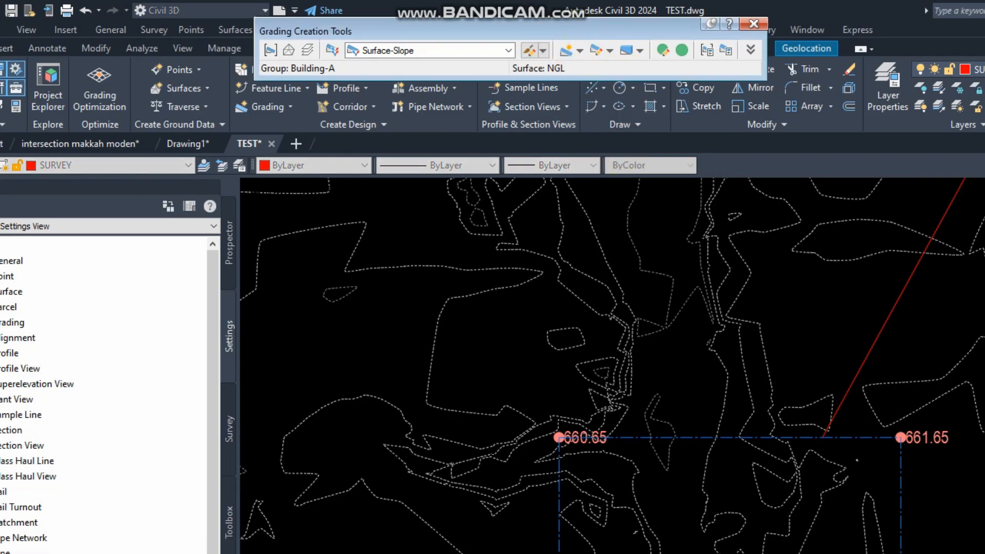
left_click(681, 430)
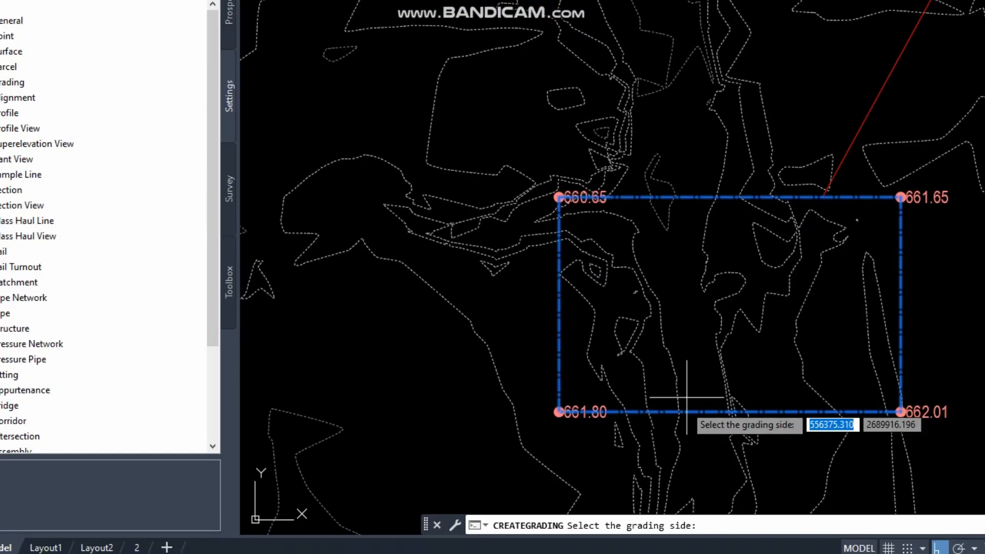
left_click(692, 103)
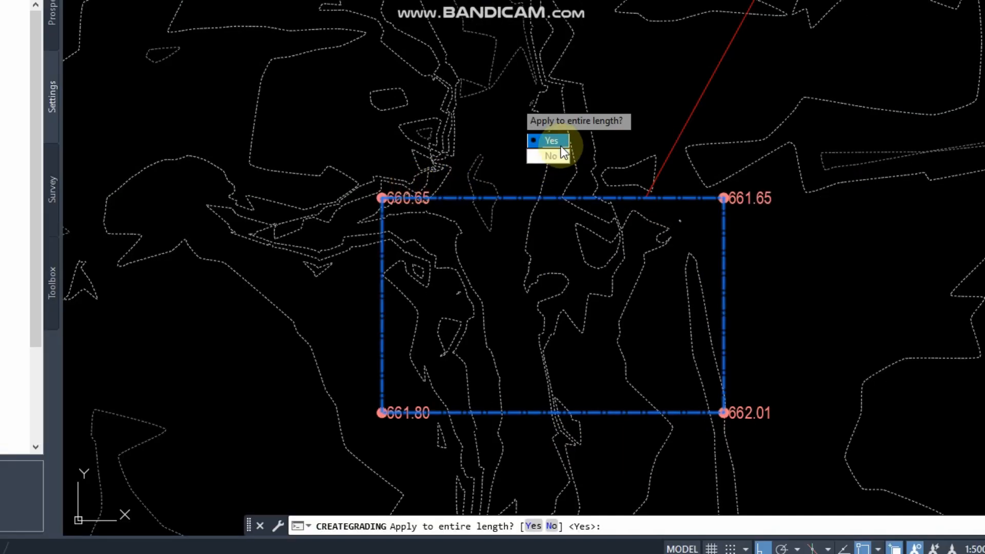
Apply the grading to the entire length of the feature line, accepting Slope format at 2.00:1 for cut and fill.
left_click(726, 178)
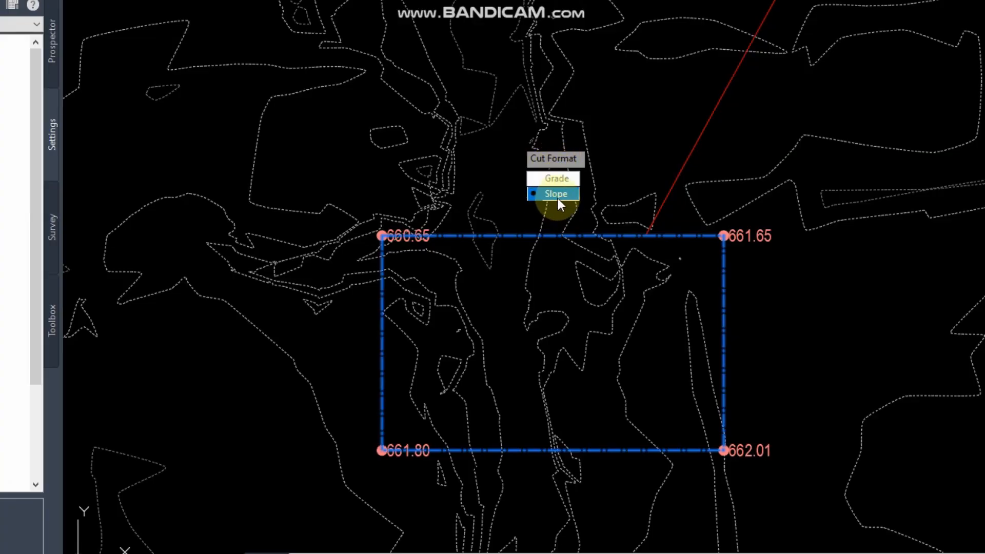
left_click(558, 194)
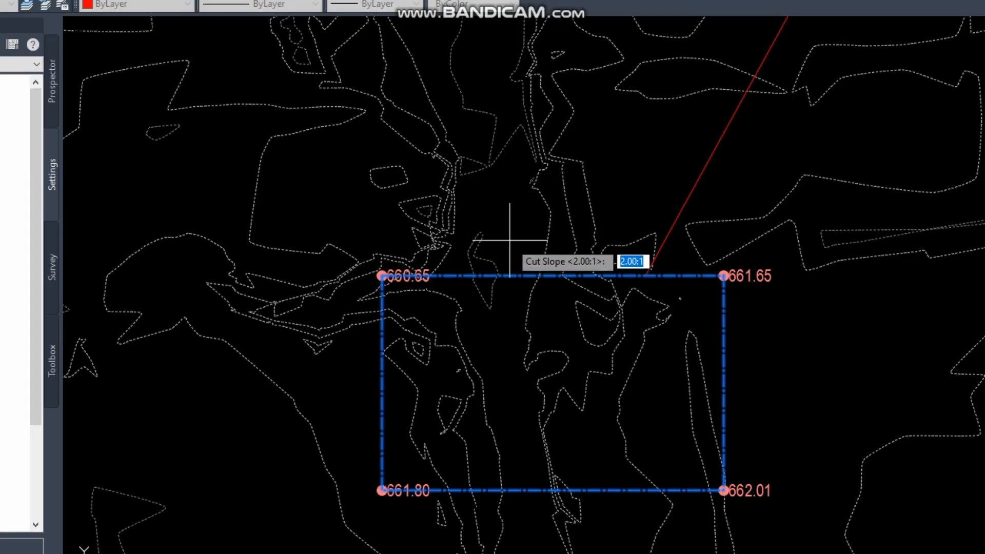
left_click(509, 218)
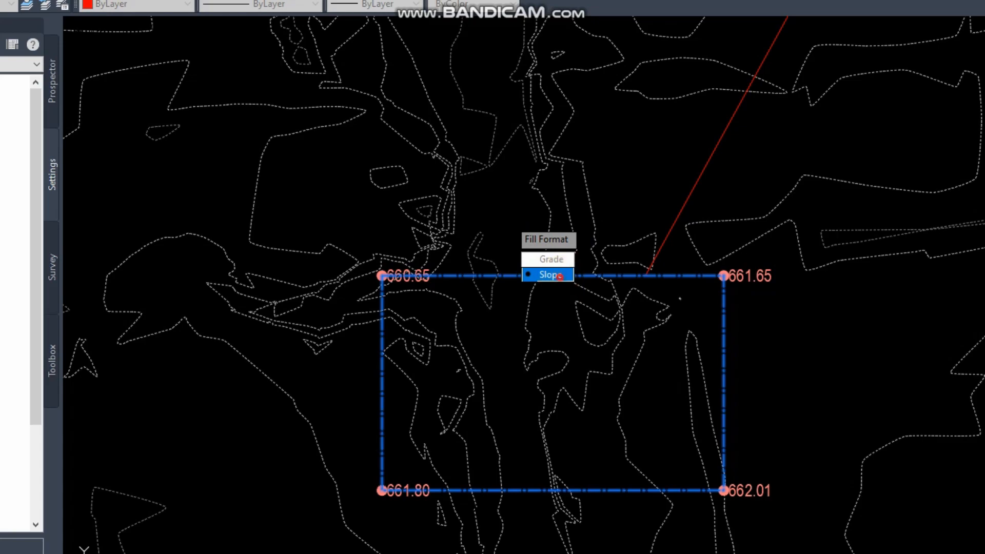
left_click(550, 275)
left_click(500, 195)
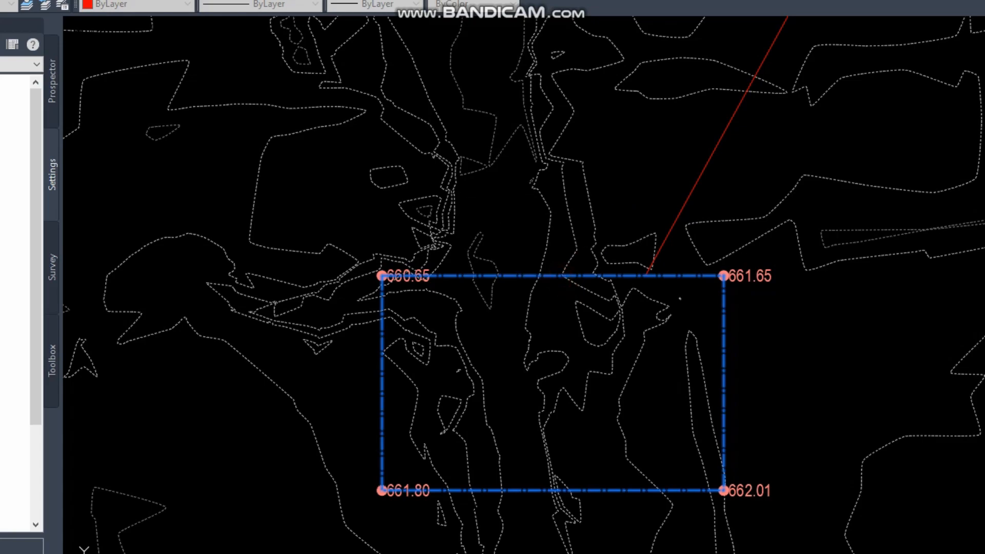
Inspect the new building pad grading in the Object Viewer, from above and in a tilted corner view.
scroll(505, 197, "down", 2)
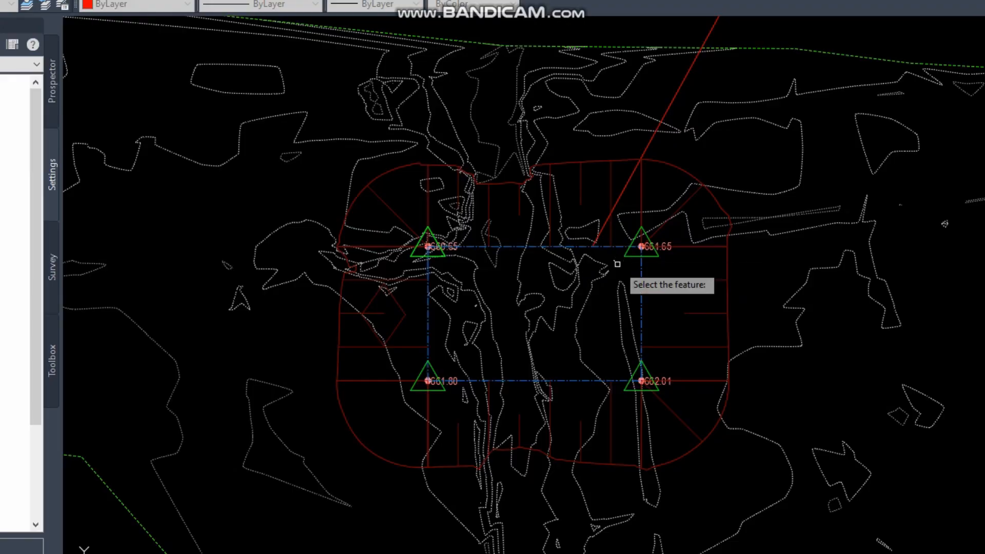
middle_click_drag(568, 209, 557, 272)
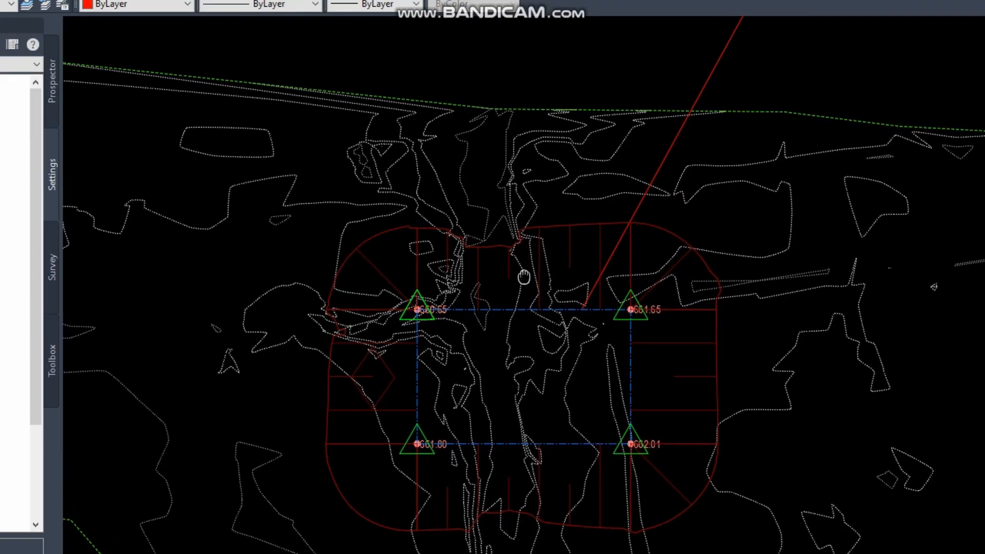
left_click(570, 250)
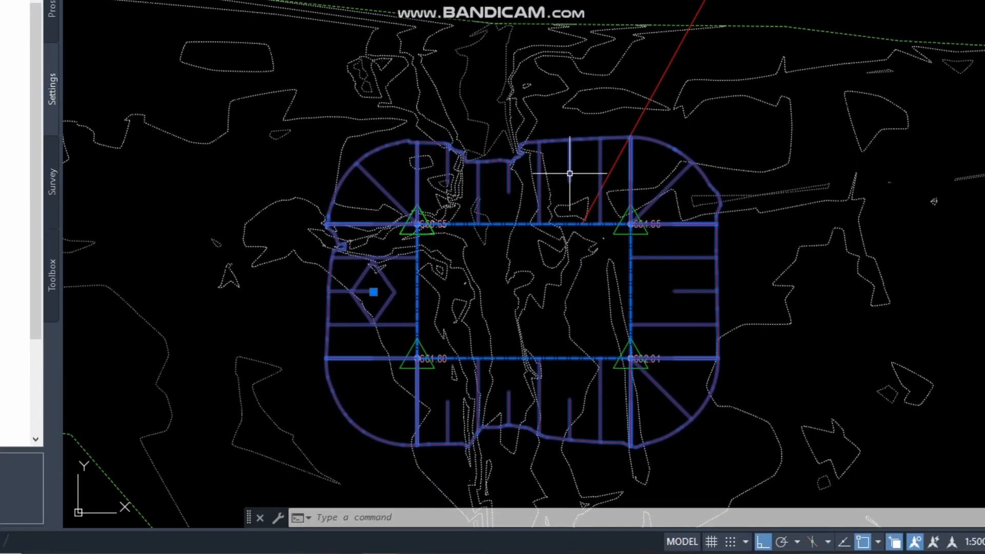
right_click(570, 174)
left_click(615, 472)
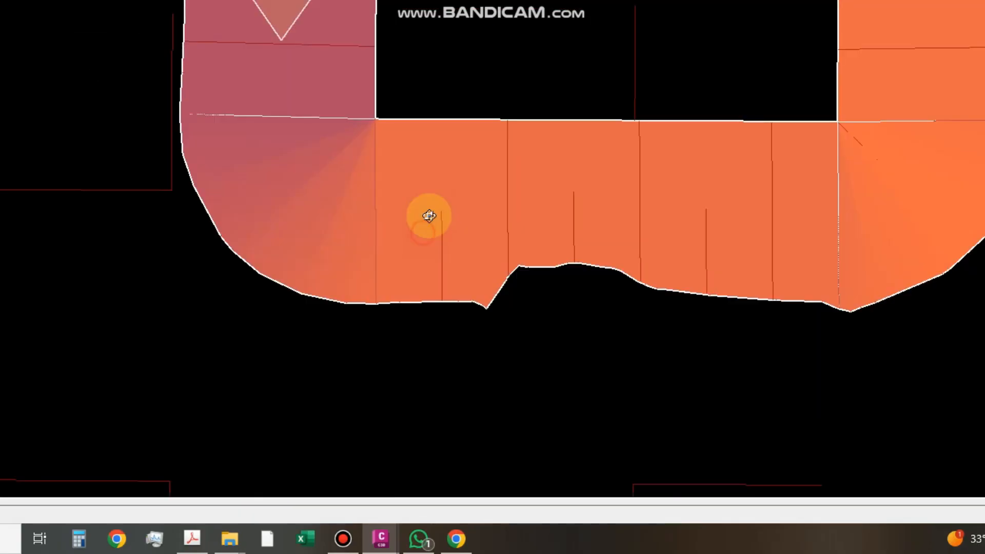
mouse_move(429, 216)
left_mouse_down()
mouse_move(425, 253)
mouse_move(426, 222)
mouse_move(421, 229)
left_mouse_up()
scroll(420, 229, "down", 2)
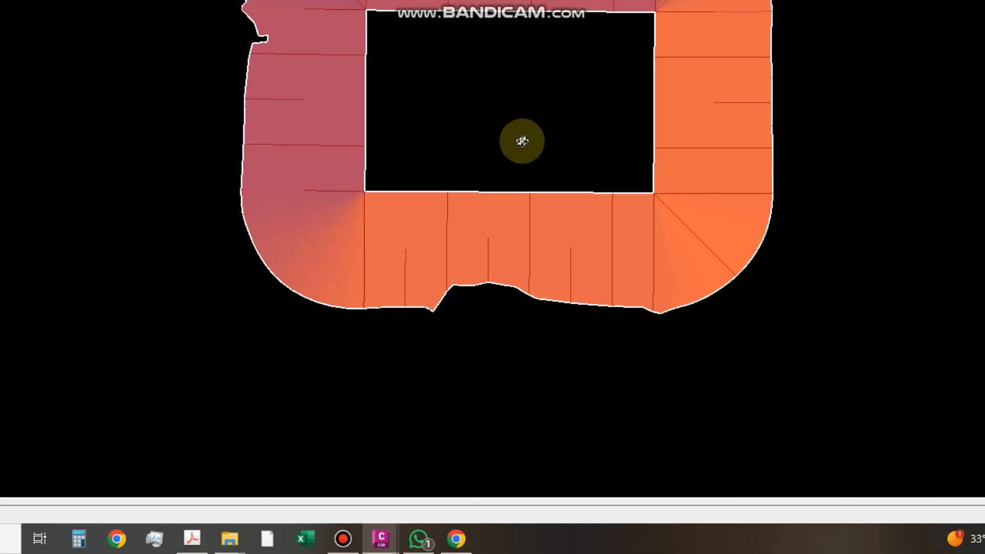
left_click_drag(507, 138, 497, 173)
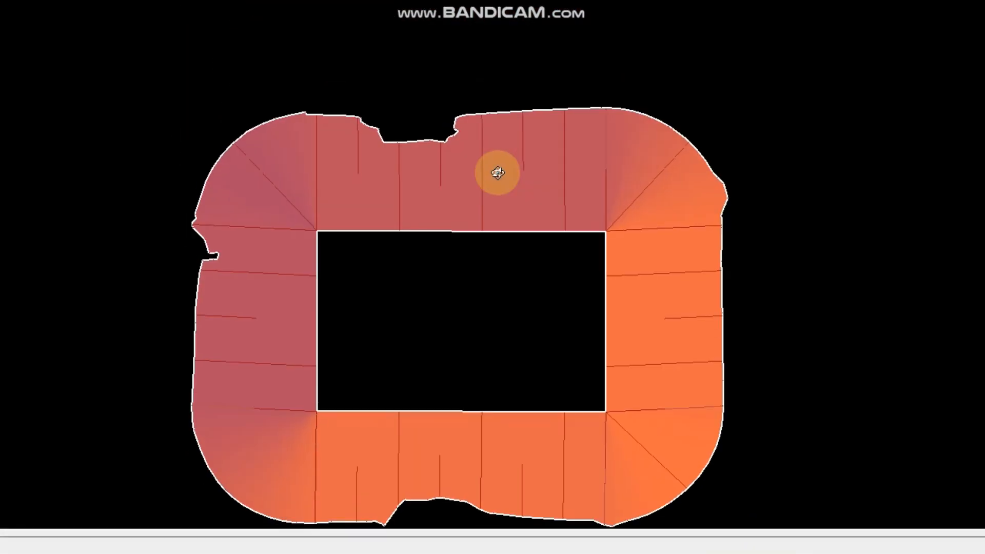
scroll(495, 172, "down", 3)
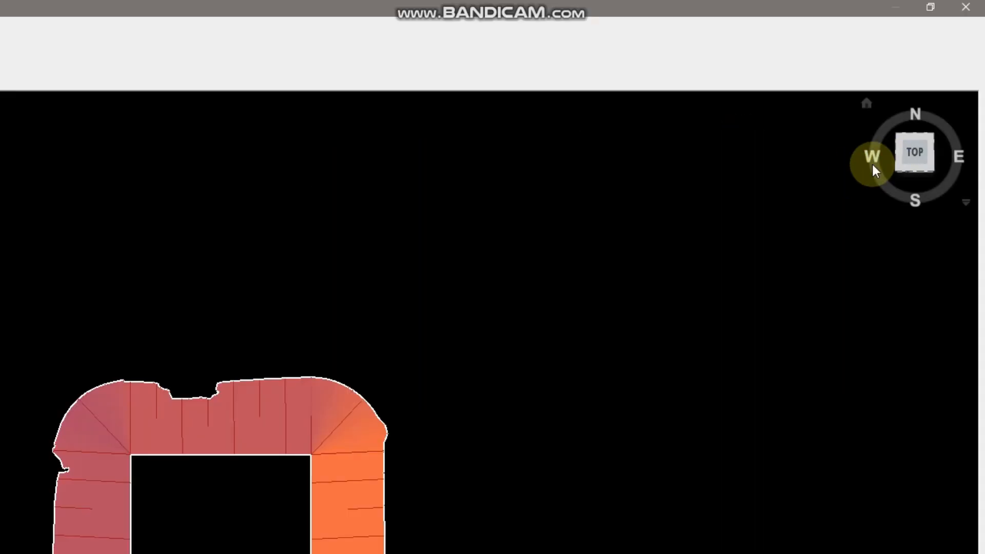
left_click(898, 167)
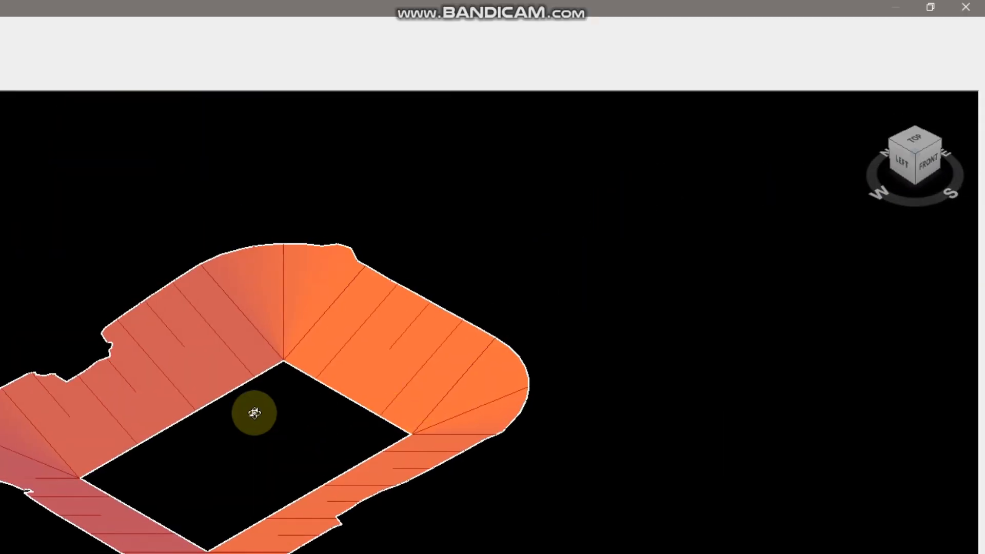
scroll(286, 324, "up", 2)
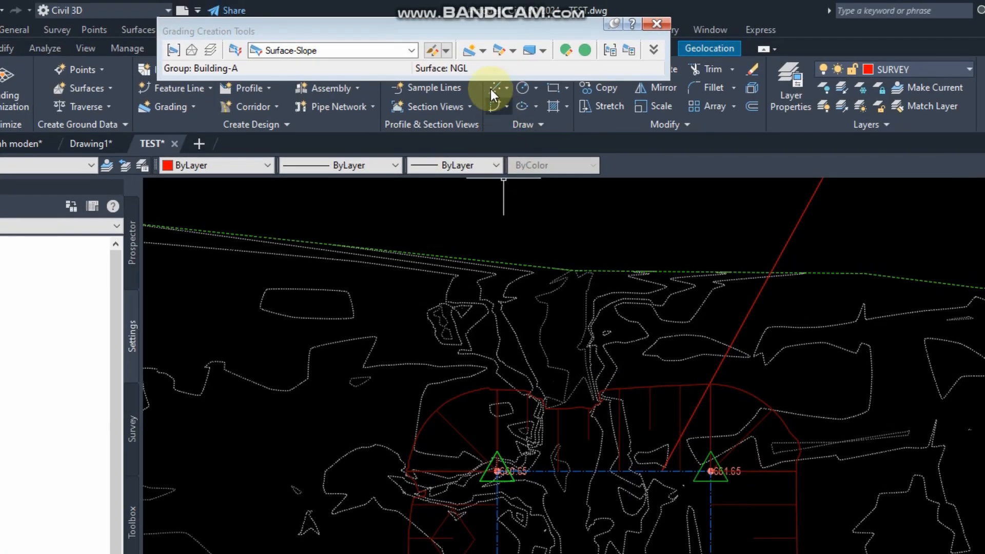
left_click(484, 54)
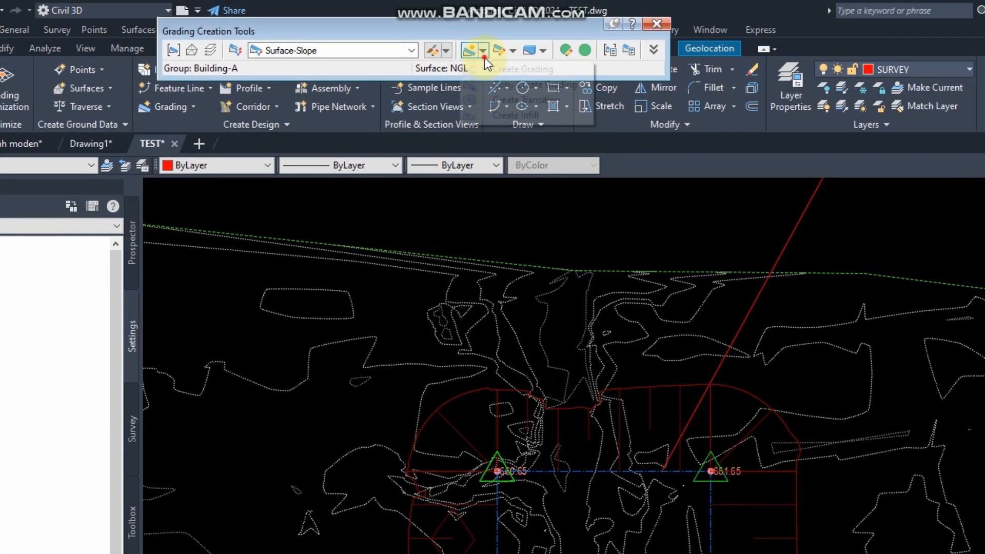
left_click(492, 26)
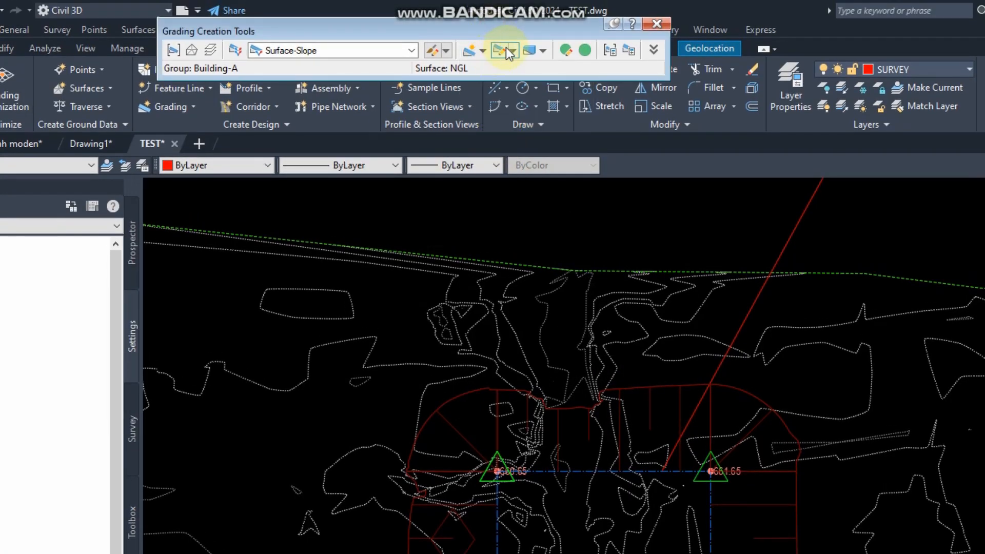
left_click(506, 47)
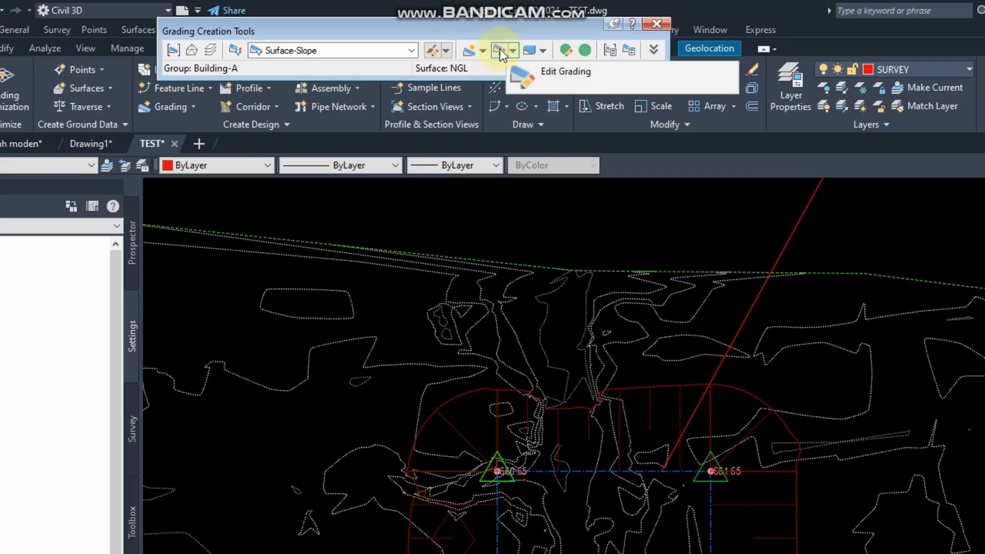
left_click(529, 72)
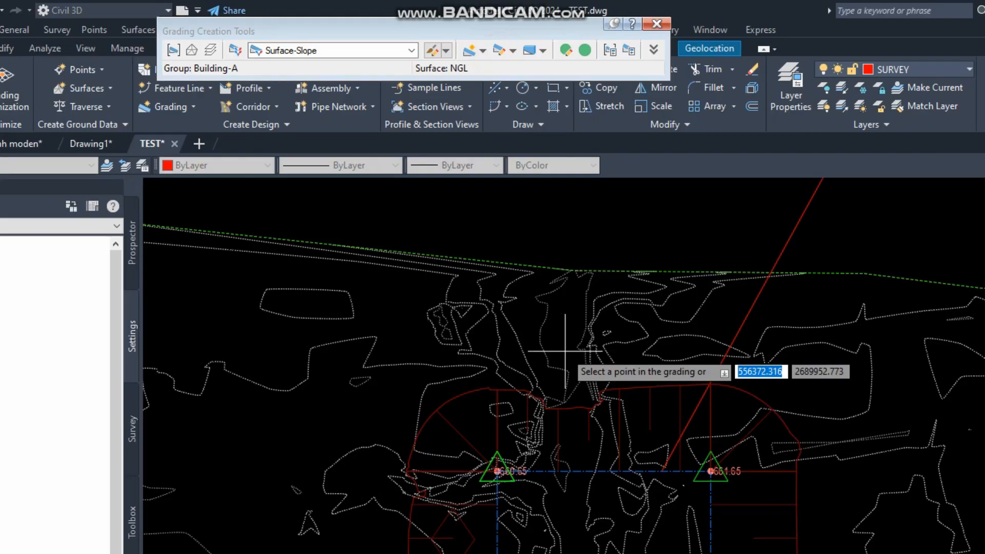
key("Down")
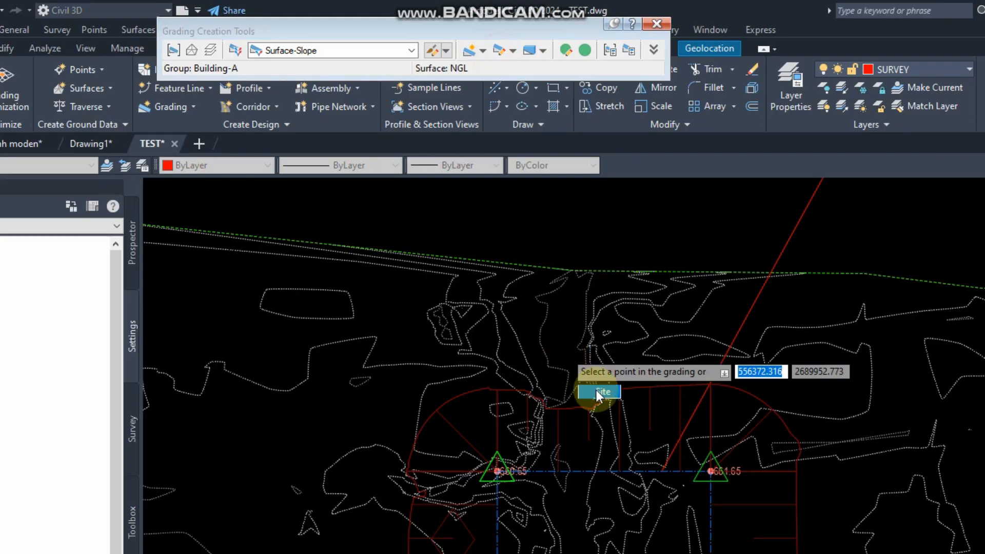
key("Escape")
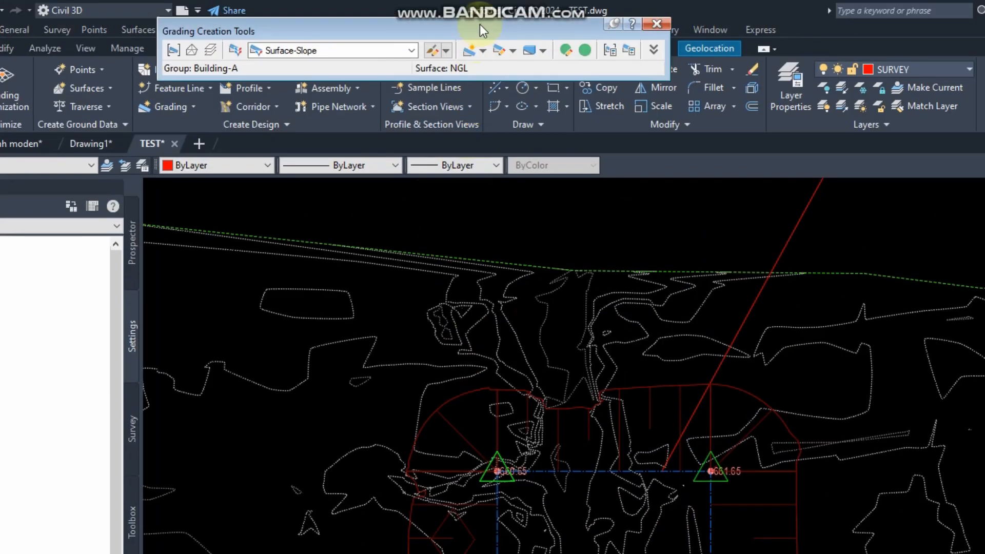
Review the cut format and cut slope of the building grading with Edit Grading, keeping Slope at 2.00:1.
left_click(499, 51)
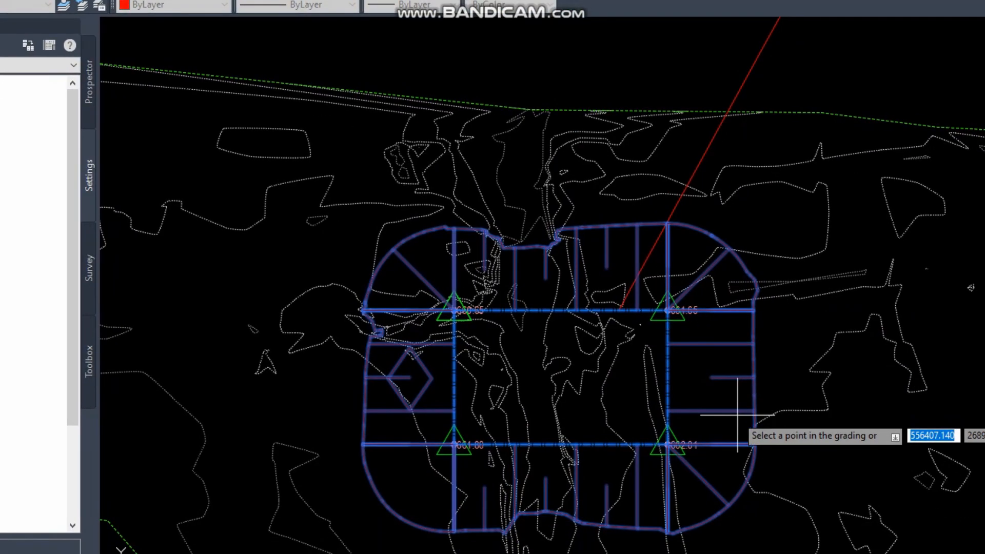
scroll(789, 553, "up", 3)
left_click(719, 353)
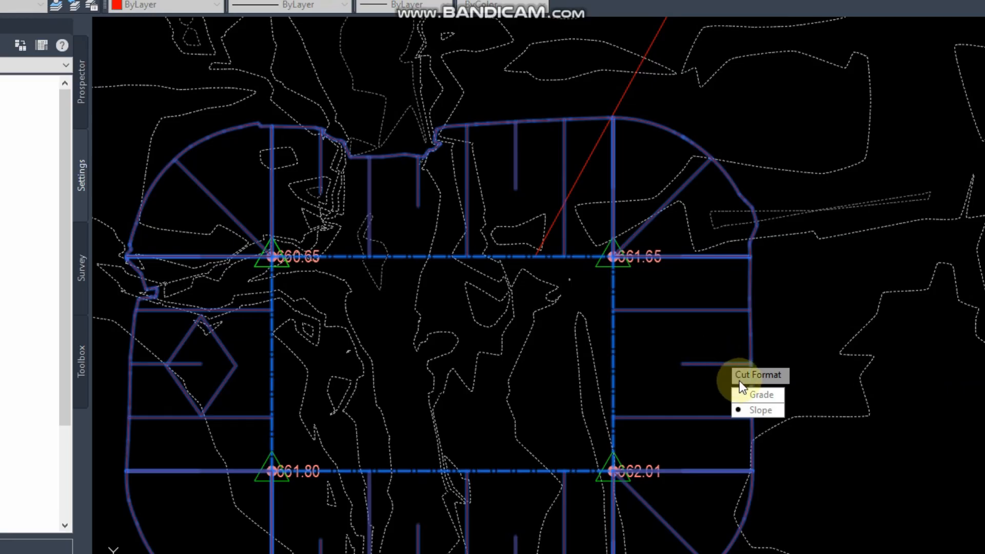
left_click(756, 411)
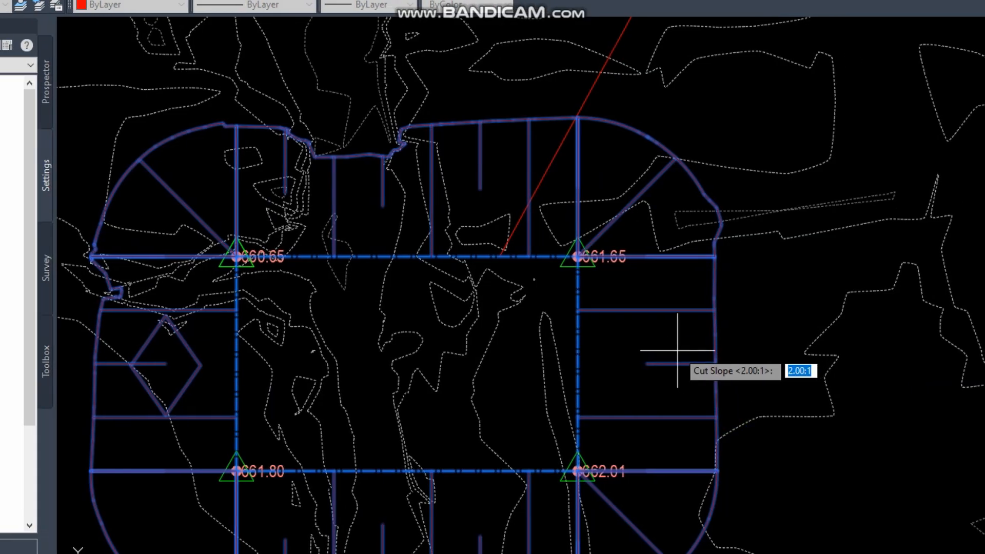
key("Return")
scroll(601, 334, "down", 2)
key("Escape")
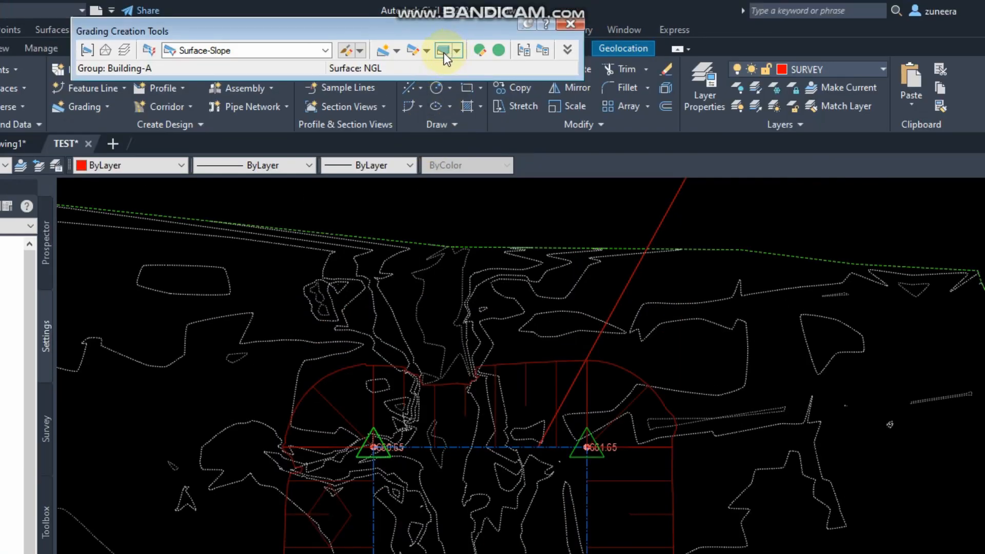
Try the Grading Volume Tools on the Building-A group, and check the site and group set for grading.
left_click(445, 51)
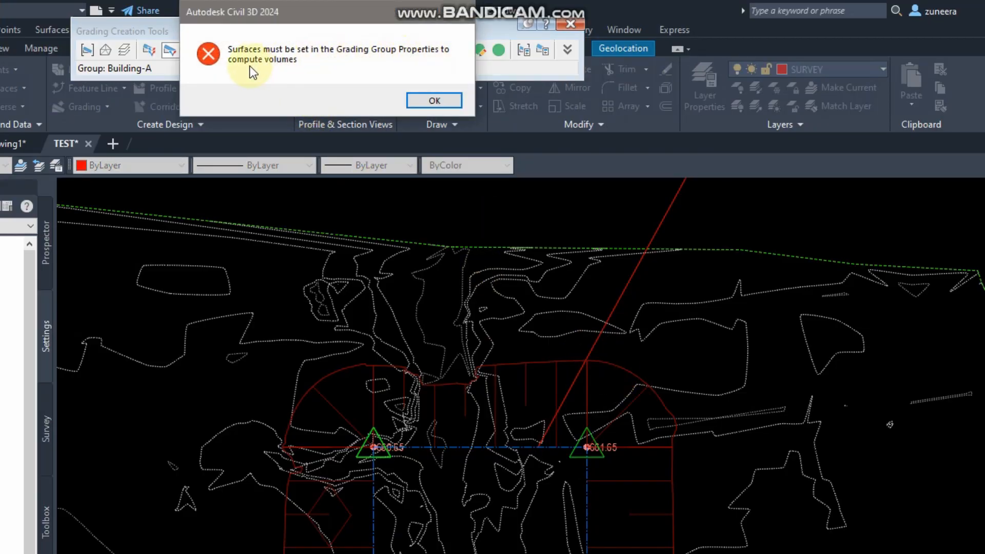
left_click(426, 102)
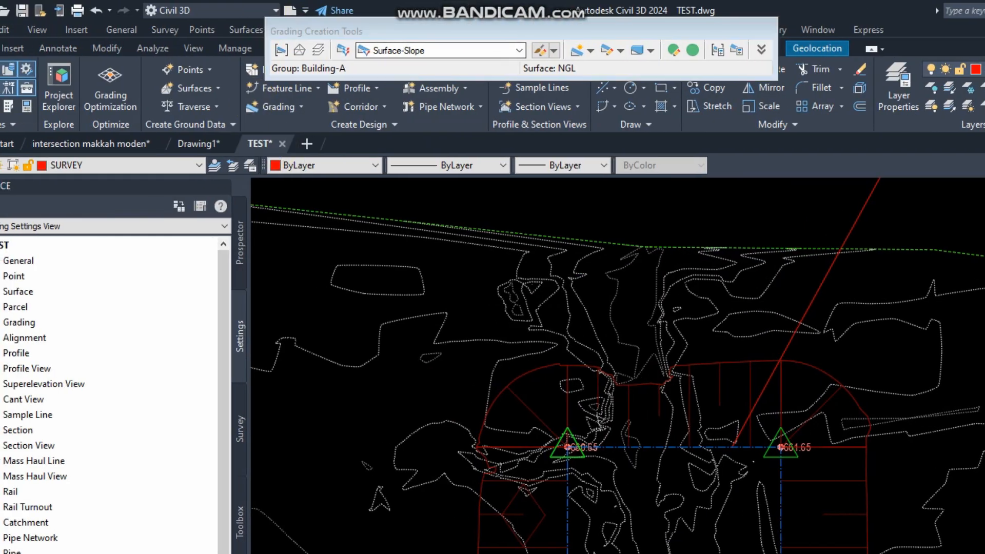
left_click(281, 50)
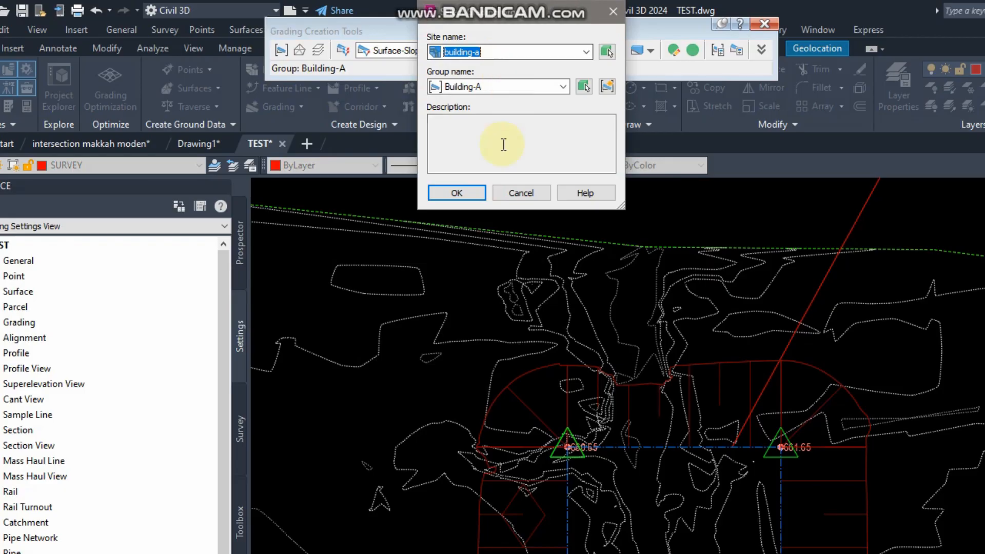
left_click(472, 193)
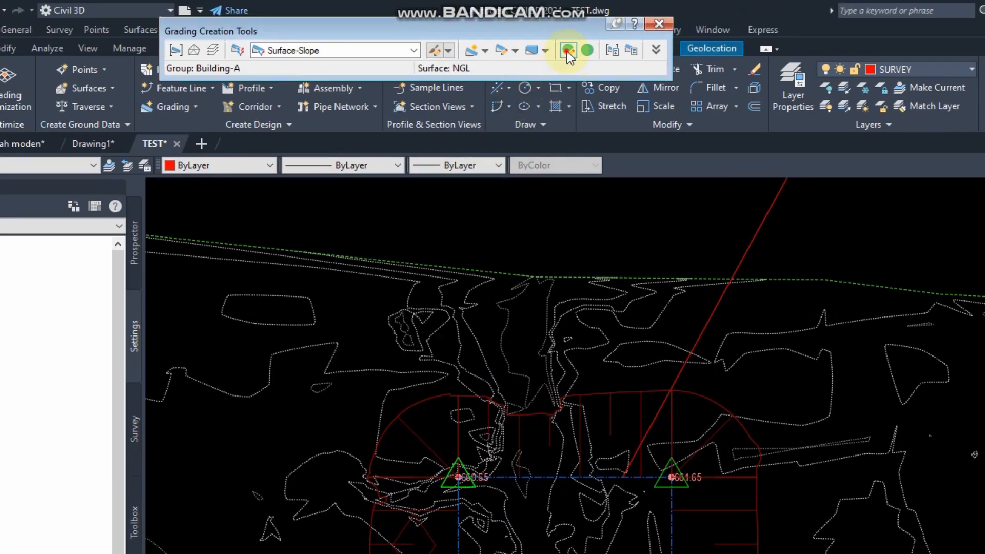
Review the building grading's slope parameters in the Grading Editor, and close the panel.
left_click(567, 51)
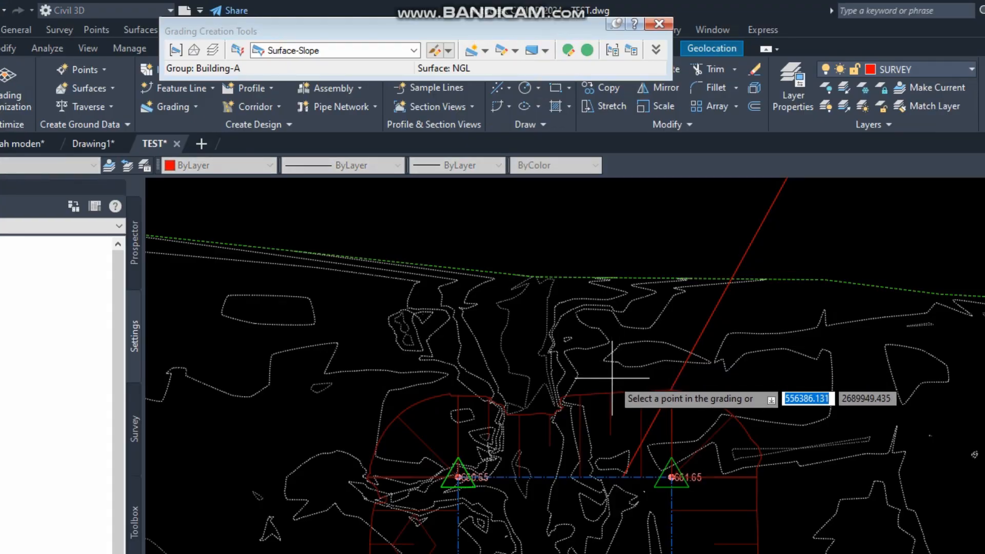
key("Down")
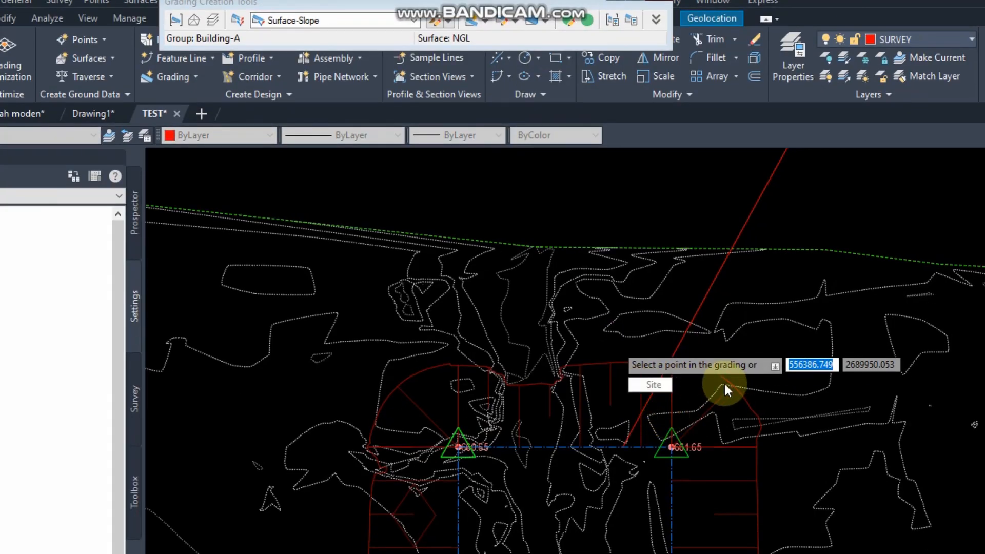
left_click(711, 455)
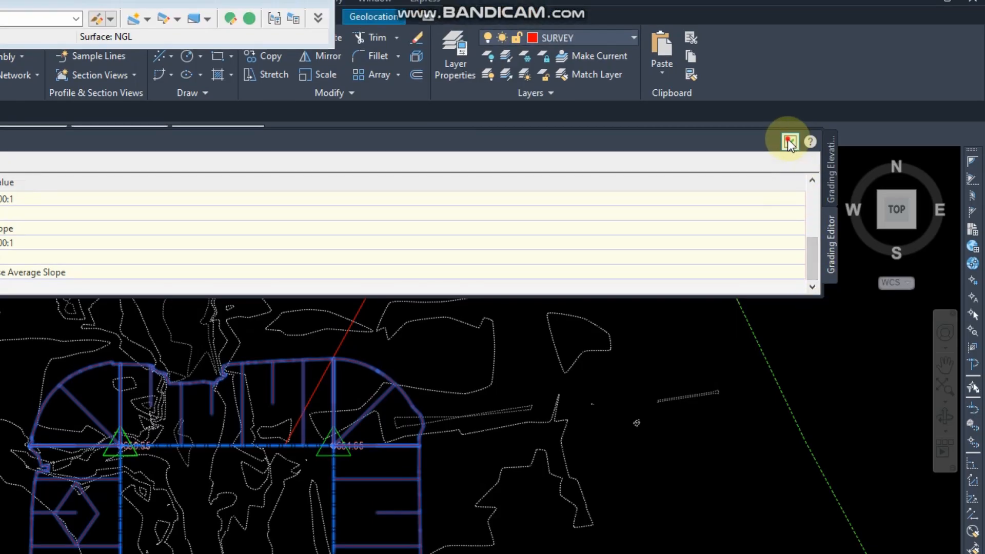
left_click(791, 117)
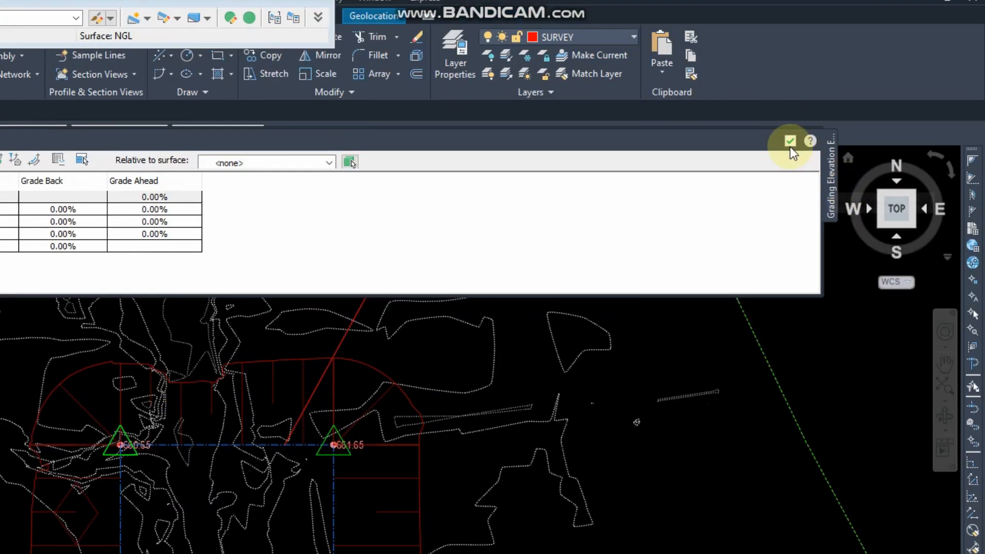
left_click(906, 173)
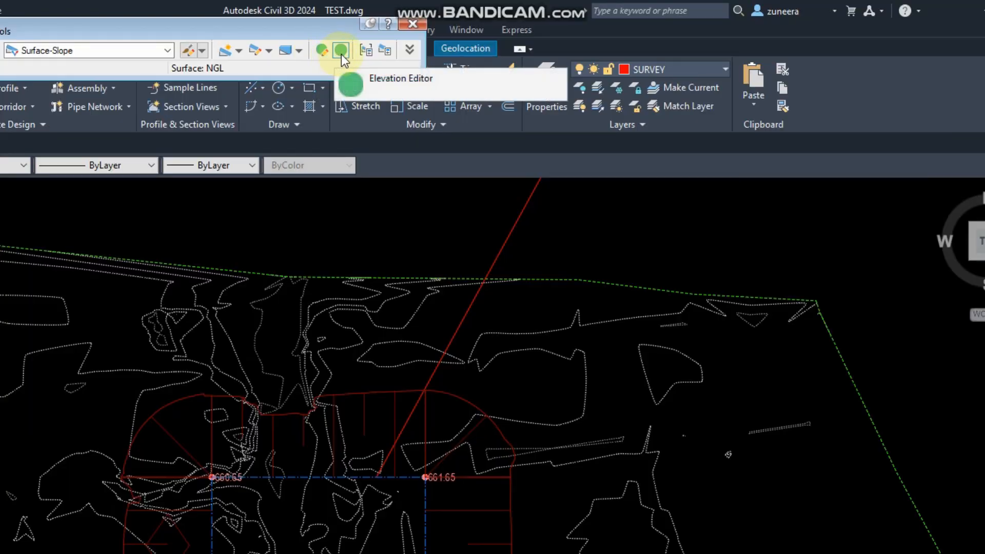
Raise all elevations of the building's feature line in 1.000 m increments with the Elevation Editor.
left_click(341, 54)
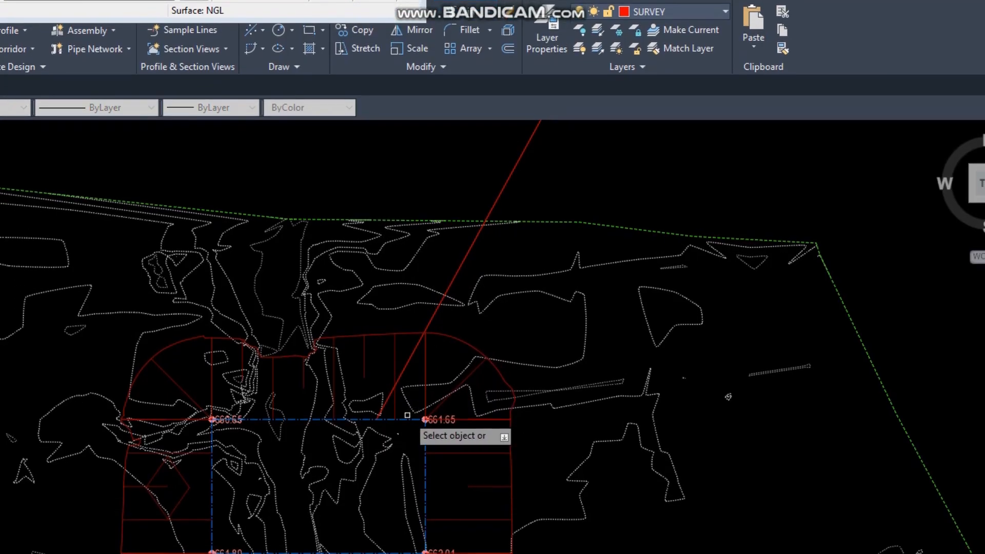
left_click(400, 475)
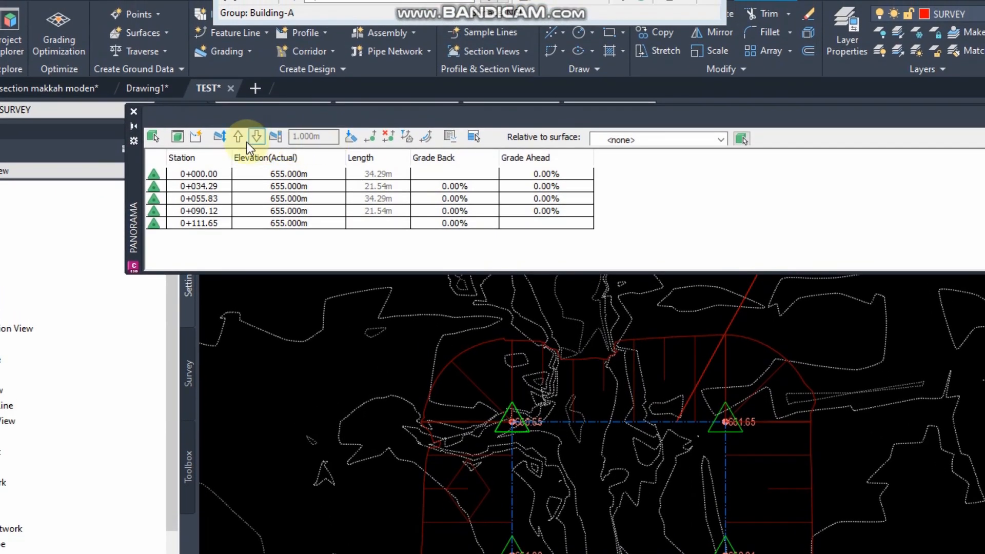
left_click(260, 136)
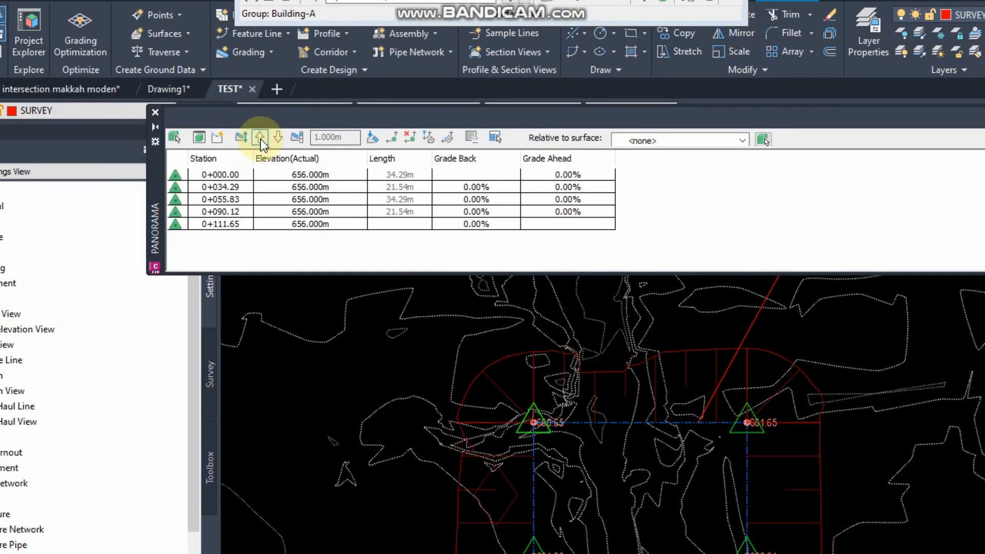
left_click(260, 136)
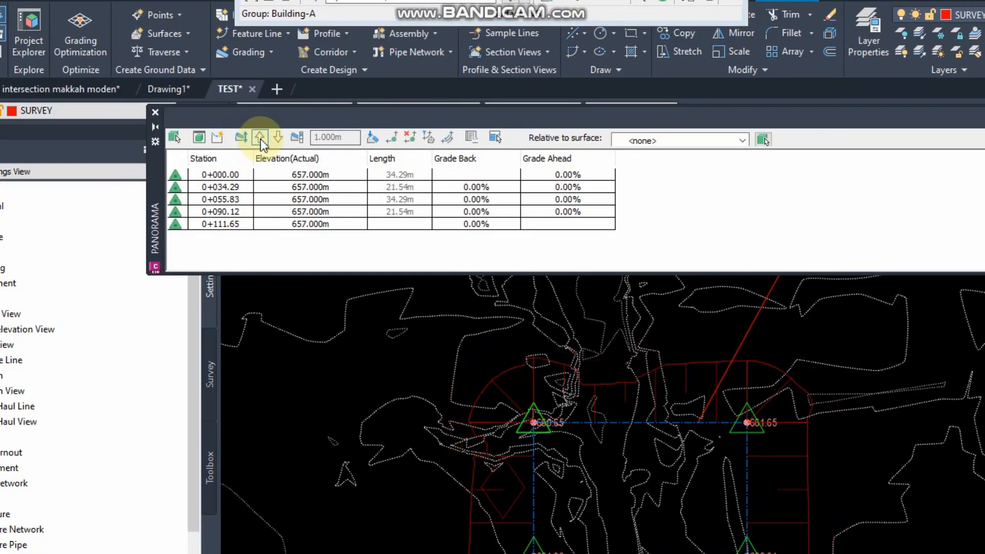
left_click(260, 138)
Lower all the feature line's elevations in 1.000 m increments, and close the Elevation Editor.
left_click(275, 139)
left_click(276, 139)
left_click(276, 139)
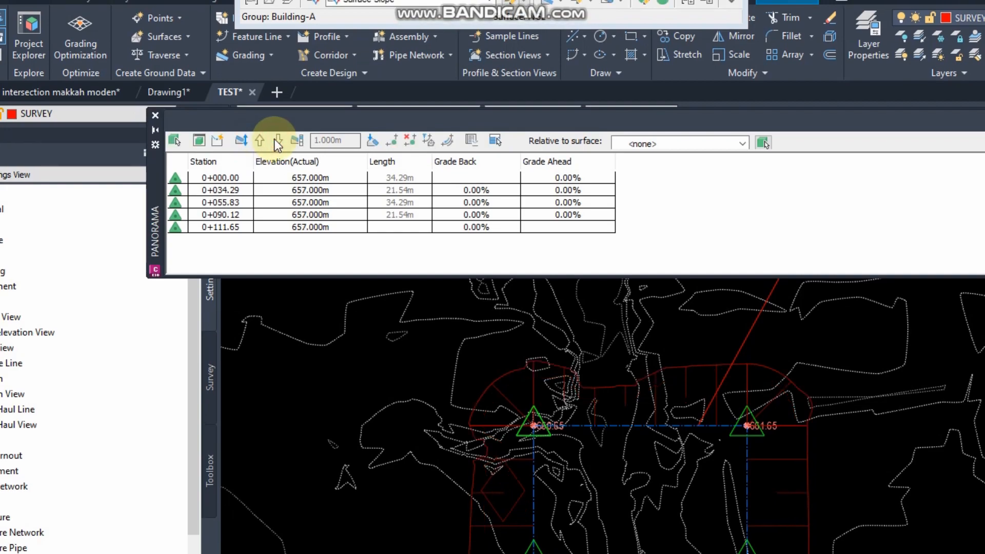
left_click(275, 139)
left_click(276, 140)
left_click(275, 139)
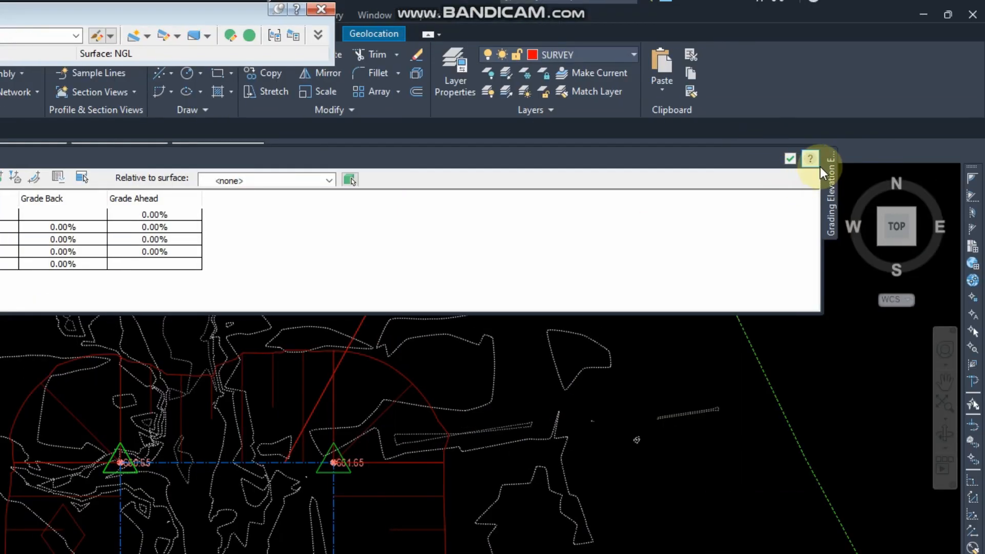
left_click(790, 159)
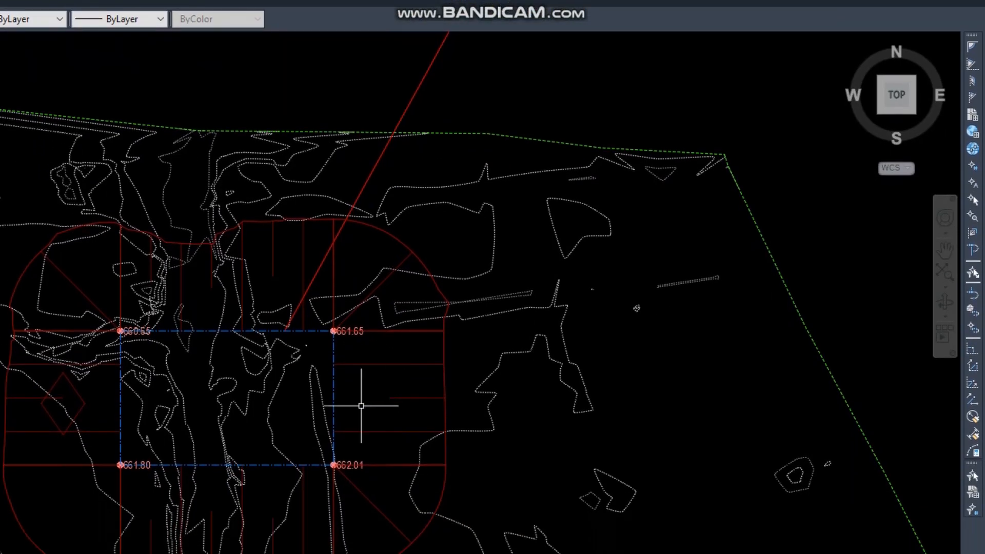
Draw an L-shaped polyline outside the building sketch's lower-left corner, with a 2-unit horizontal leg and a vertical leg half as long.
scroll(291, 414, "down", 10)
scroll(329, 360, "up", 6)
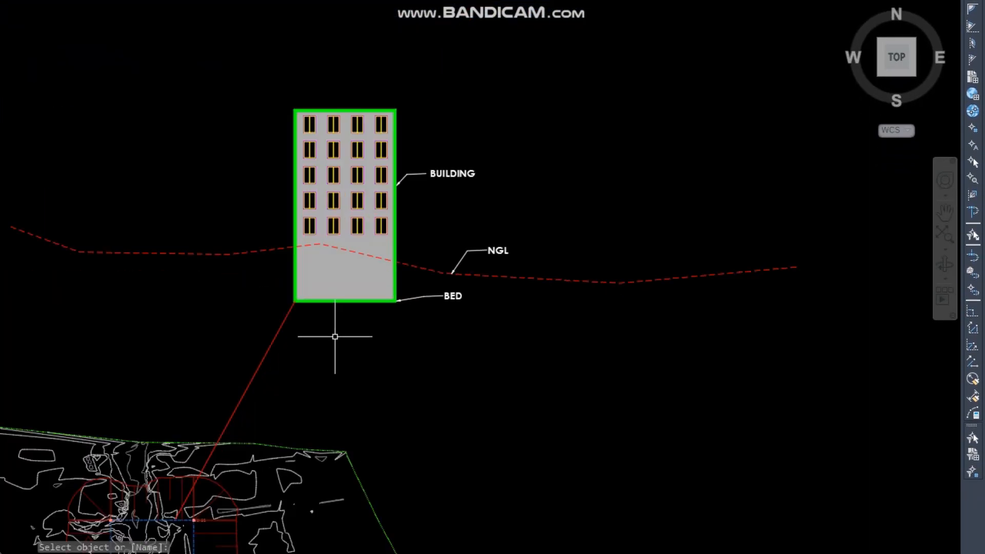
scroll(329, 336, "up", 4)
key("Escape")
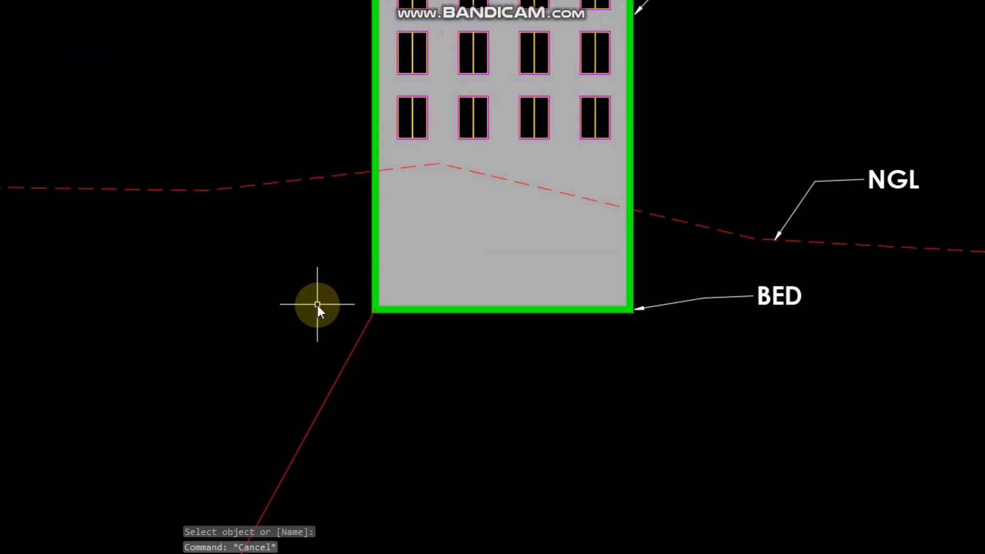
type("pl")
key("Return")
scroll(318, 305, "up", 2)
left_click(382, 319)
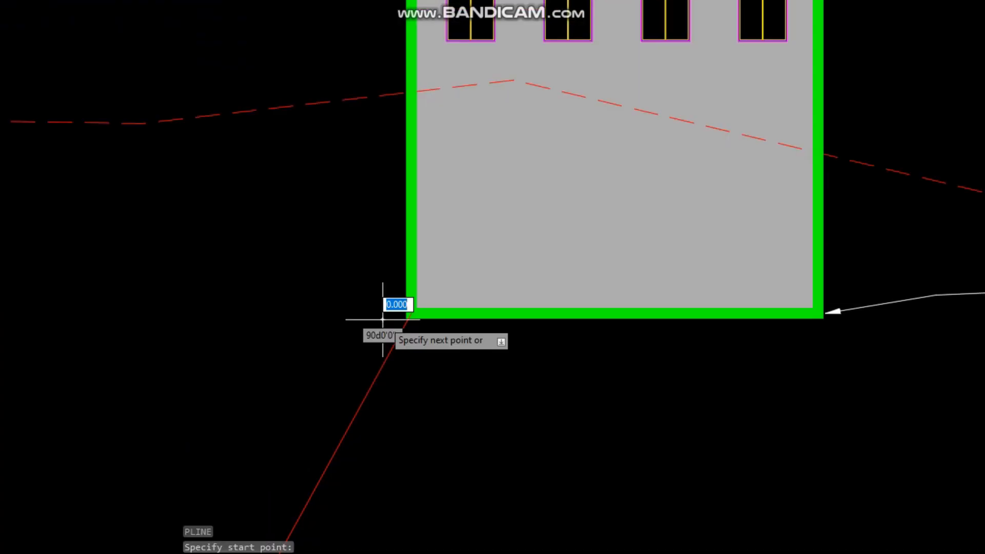
type("2")
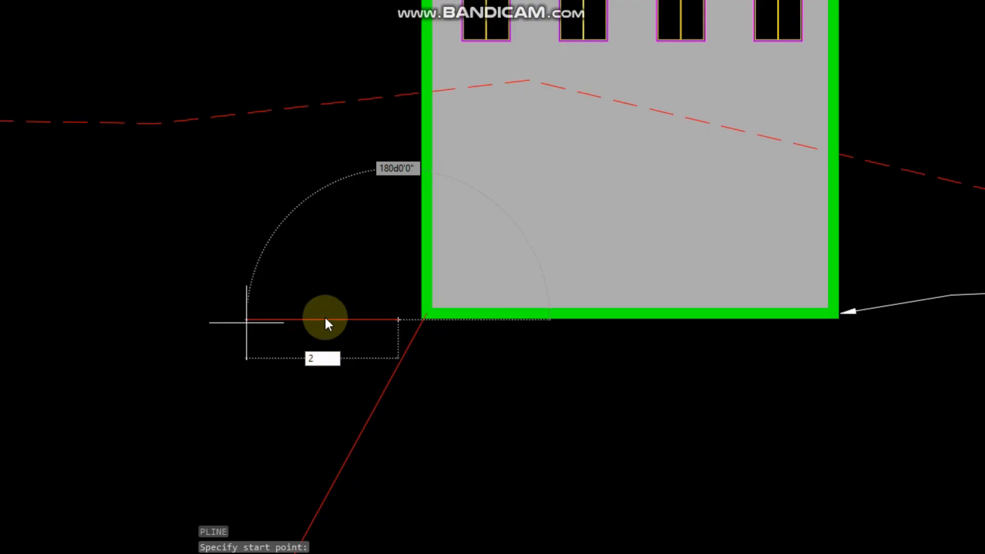
key("Return")
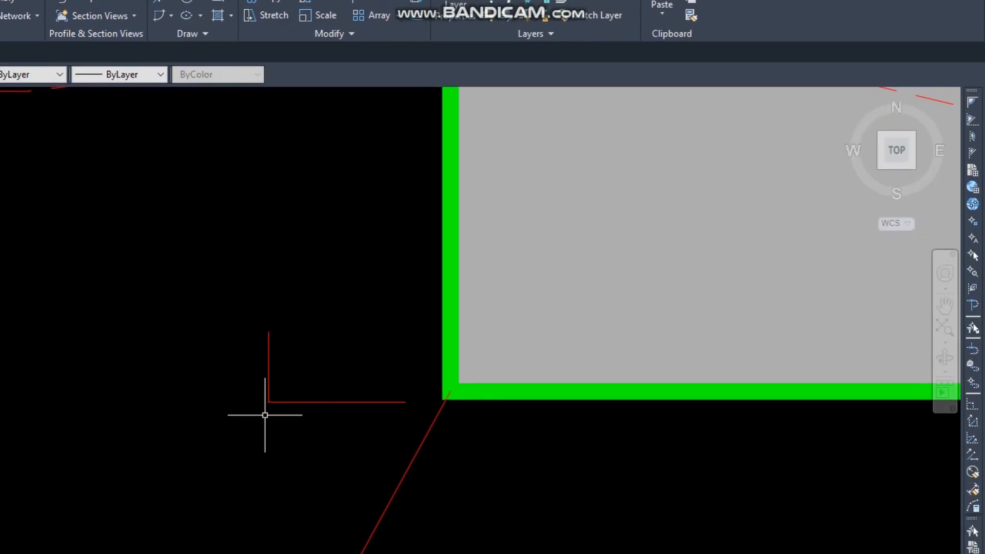
Draw a sloped polyline joining the two free ends of the L-shaped polyline.
type("pl")
key("Return")
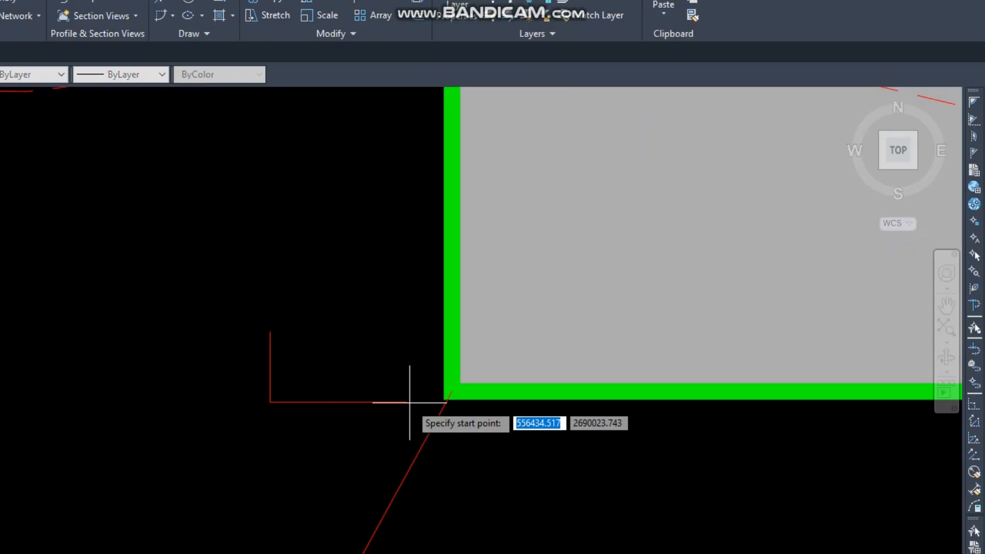
left_click(407, 401)
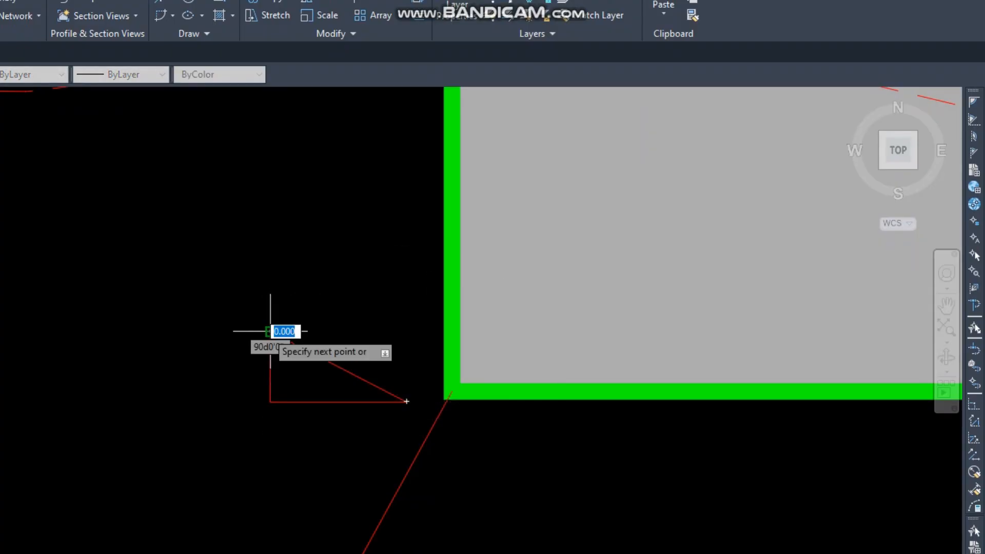
key("Return")
Move the sloped line by its lower end to the building's lower-left corner at bed level.
type("m")
key("Return")
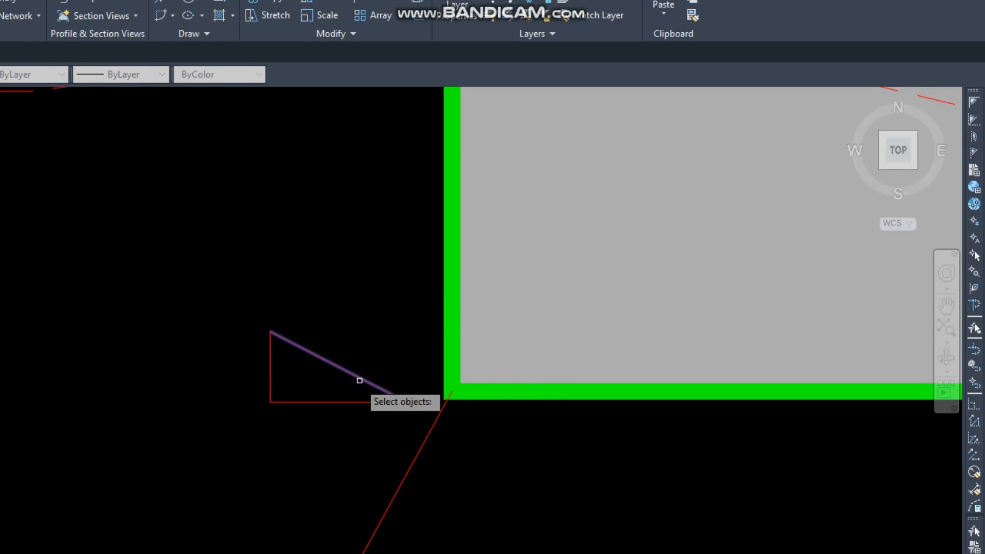
left_click(359, 381)
key("Return")
left_click(406, 401)
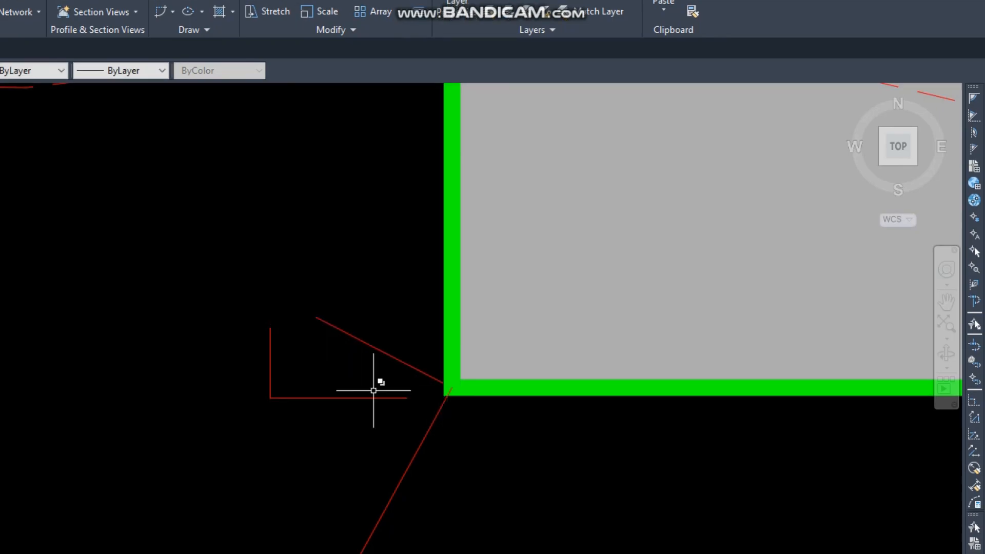
Mirror the sloped line about the building's vertical centreline onto its lower-right corner, keeping the original.
scroll(451, 390, "down", 4)
type("mi")
key("Return")
left_click(318, 371)
key("Return")
left_click(468, 378)
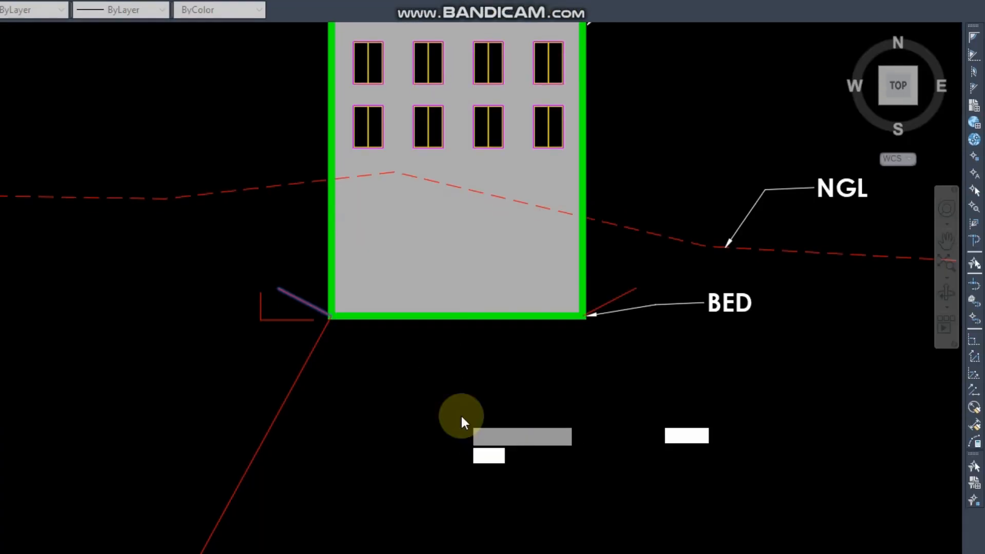
left_click(651, 235)
Extend both sloped lines from the bed corners up to the dashed NGL line.
type("tr")
key("Return")
left_click(616, 306)
left_click(615, 300, "shift")
left_click(287, 292, "shift")
left_click(340, 226)
scroll(341, 226, "down", 2)
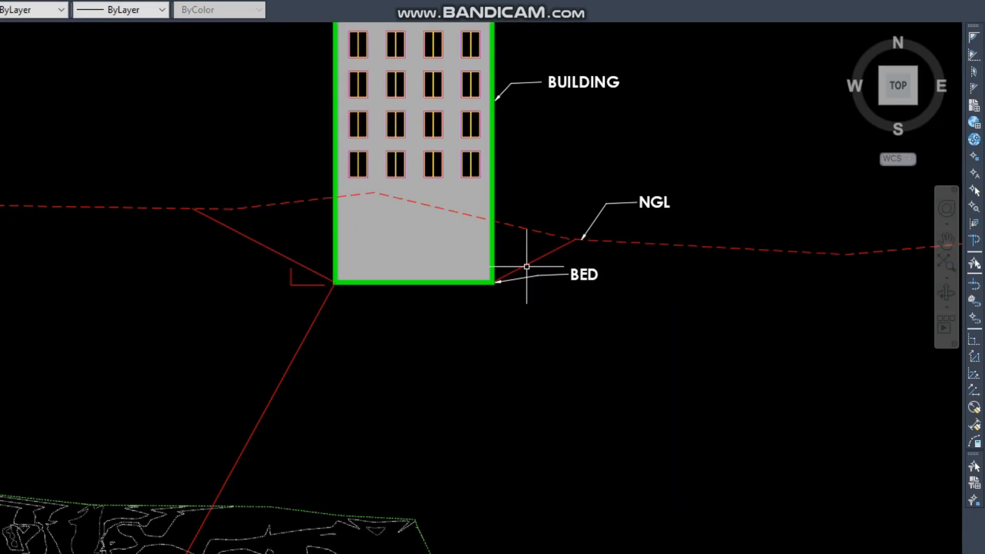
Draw a horizontal polyline across the middle of the building pad in plan, reaching beyond the grading limits on both sides.
scroll(459, 136, "down", 4)
scroll(331, 352, "up", 2)
scroll(358, 352, "up", 3)
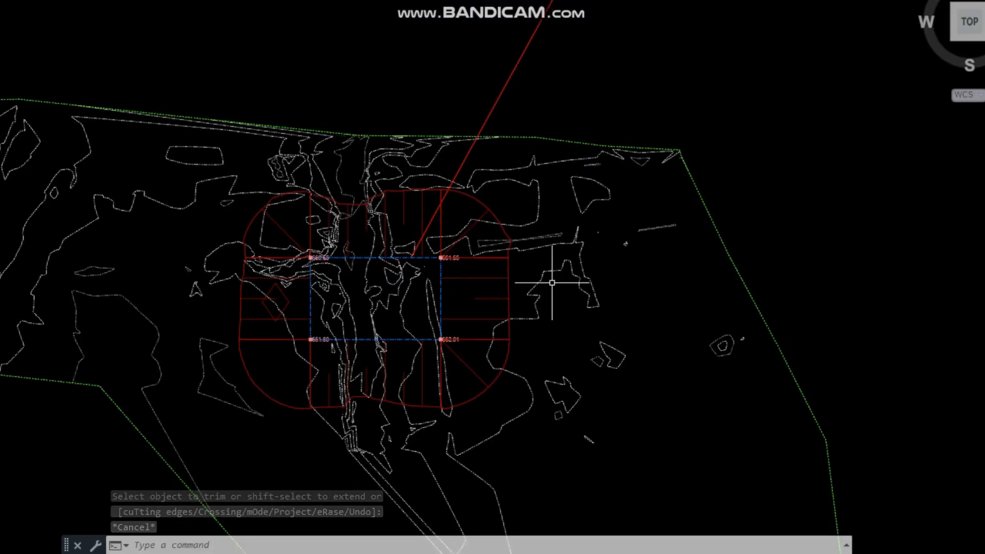
type("pl")
key("Return")
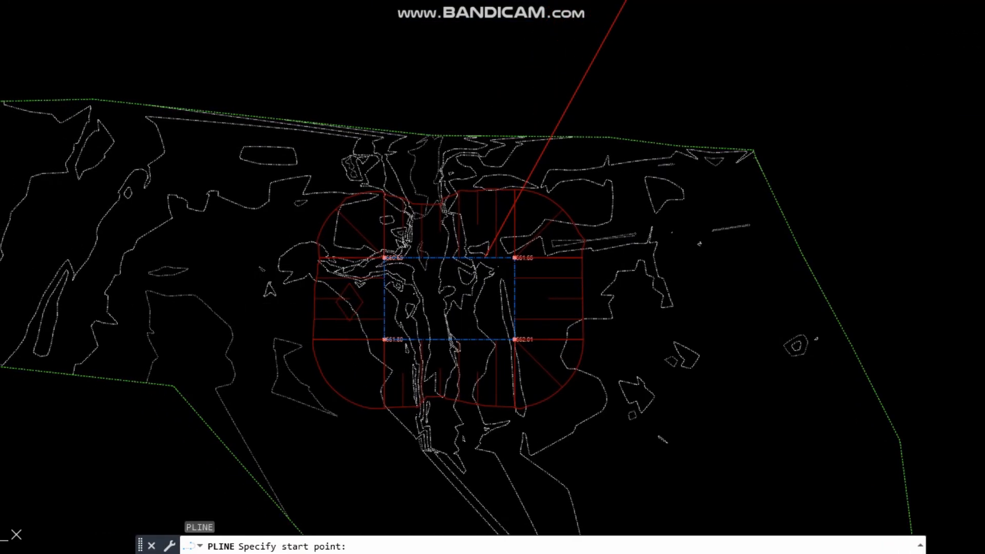
left_click(172, 303)
left_click(737, 307)
key("Escape")
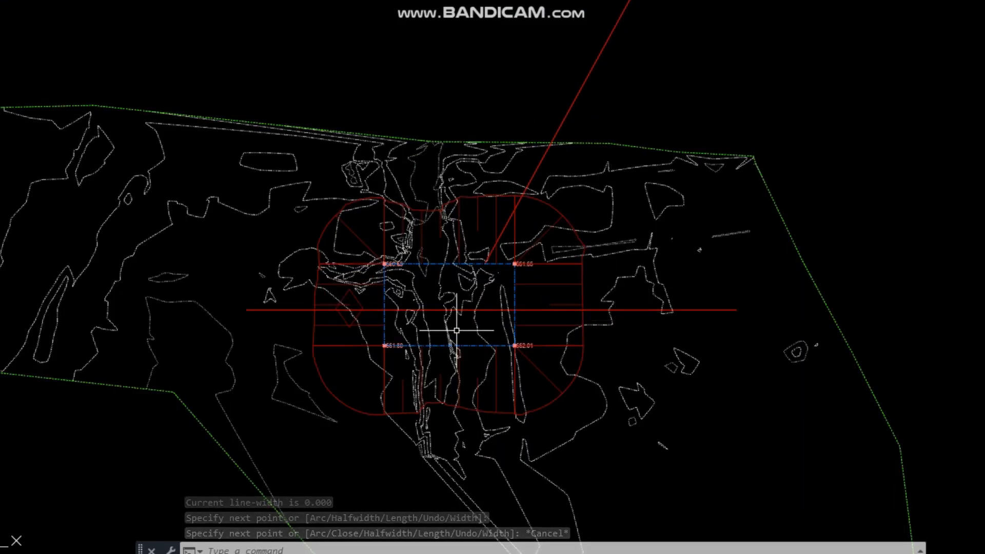
Enable automatic surface creation for the Building-A grading group, accepting a TIN surface named Building-A with 5.000m tessellation spacing.
left_click(587, 296)
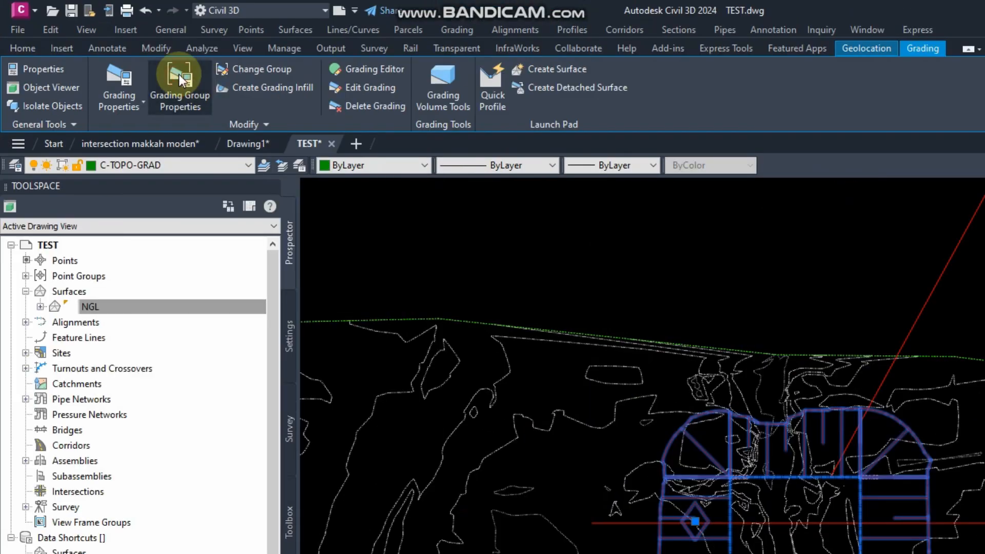
left_click(181, 79)
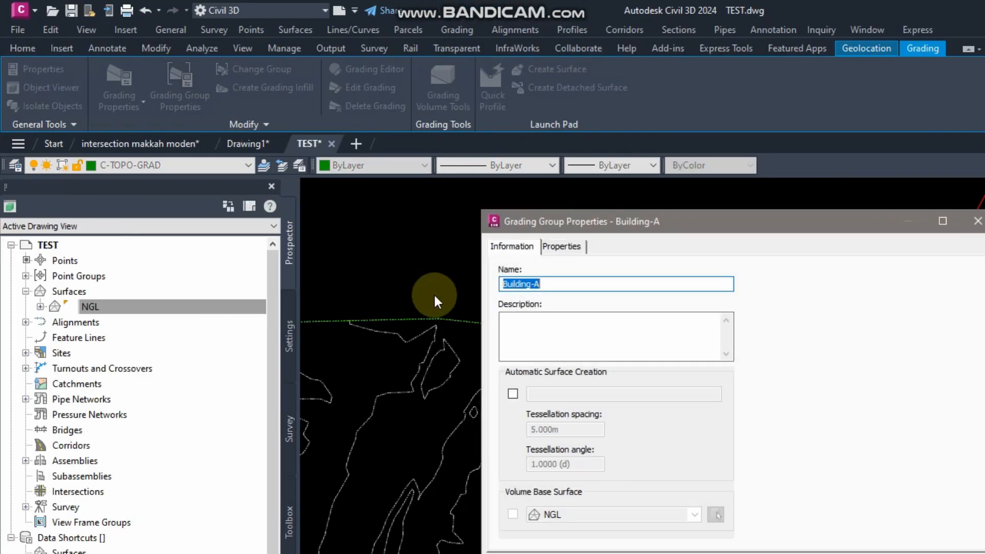
left_click(513, 396)
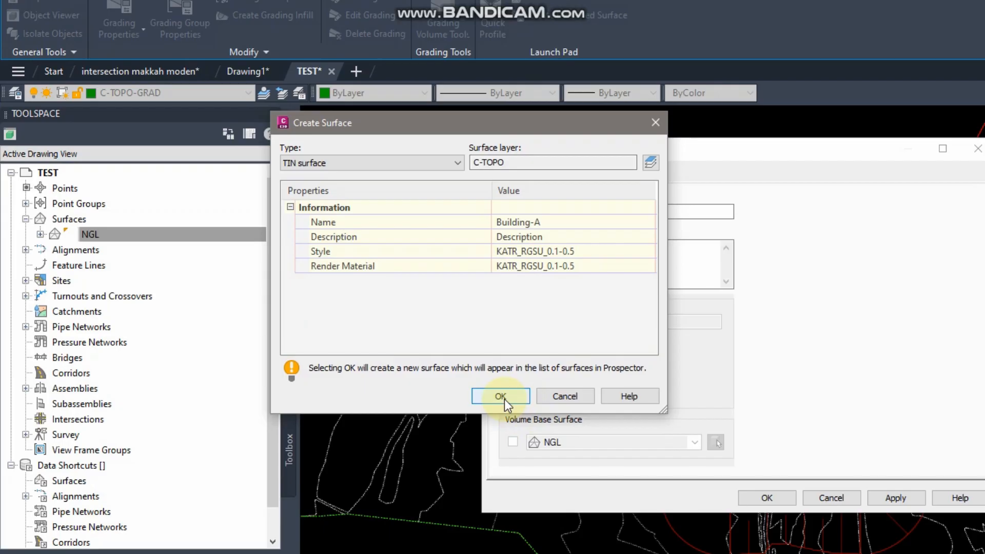
left_click(500, 468)
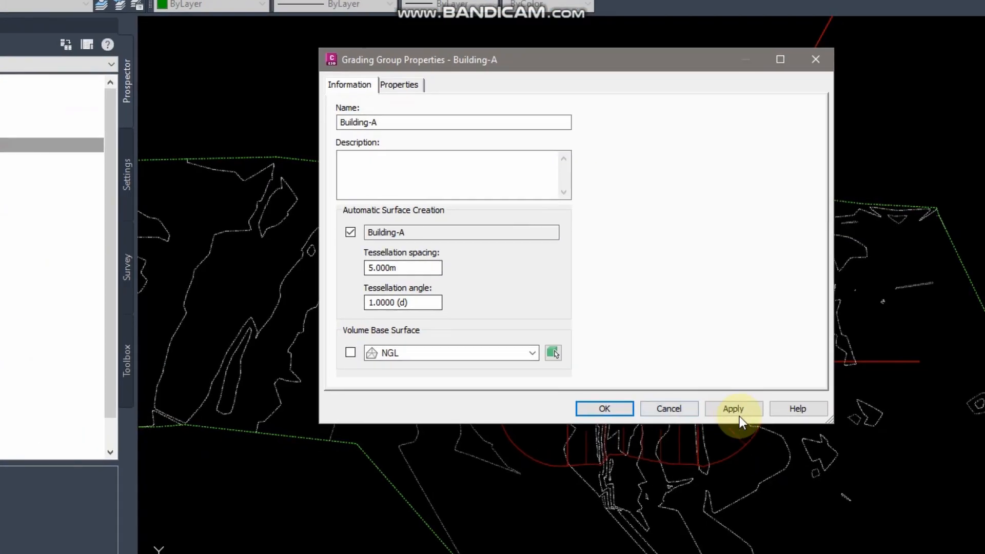
left_click(899, 453)
left_click(750, 447)
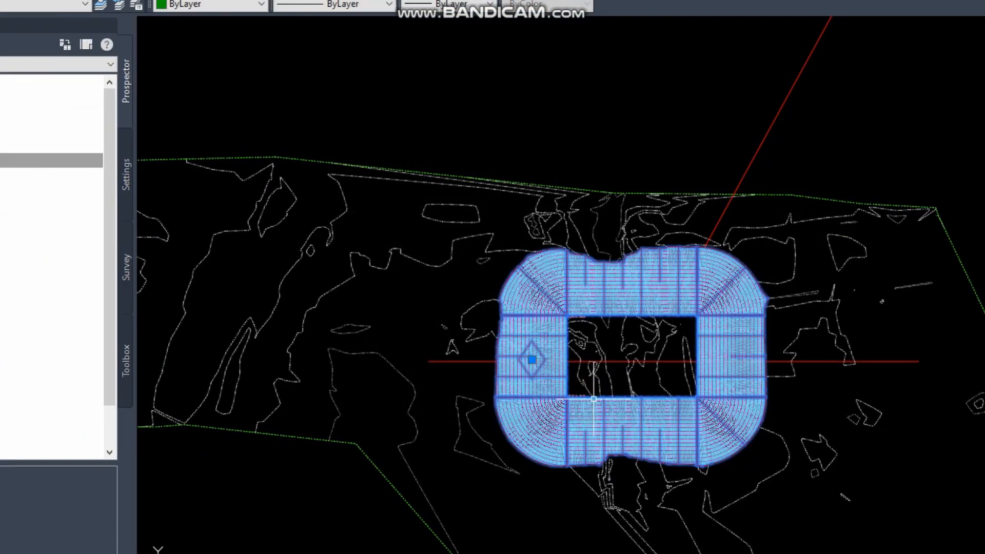
Examine the new Building-A surface's contours around the pad and its entry in the surfaces list.
scroll(667, 359, "up", 4)
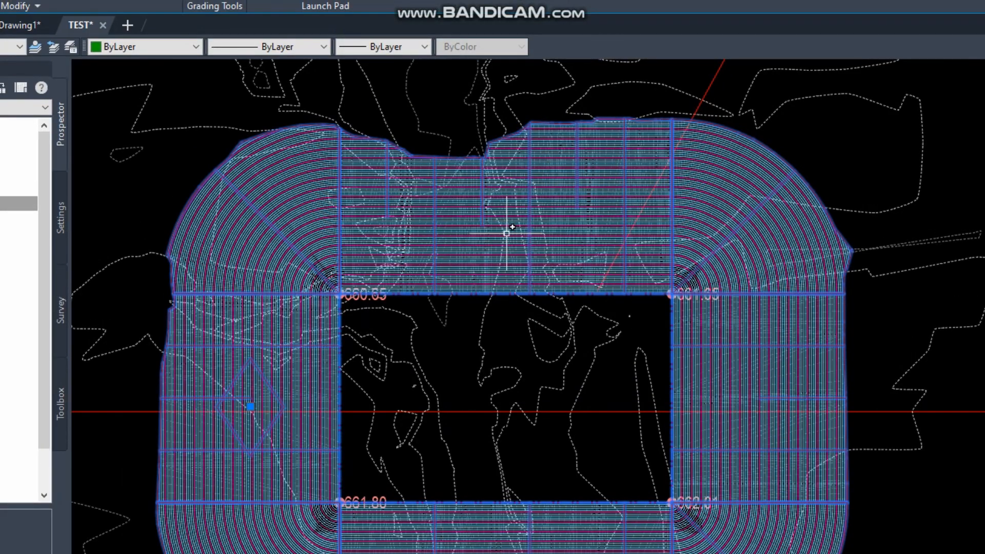
left_click(92, 193)
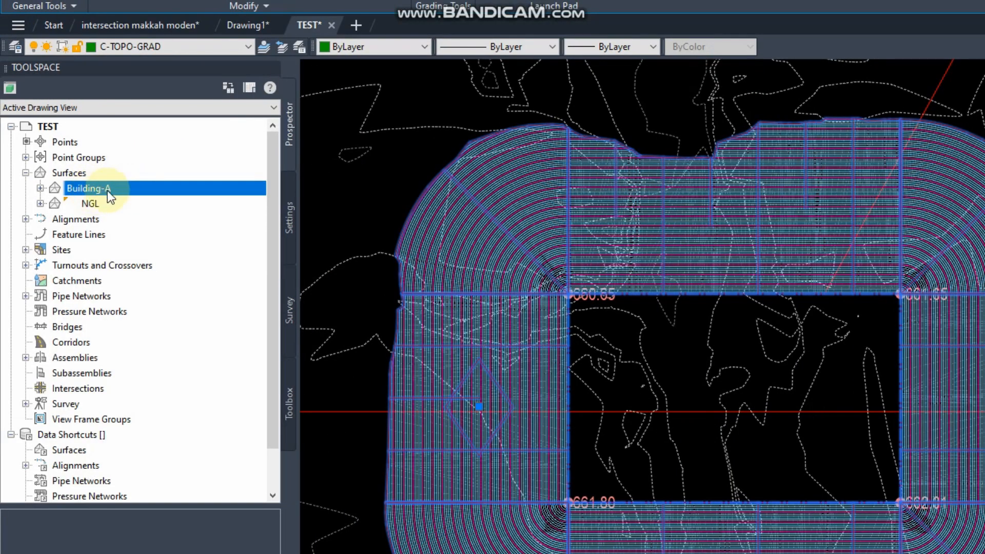
scroll(536, 259, "down", 2)
scroll(536, 260, "down", 4)
key("Escape")
scroll(658, 342, "down", 4)
middle_click_drag(663, 326, 693, 388)
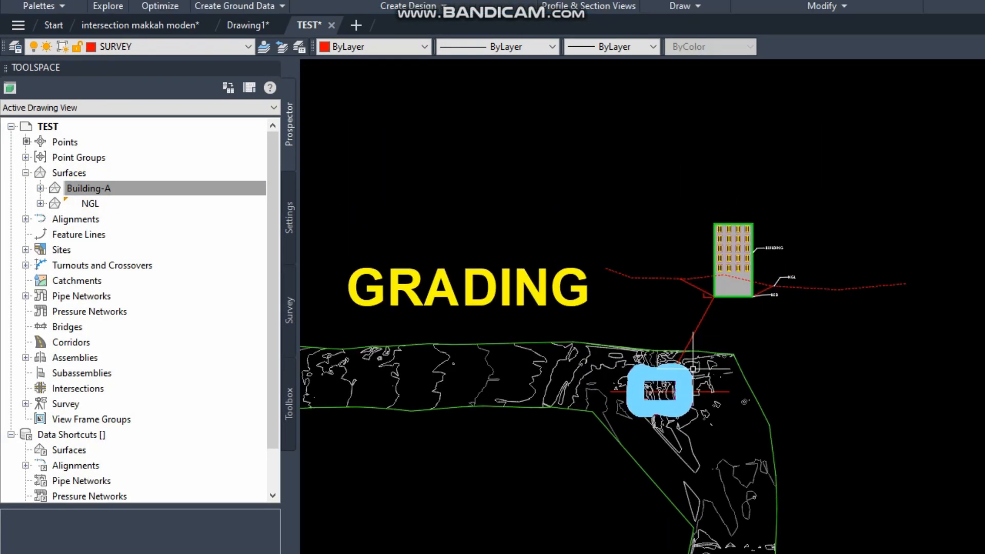
Start a quick profile along the horizontal section line through the pad, assigning KATR_Design Profile Style to the Building-A surface.
scroll(695, 385, "up", 4)
left_click(716, 399)
left_click(719, 392)
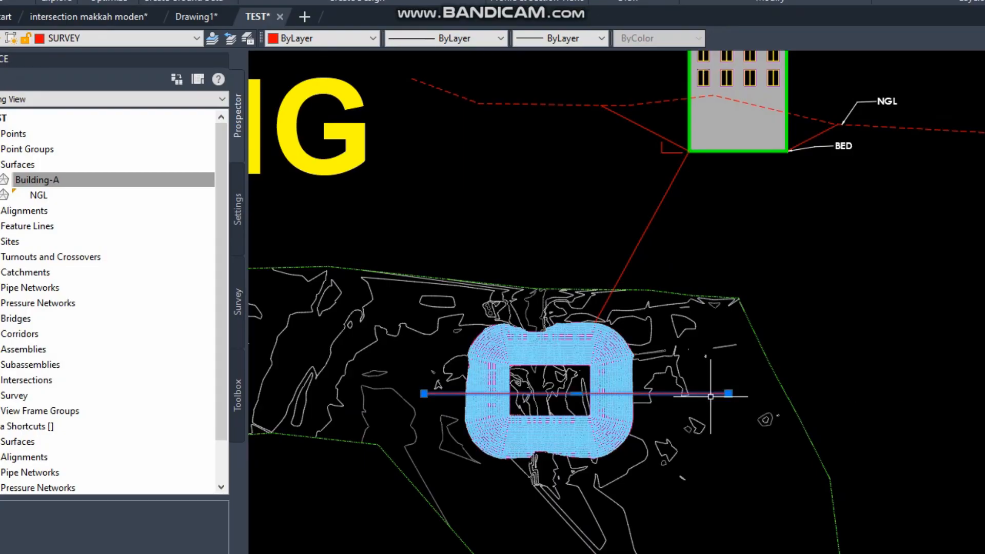
right_click(721, 399)
left_click(769, 553)
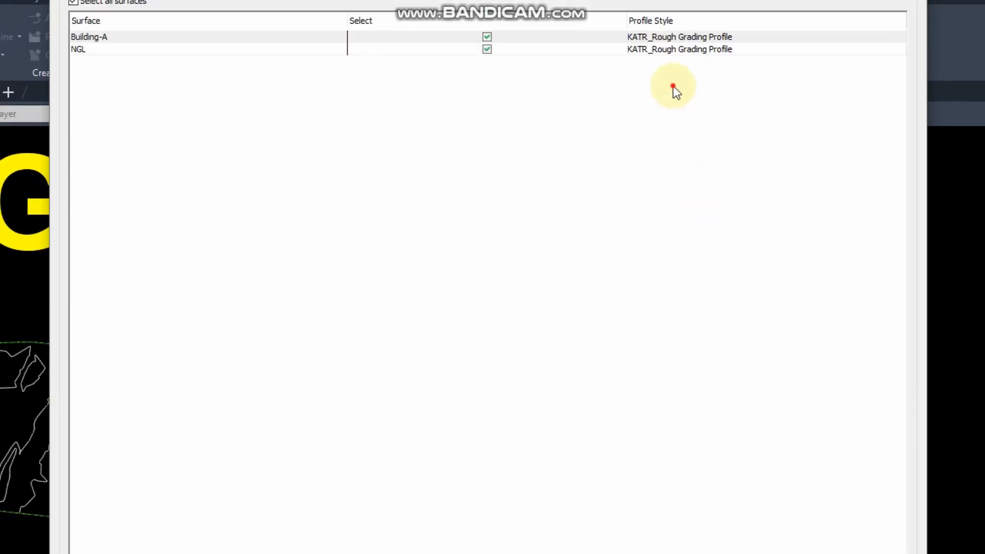
left_click(675, 86)
left_click(256, 140)
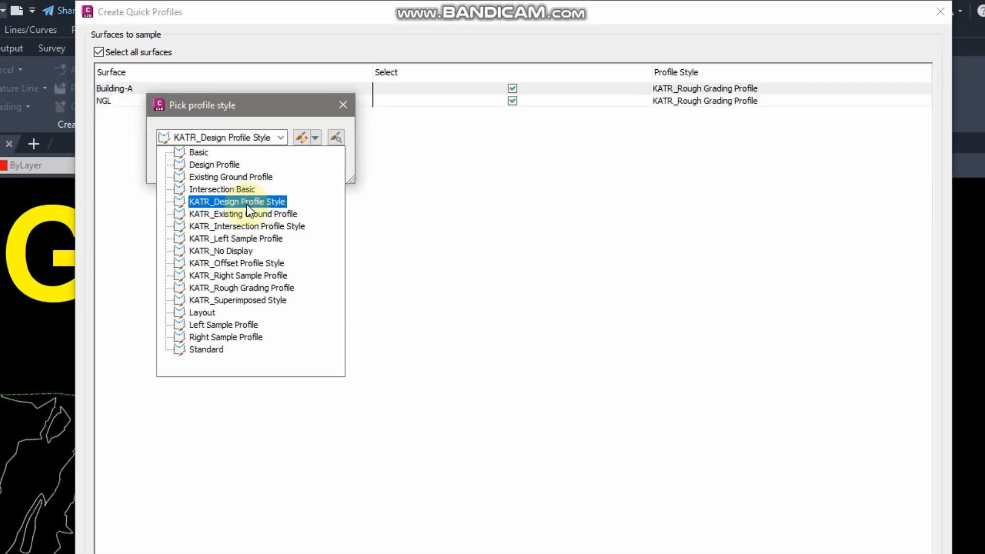
left_click(246, 201)
left_click(197, 167)
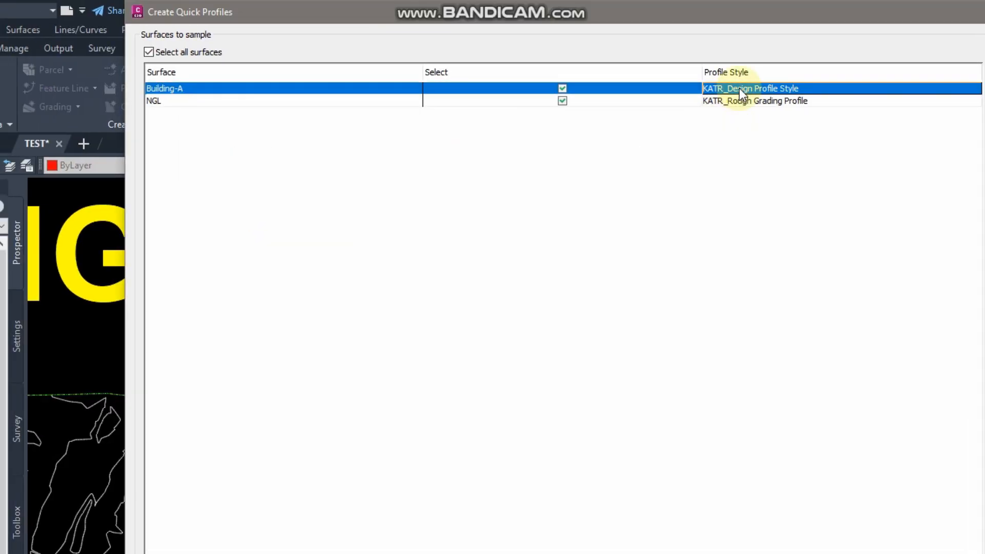
Keep KATR_Rough Grading Profile for NGL and place the quick profile view in the empty area beyond the building sketch.
left_click(722, 101)
left_click(744, 101)
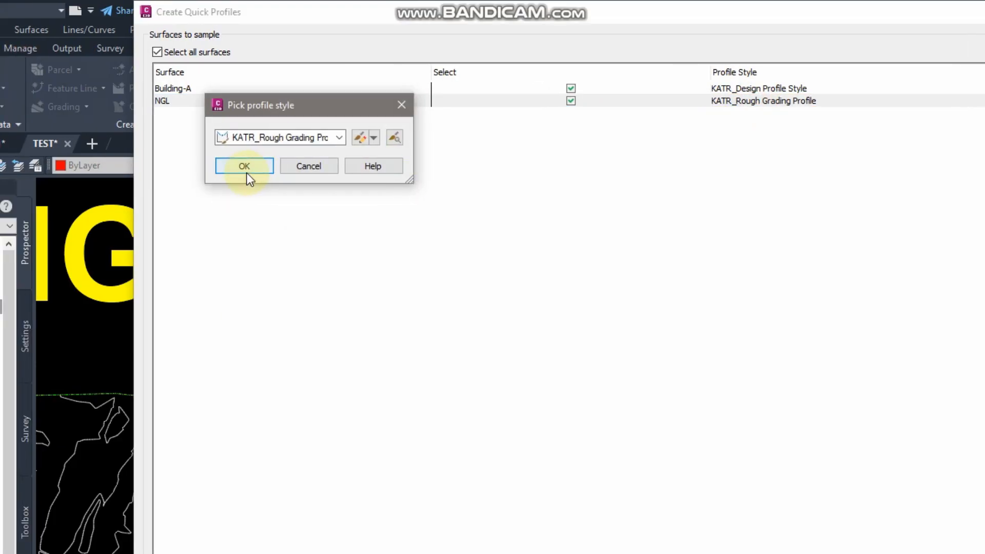
left_click(238, 169)
left_click(684, 497)
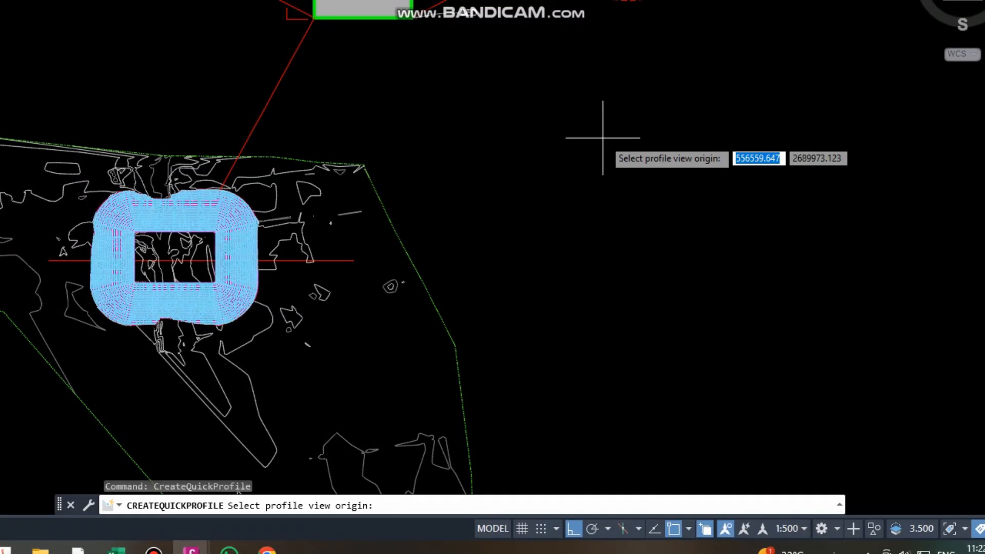
middle_click_drag(622, 182, 416, 128)
left_click(437, 176)
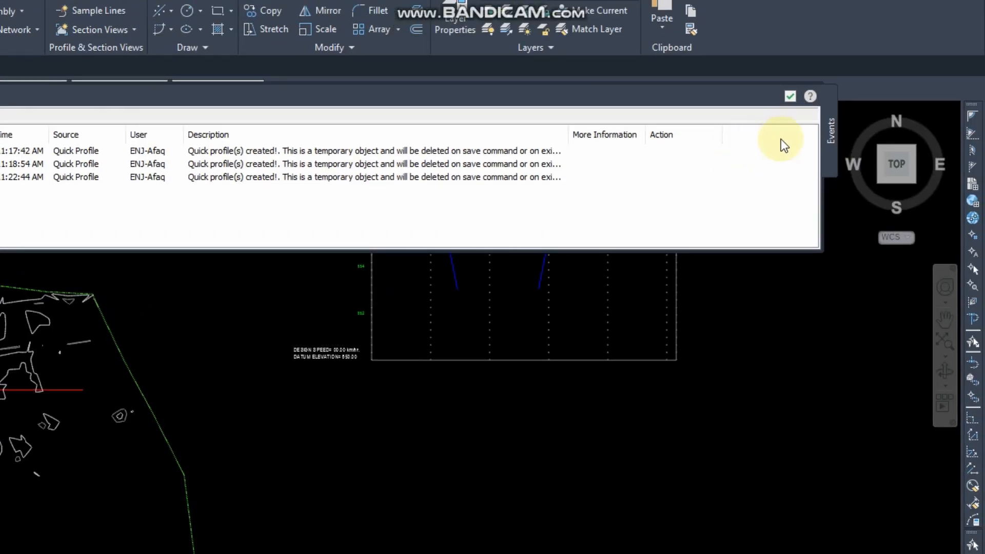
left_click(790, 96)
Examine the profile view, comparing the Building-A cut slopes with the NGL line and the building sketch.
middle_click_drag(545, 231, 483, 389)
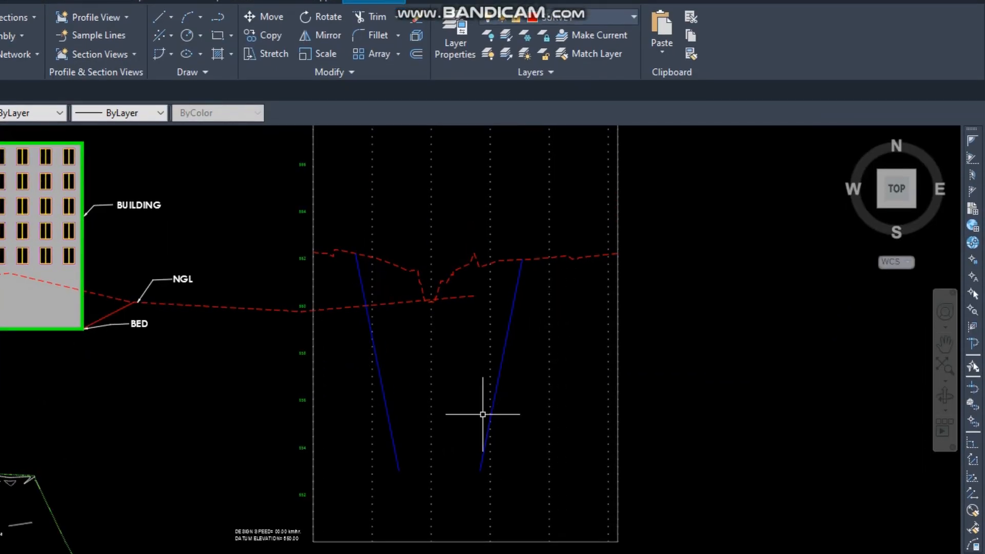
scroll(476, 304, "up", 2)
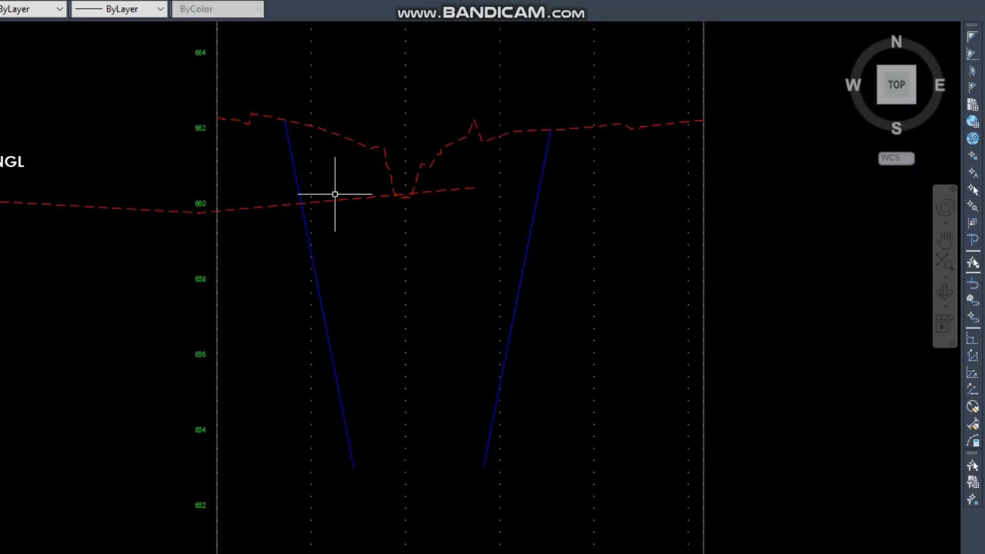
scroll(445, 265, "down", 2)
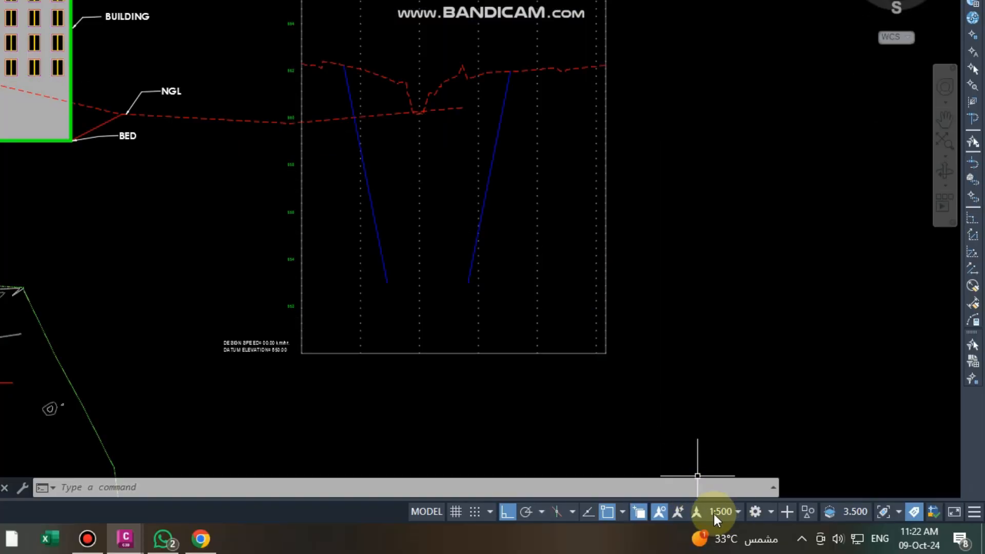
scroll(522, 273, "down", 2)
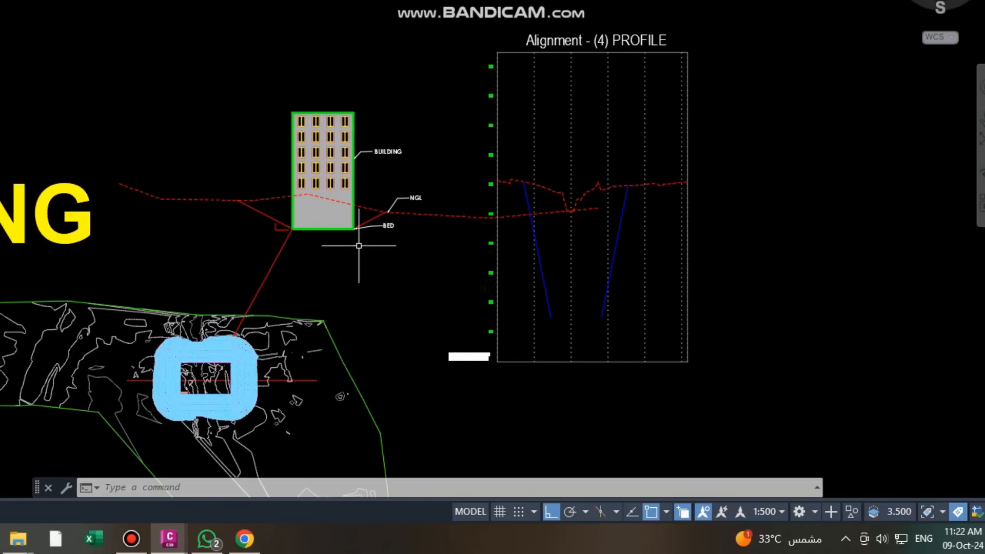
scroll(569, 308, "up", 2)
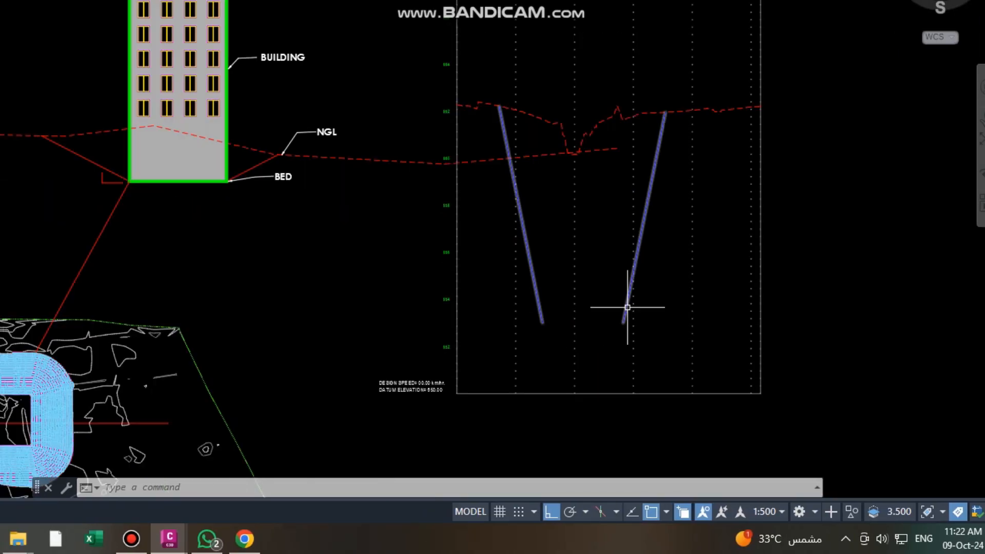
scroll(556, 316, "up", 2)
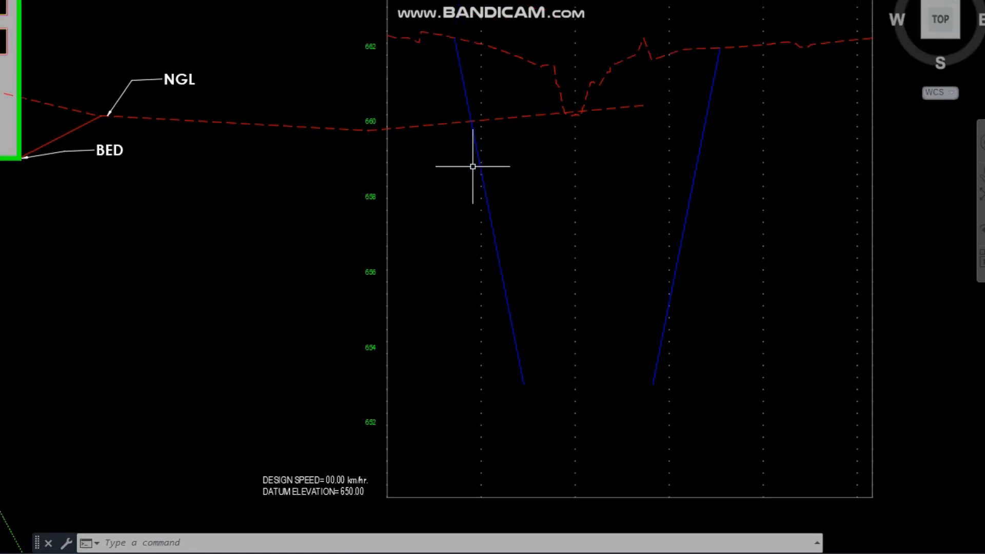
scroll(549, 276, "down", 2)
middle_click_drag(241, 351, 417, 289)
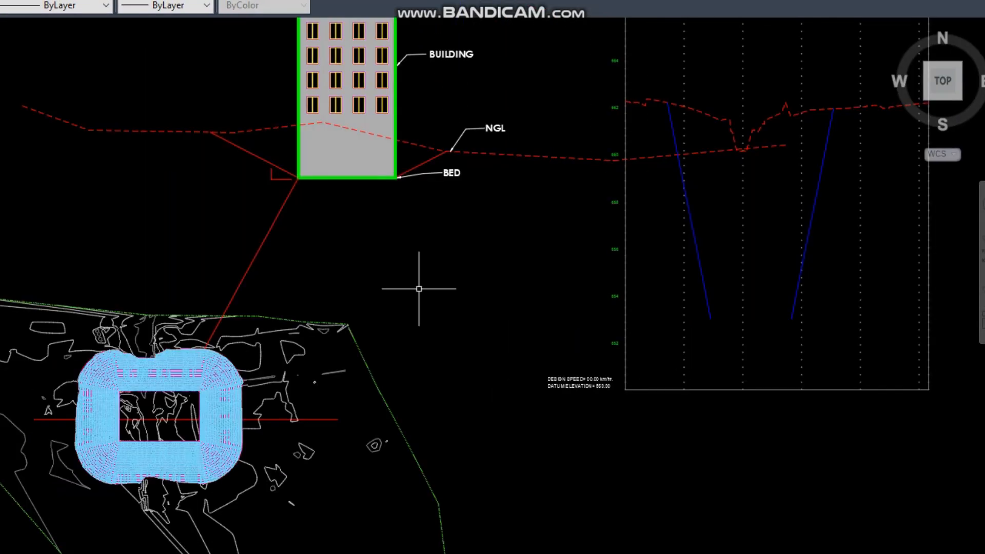
Edit the pad grading's cut and fill in slope format, entering a fill slope of 3:1.
left_click(214, 381)
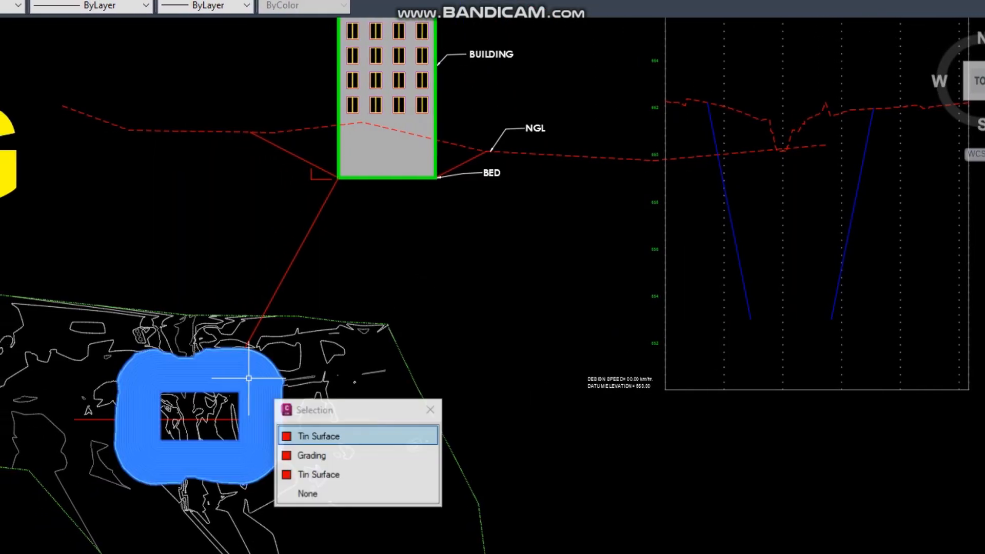
left_click(339, 426)
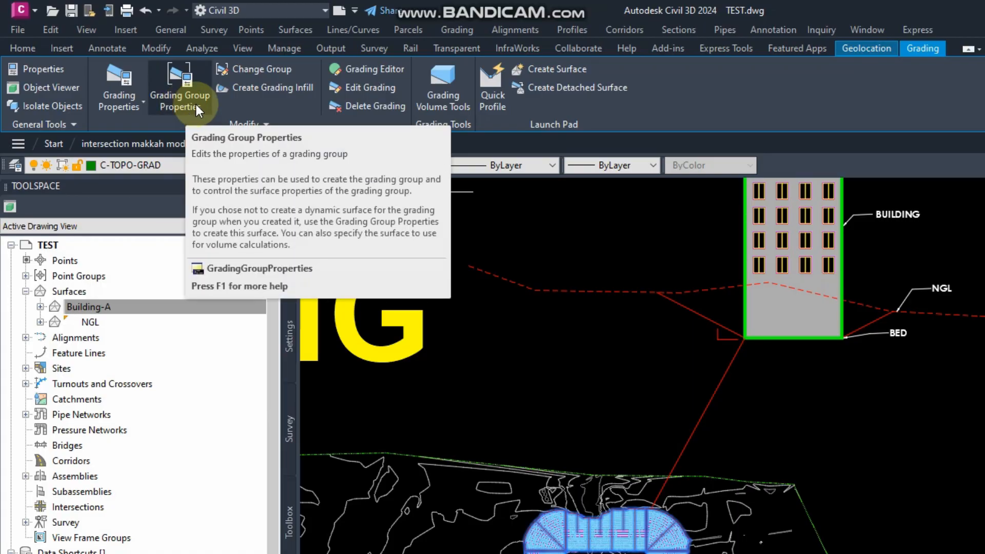
left_click(363, 88)
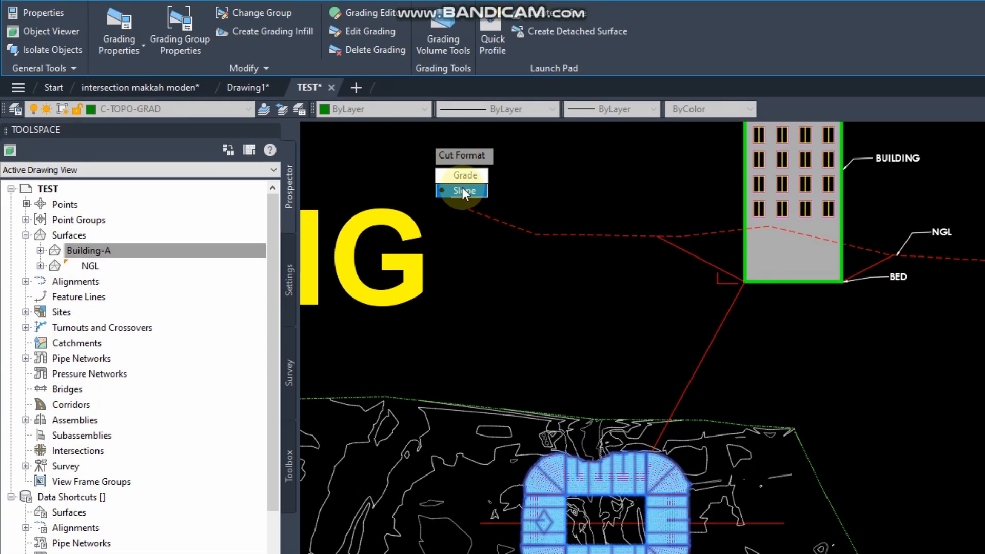
left_click(463, 190)
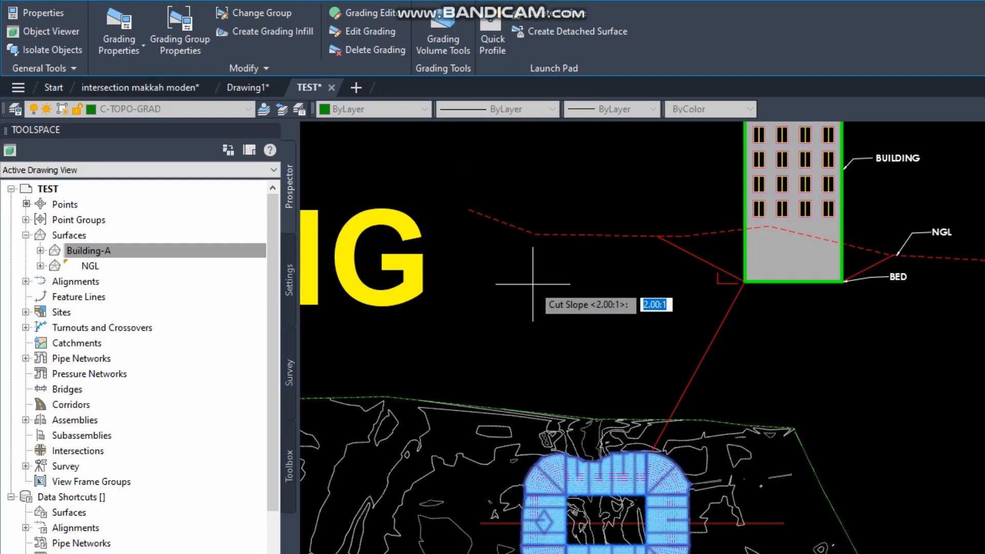
key("Return")
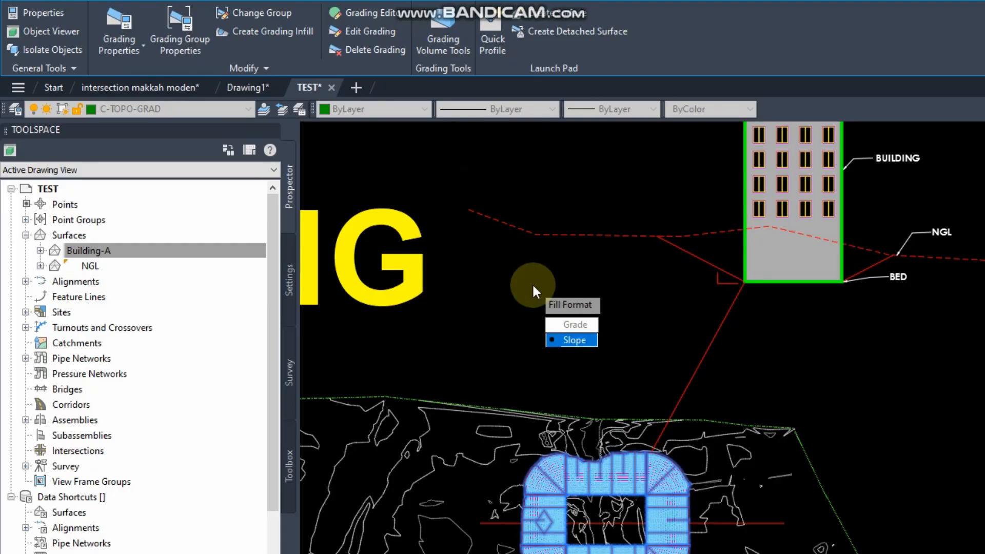
key("Return")
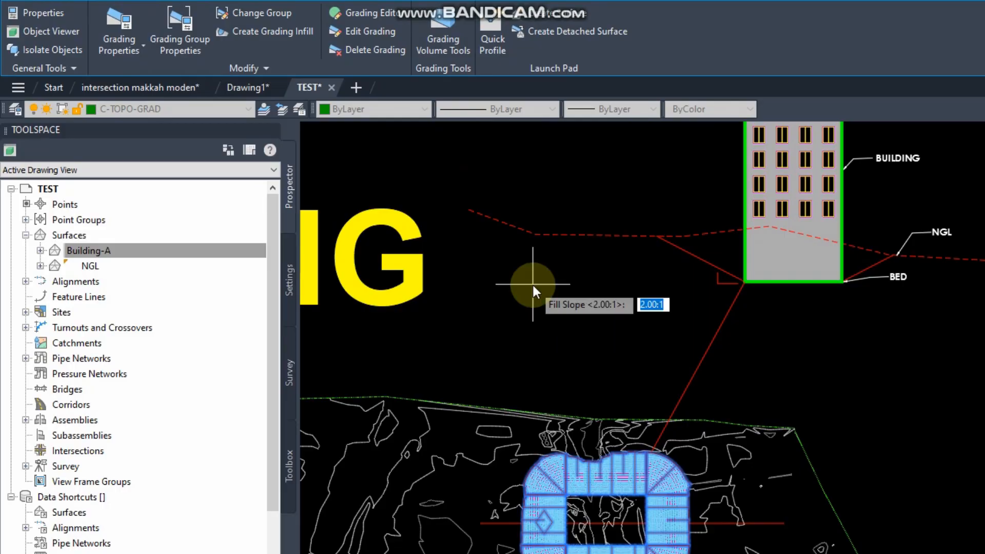
type("3")
key("Return")
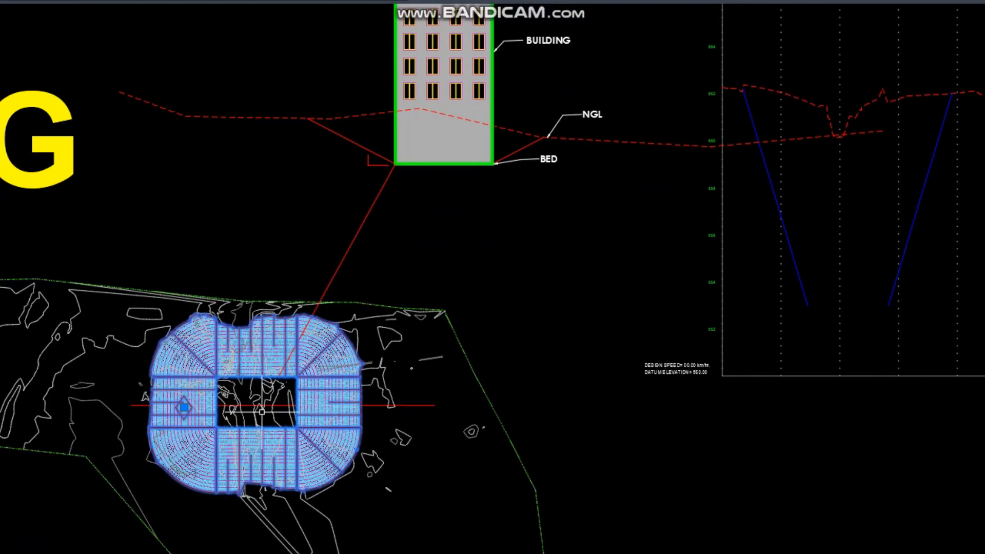
key("Escape")
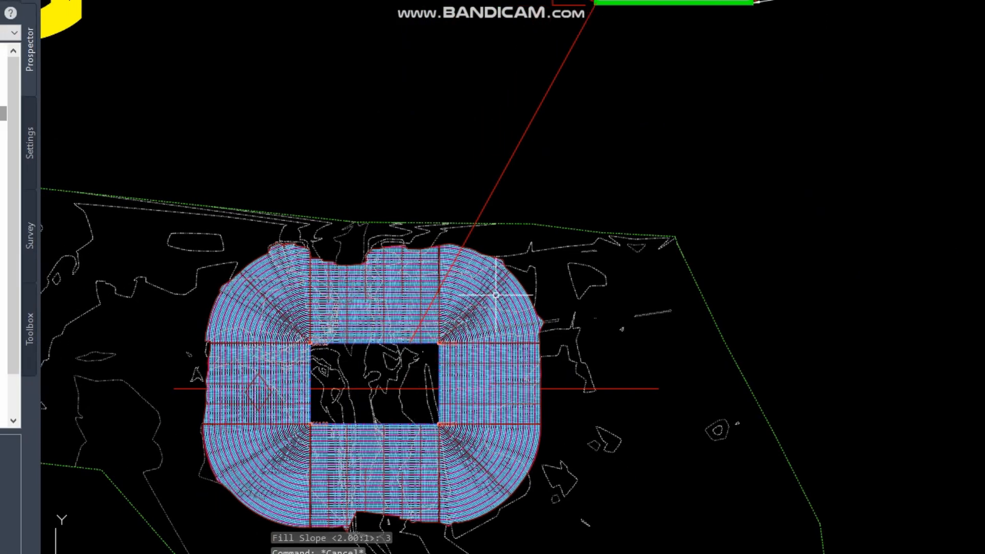
Try to open the grading volume tools for the pad's grading.
scroll(441, 321, "down", 4)
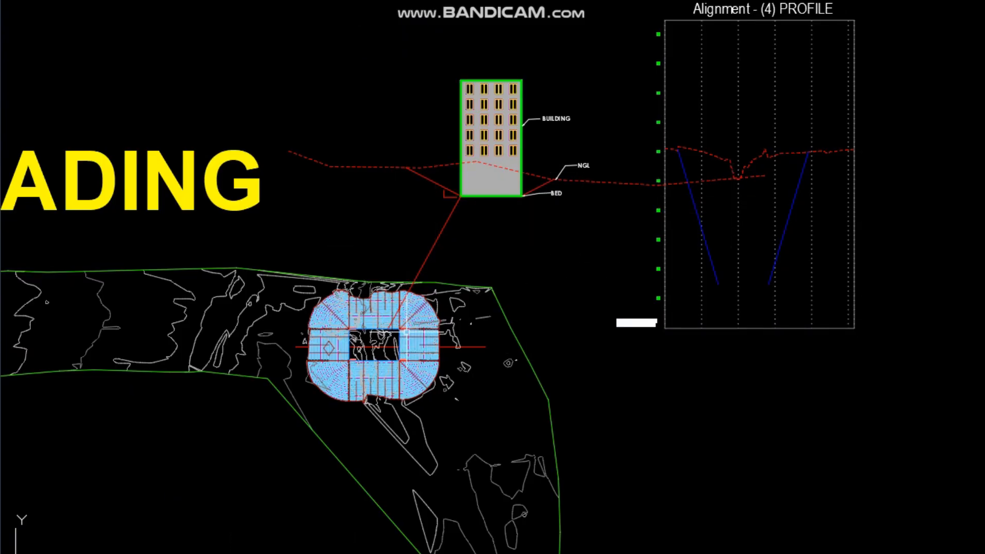
scroll(407, 337, "up", 2)
left_click(418, 304)
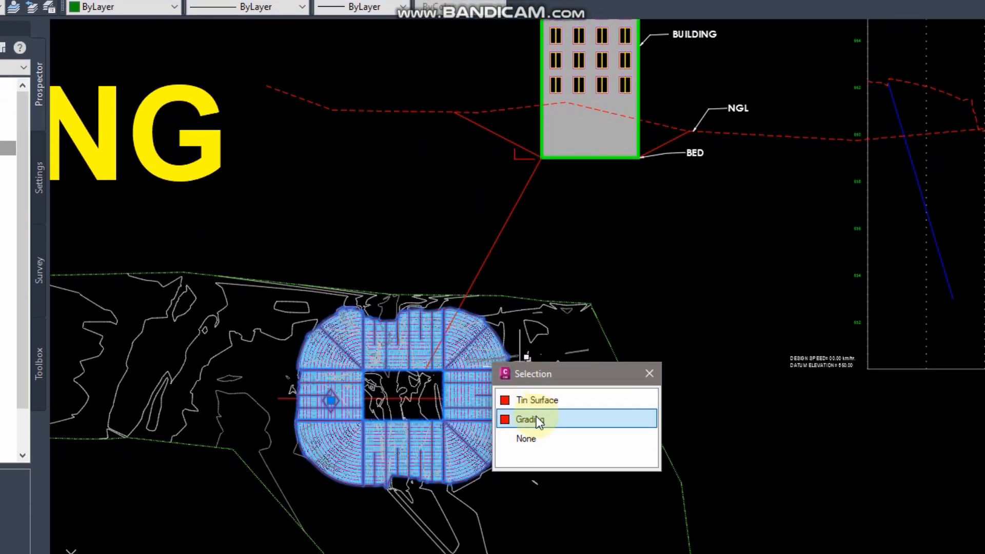
left_click(533, 507)
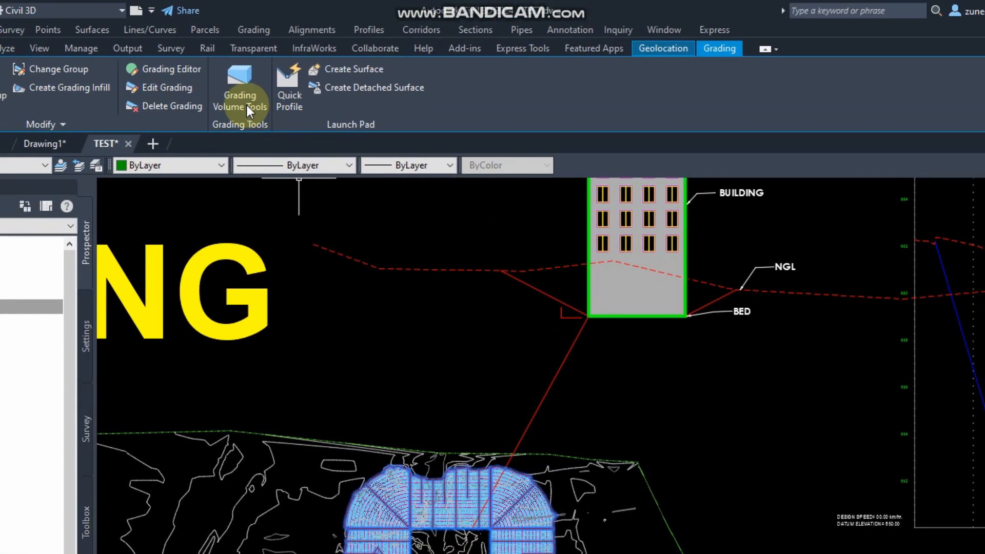
left_click(247, 102)
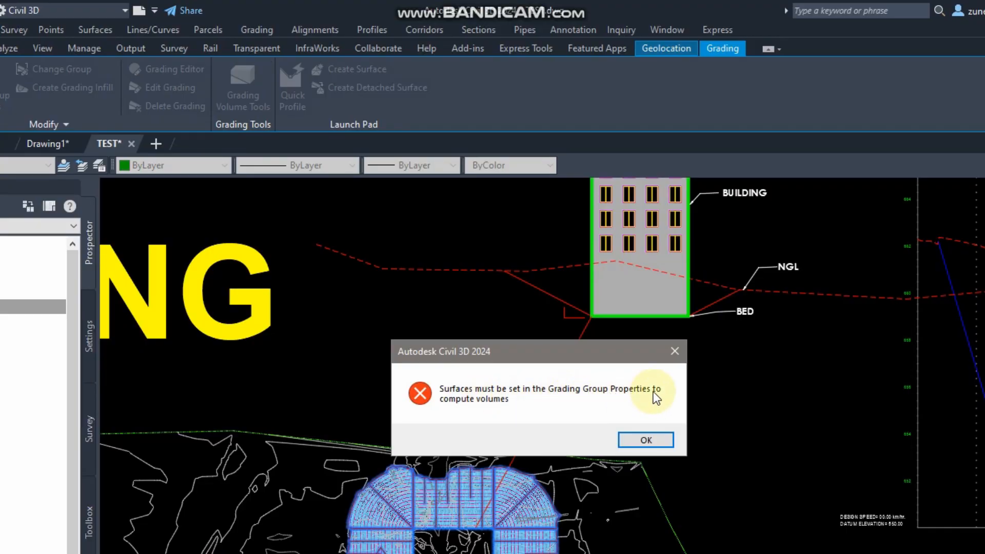
left_click(646, 440)
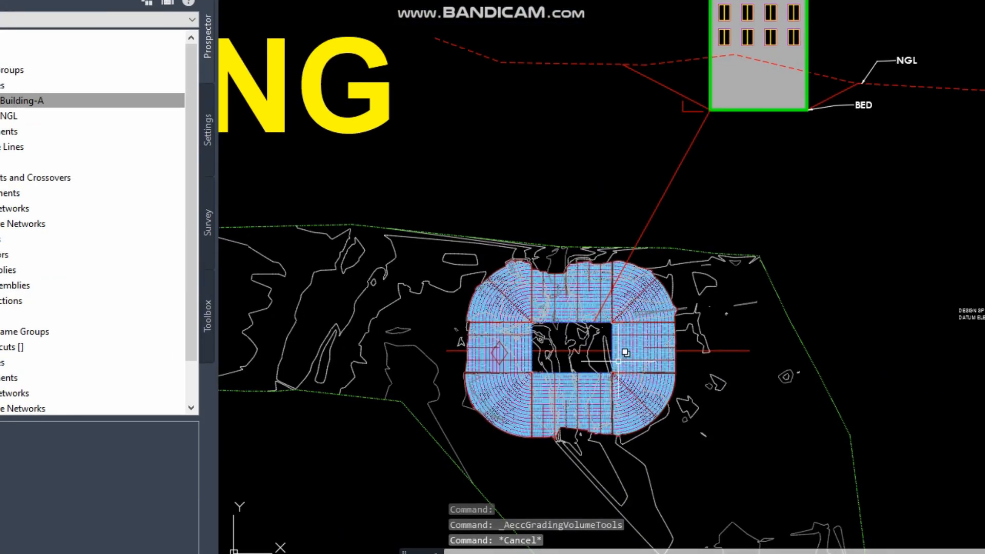
left_click(538, 416)
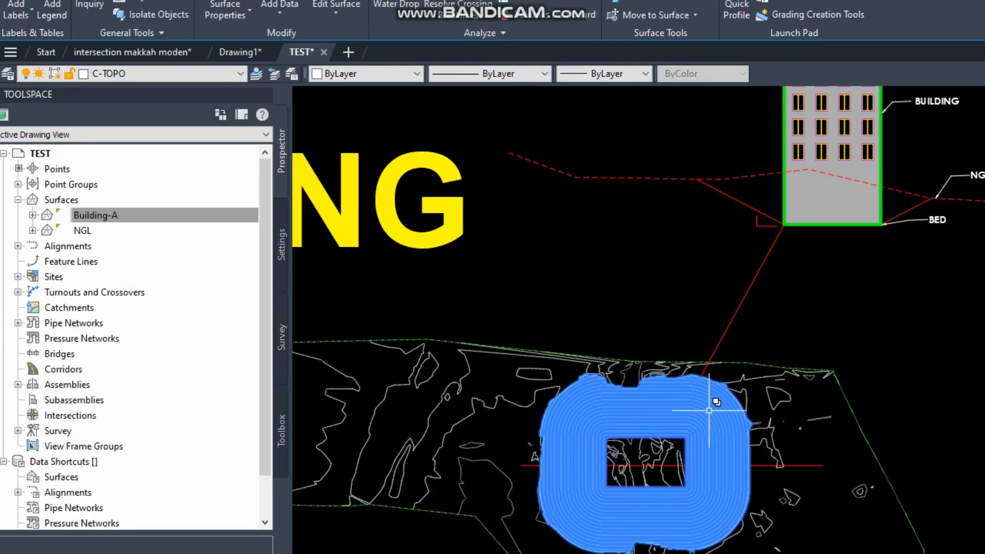
key("Escape")
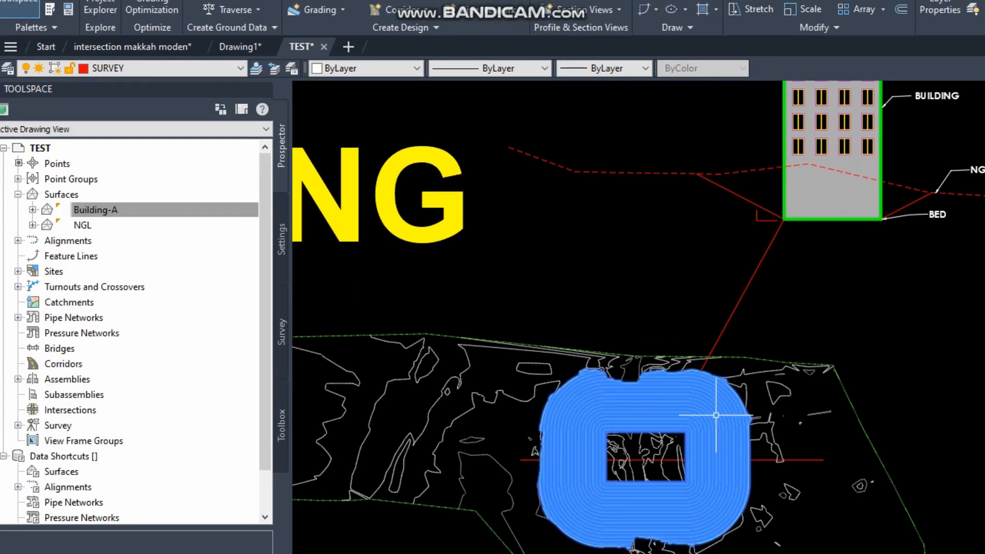
left_click(716, 415)
right_click(716, 414)
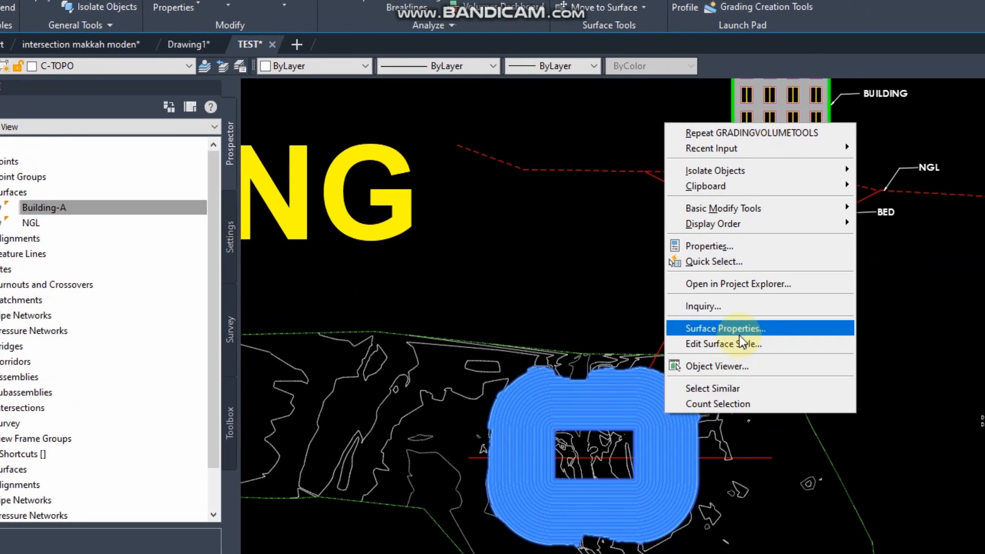
key("Escape")
scroll(651, 445, "up", 8)
key("Escape")
Set the Building-A surface's style to _No Display in its surface properties.
left_click(114, 226)
right_click(114, 228)
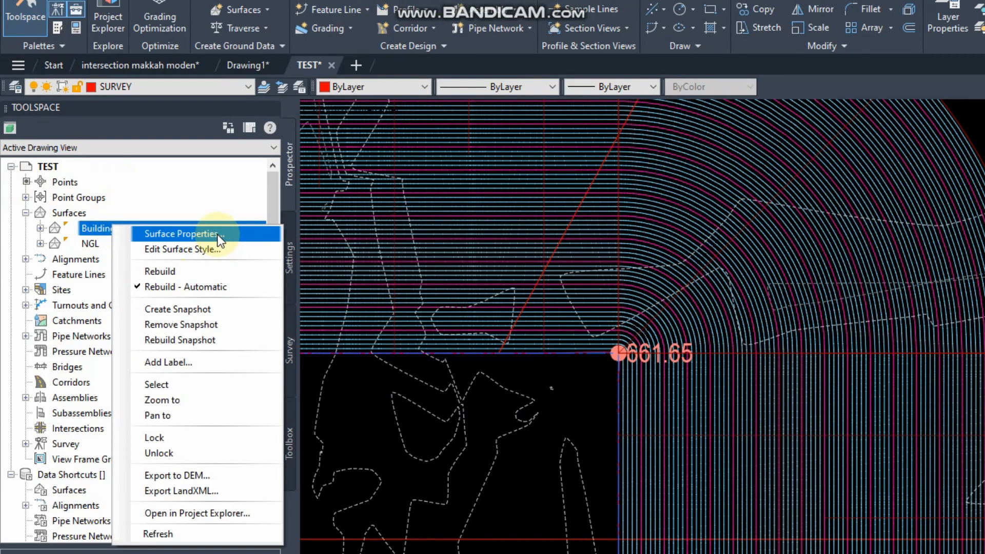
left_click(218, 235)
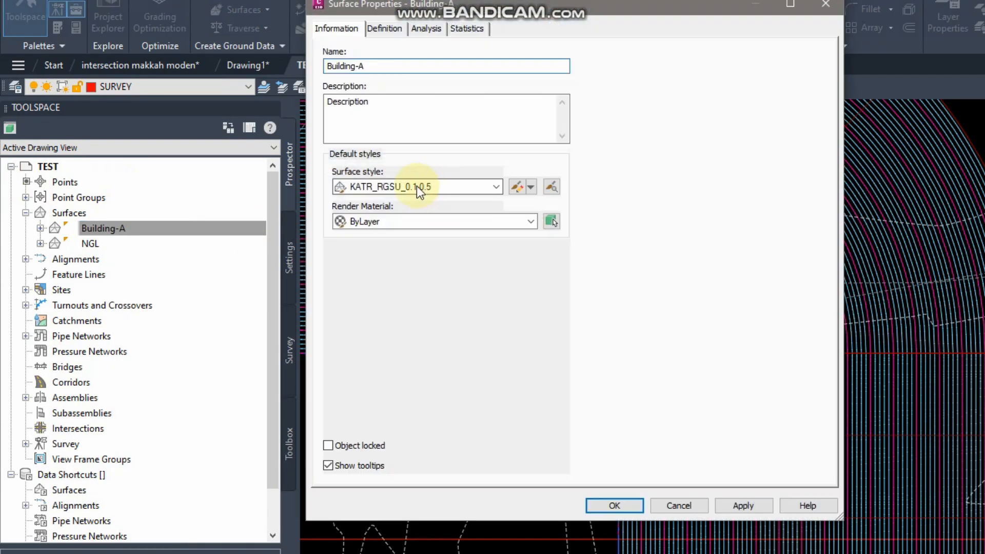
left_click(419, 189)
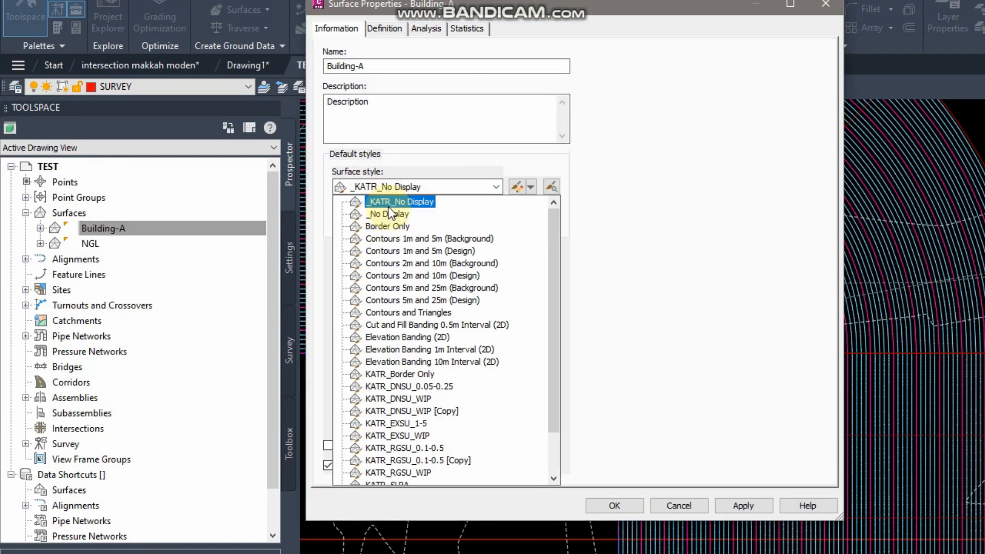
left_click(389, 210)
left_click(744, 506)
left_click(614, 505)
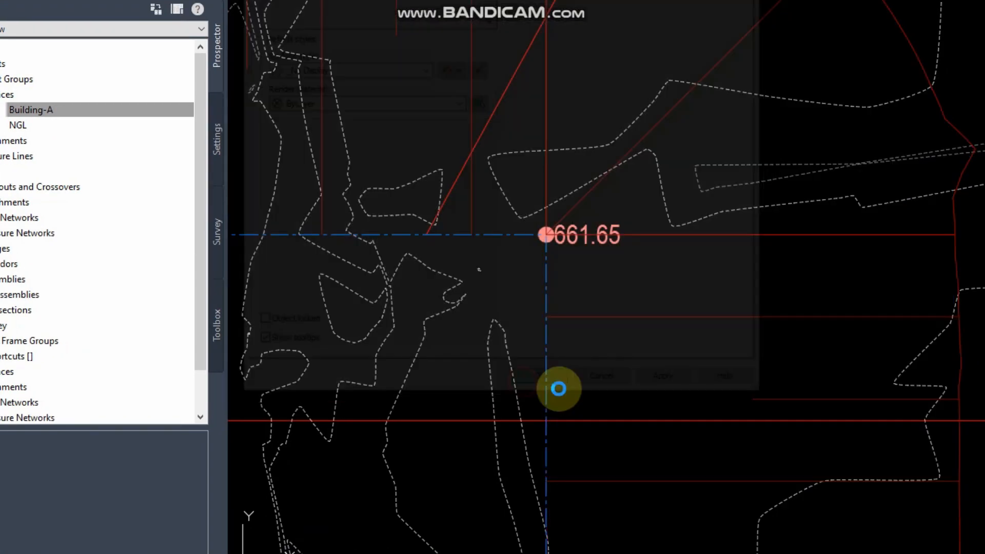
Enable the volume base surface for the Building-A grading group with NGL as the surface, and apply the group properties.
left_click(722, 234)
left_click(174, 99)
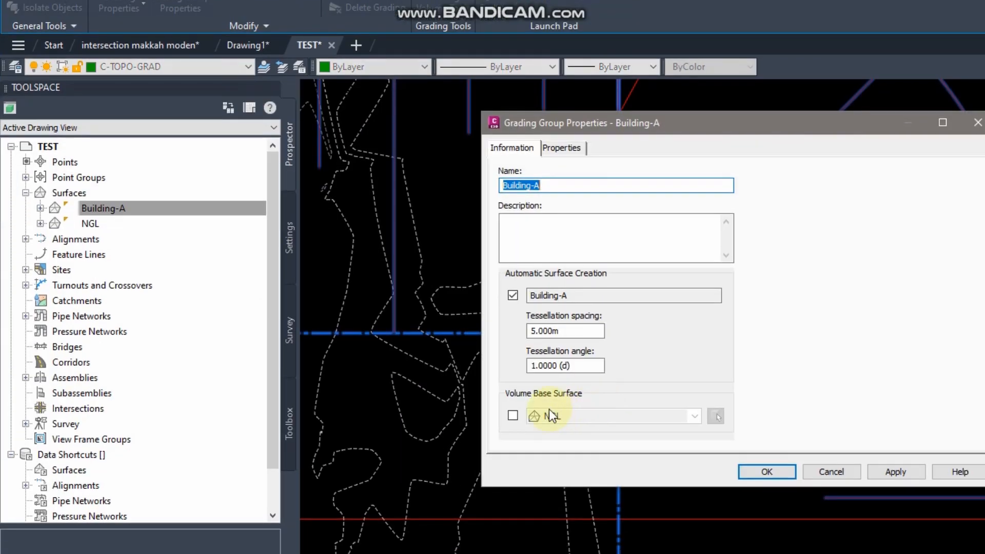
left_click(513, 416)
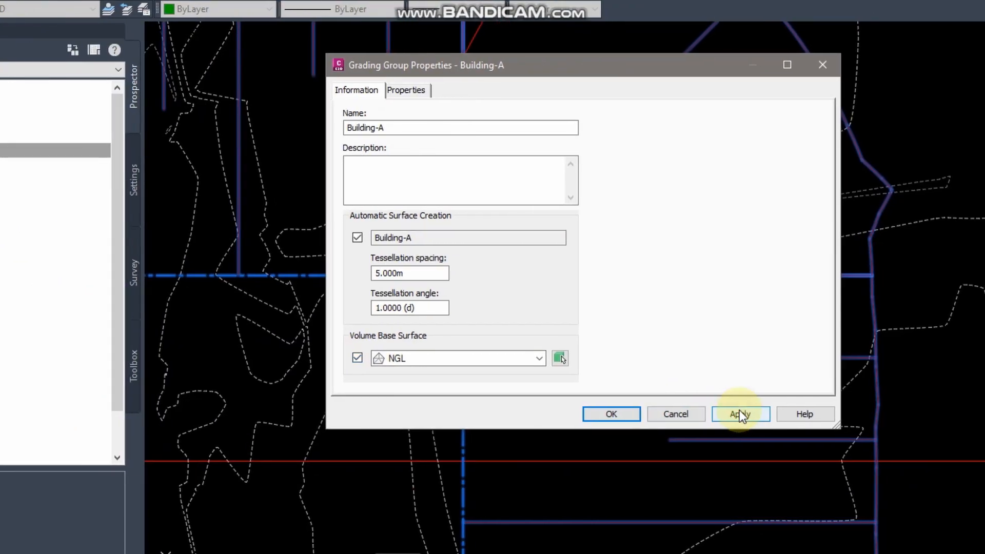
left_click(740, 412)
left_click(611, 411)
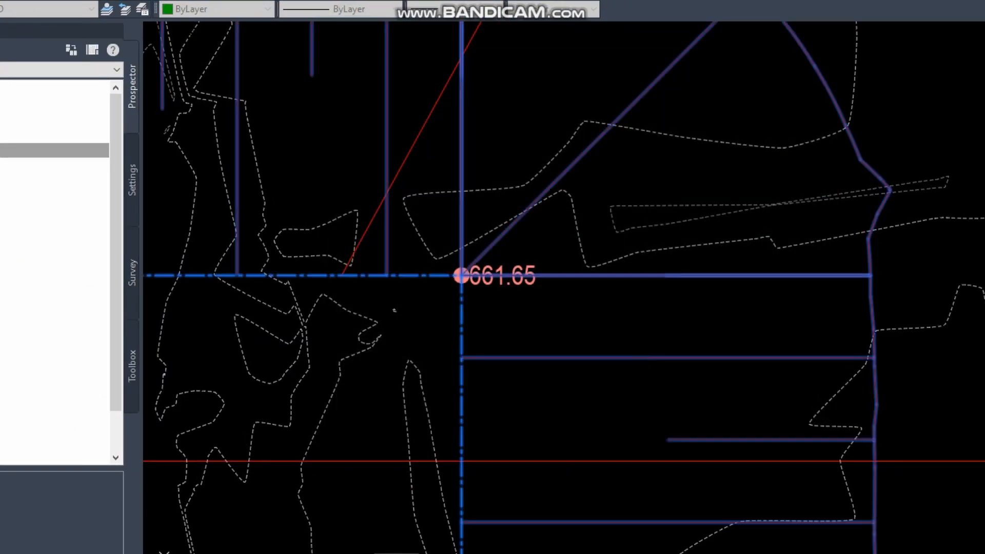
scroll(601, 346, "down", 5)
key("Escape")
Compute the cut, fill and net volumes of the Building-A pad grading with the Grading Volume Tools.
scroll(634, 297, "down", 4)
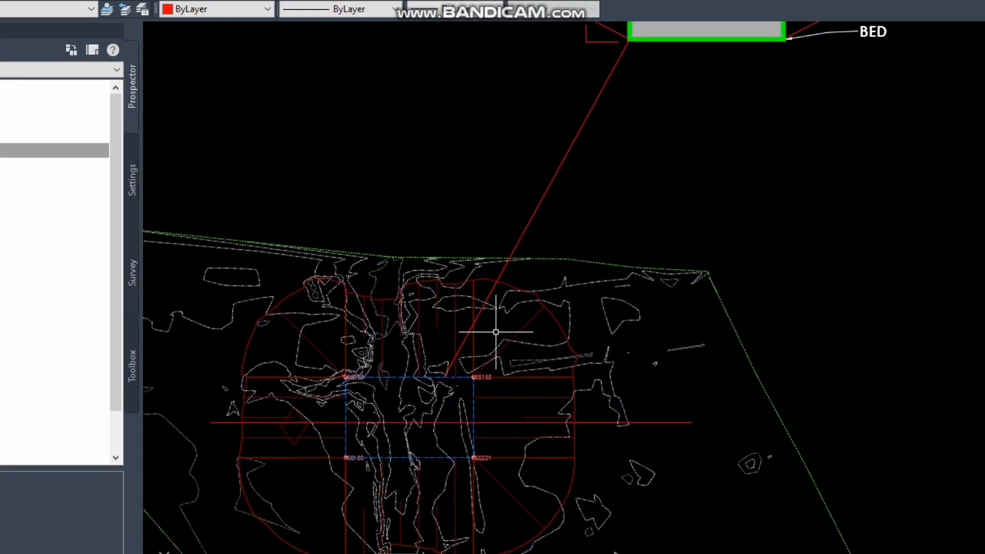
left_click(518, 327)
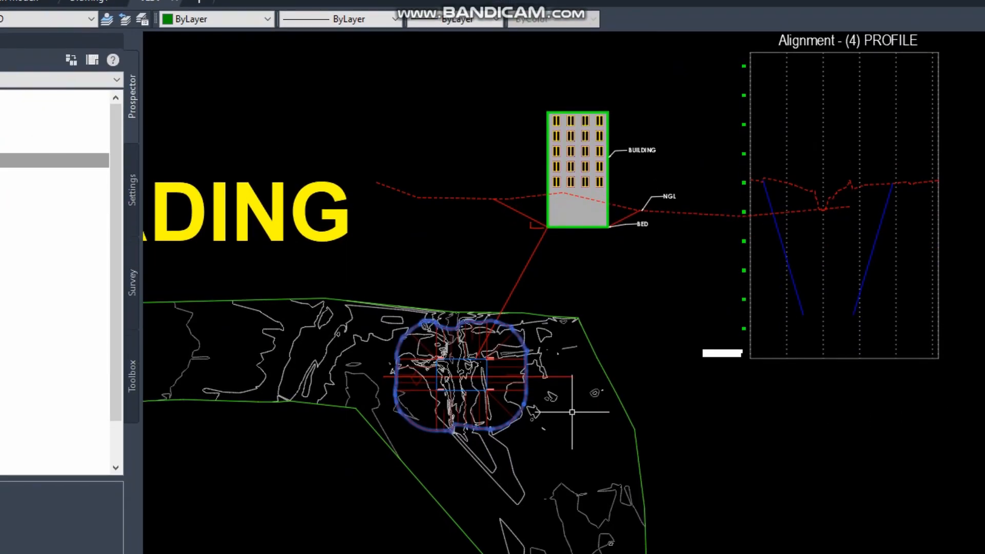
key("Escape")
scroll(500, 346, "up", 4)
left_click(500, 354)
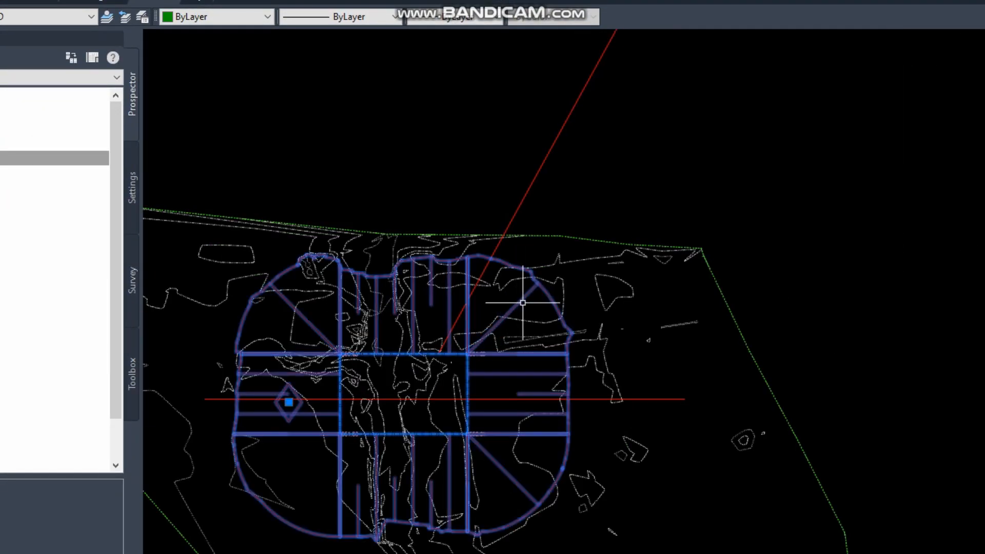
left_click(280, 100)
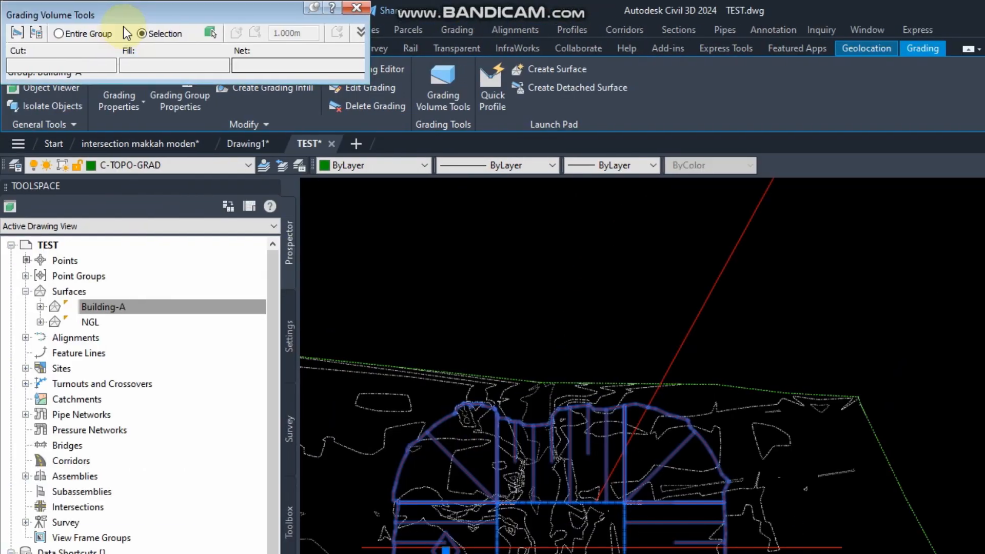
left_click_drag(174, 19, 594, 213)
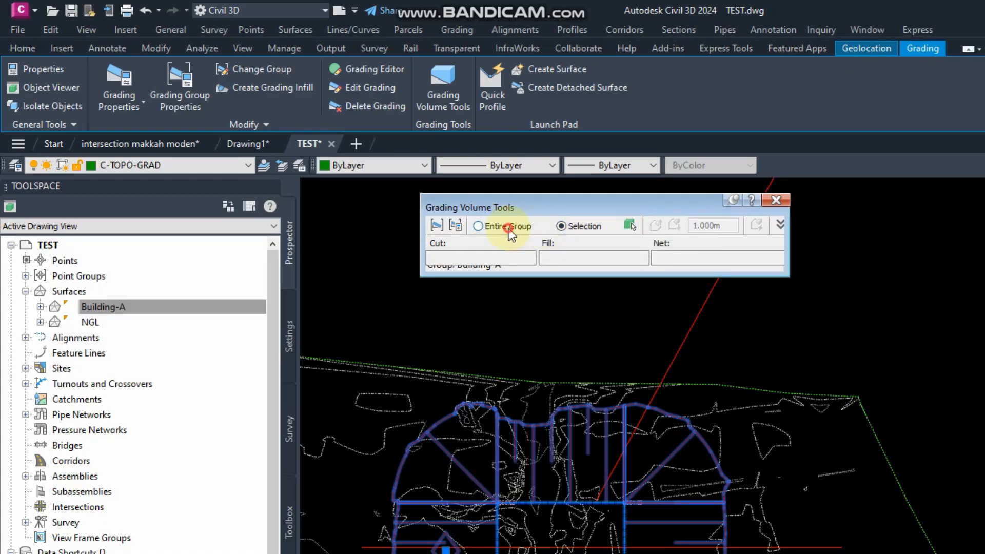
left_click(509, 229)
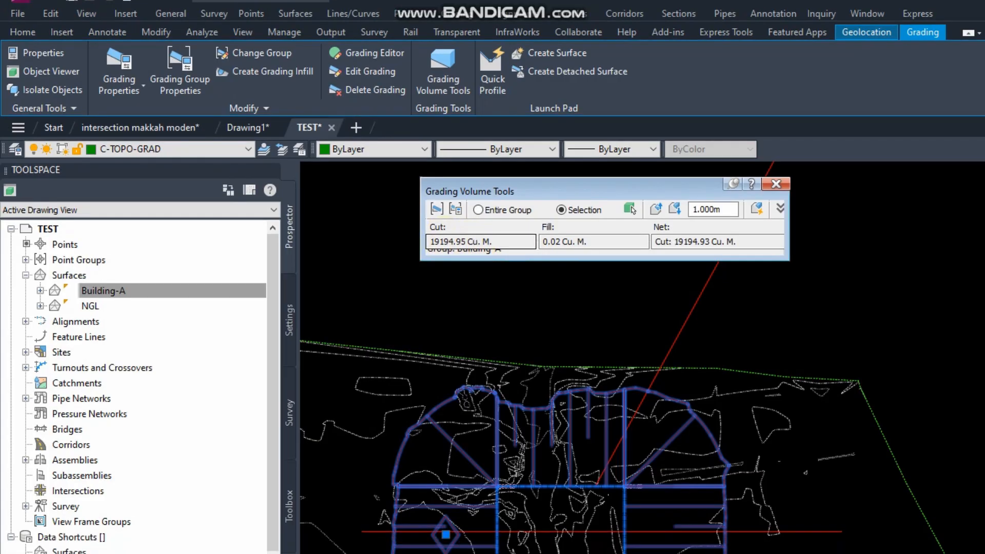
Check the pad grading's cut volume against the building sketch and the profile, and close the grading volume tools.
middle_click_drag(723, 355, 236, 415)
middle_click_drag(796, 149, 733, 385)
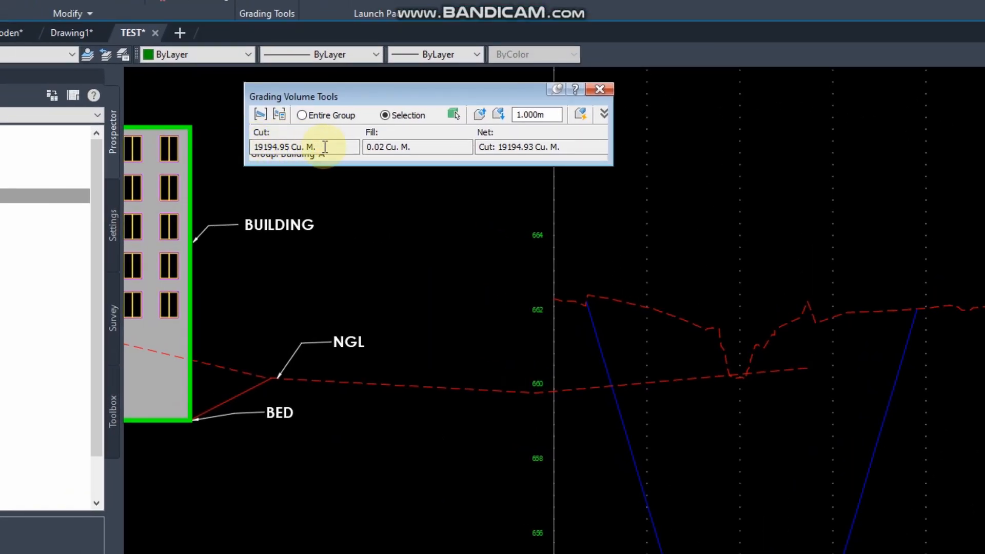
left_click_drag(328, 147, 252, 151)
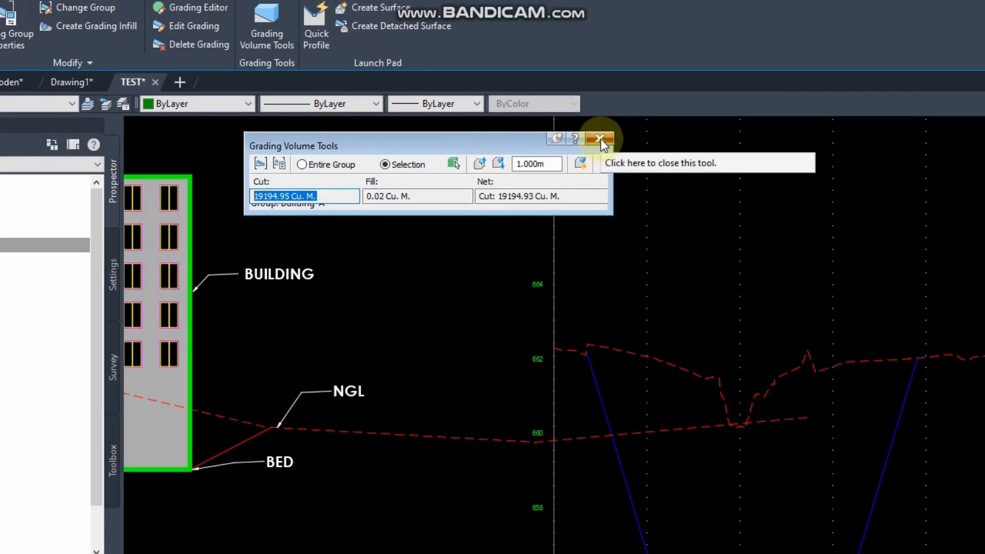
left_click(599, 139)
Start a TIN volume surface named v in the Volumes Dashboard, with NGL as its base surface.
scroll(517, 380, "down", 5)
scroll(518, 390, "up", 5)
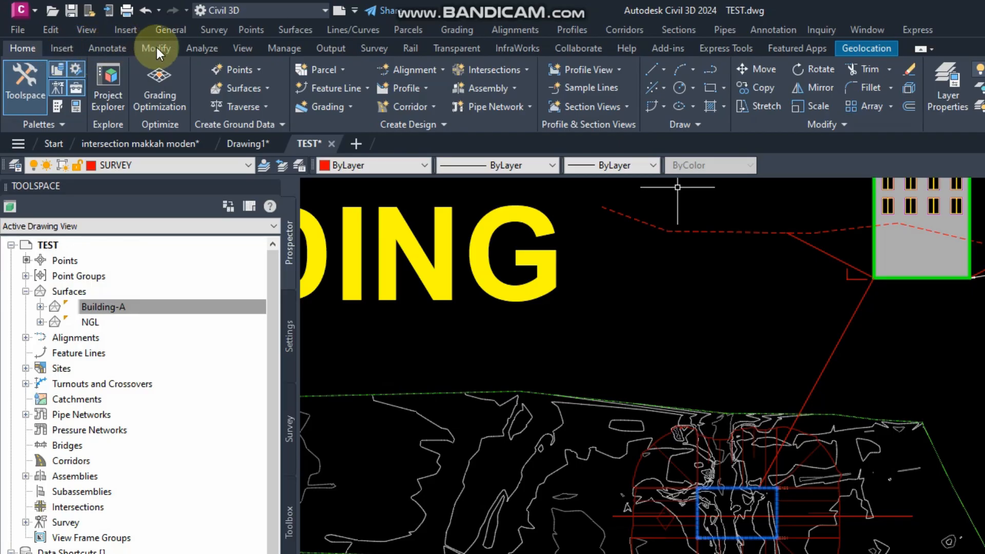
left_click(190, 48)
left_click(504, 91)
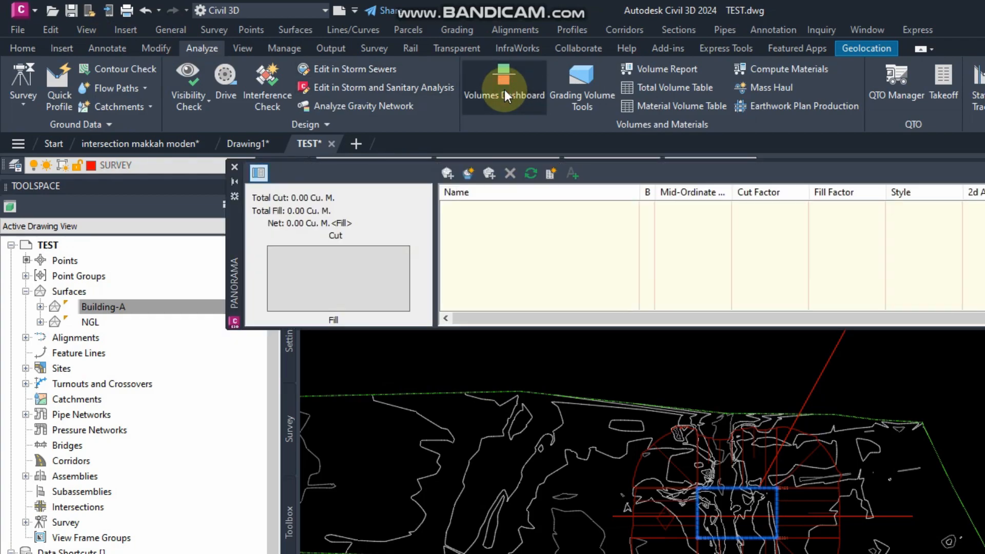
left_click(468, 175)
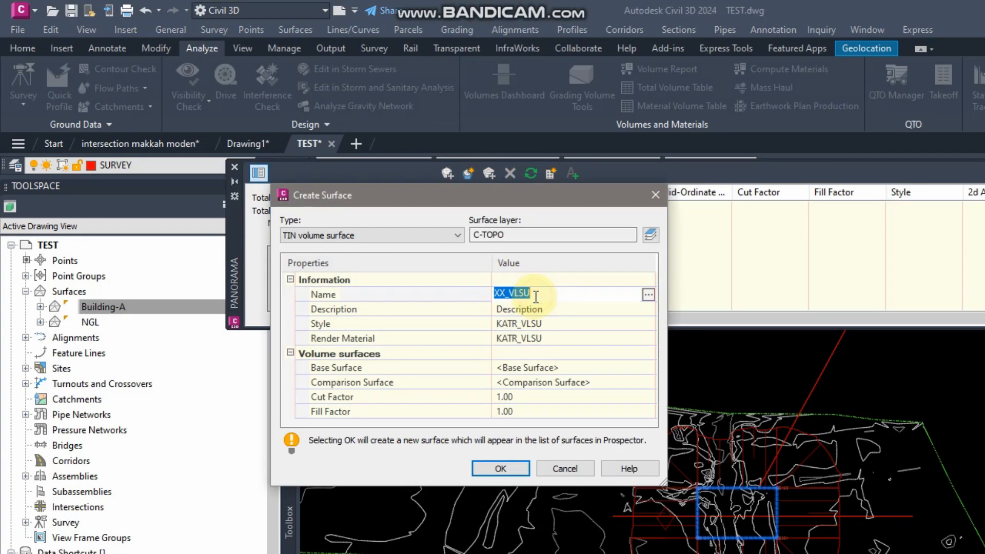
left_click(541, 370)
left_click(642, 374)
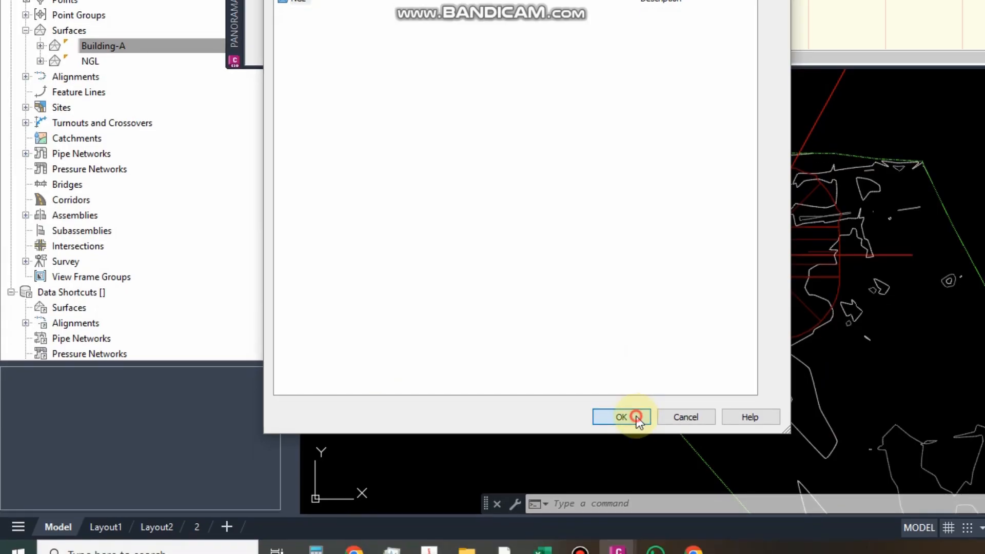
left_click(626, 414)
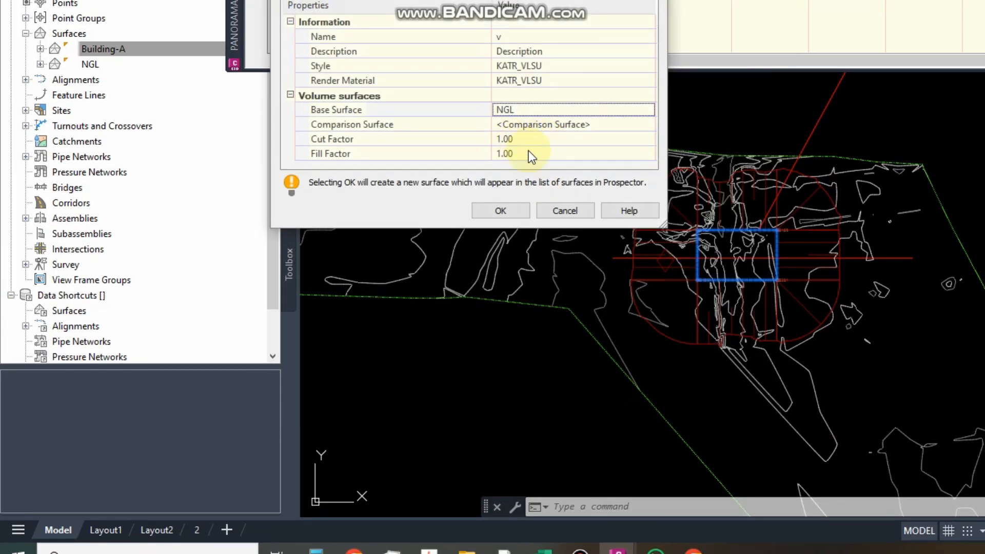
Set Building-A as the comparison surface and create the volume surface.
left_click(555, 197)
left_click(648, 195)
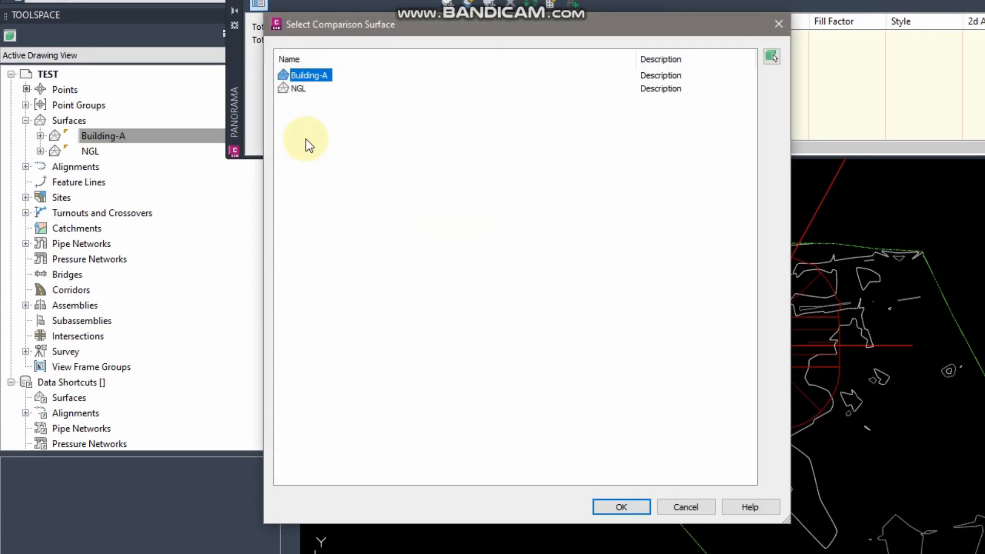
left_click(298, 71)
left_click(308, 5)
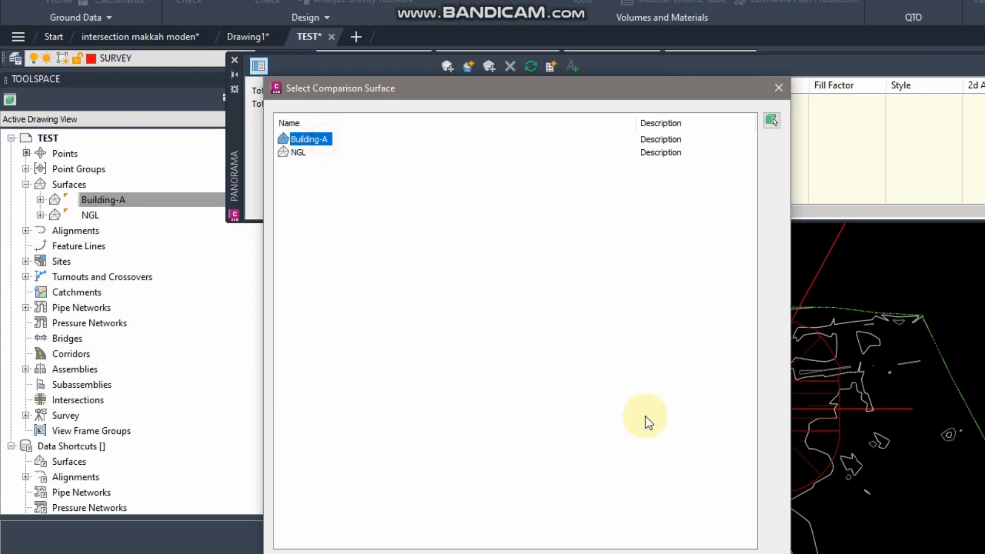
left_click(624, 436)
left_click(505, 200)
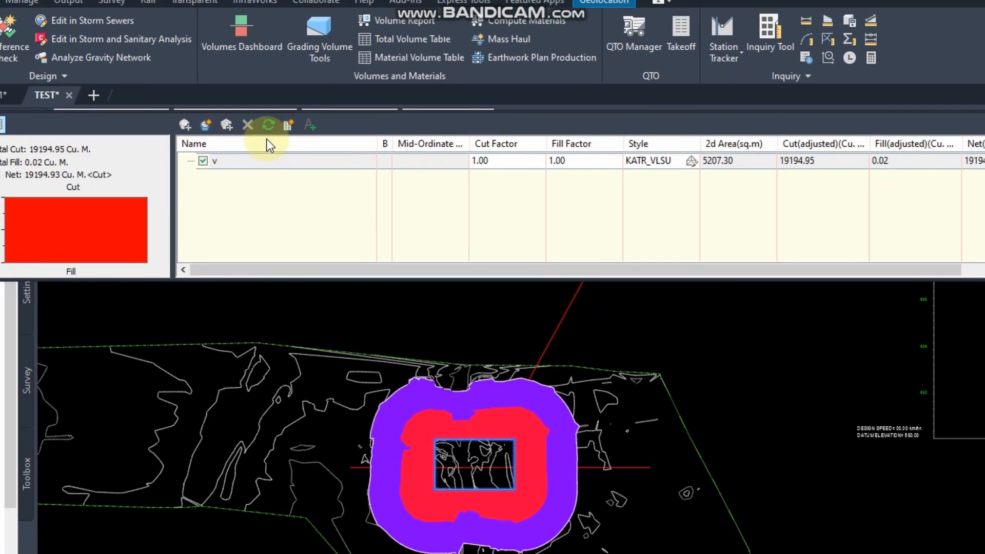
Insert the Cut/Fill Summary into the drawing in the empty area north-east of the pad, and close the Volumes Dashboard.
left_click(308, 139)
middle_click_drag(730, 496, 365, 499)
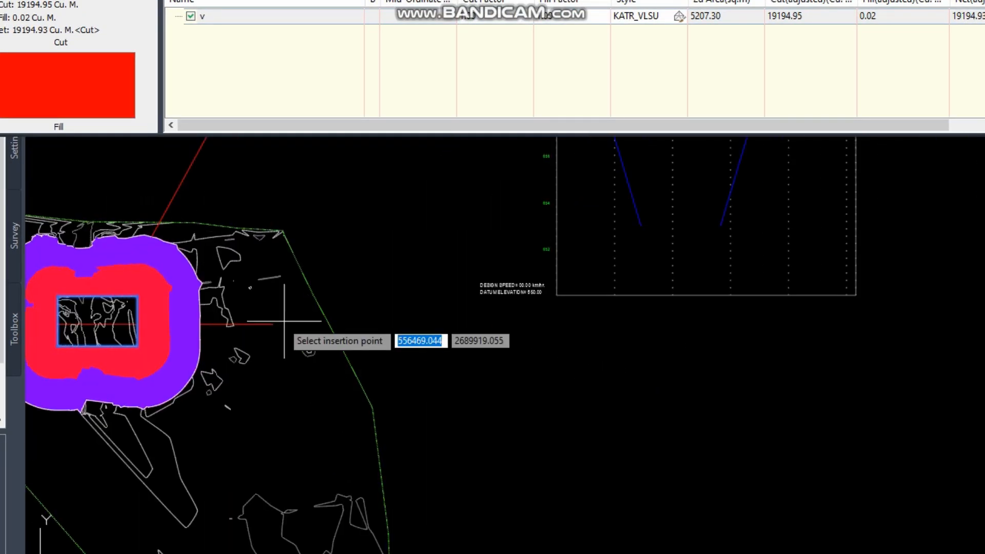
left_click(247, 196)
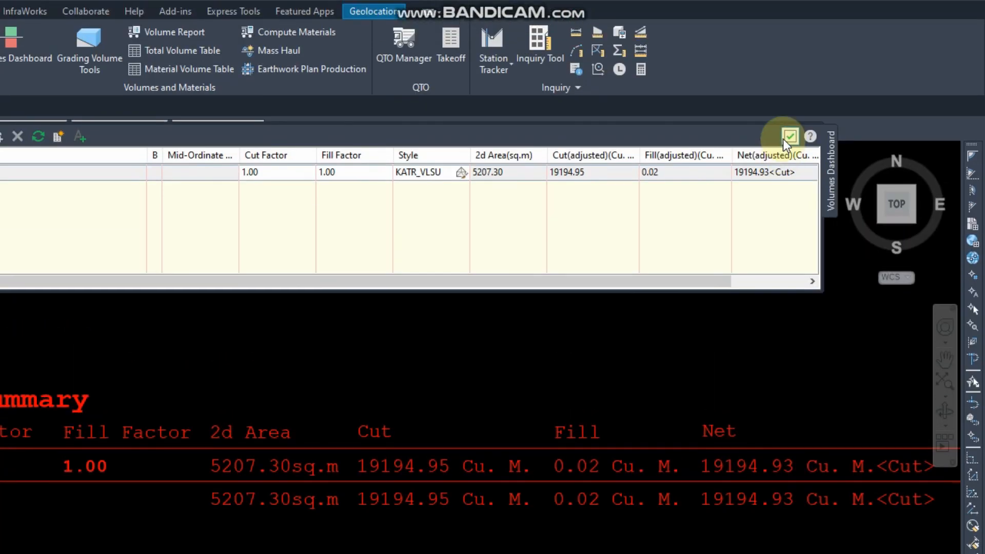
left_click(785, 138)
Scale up the Cut/Fill Summary table from its lower-left end until its text is legible beside the plan.
scroll(462, 403, "down", 8)
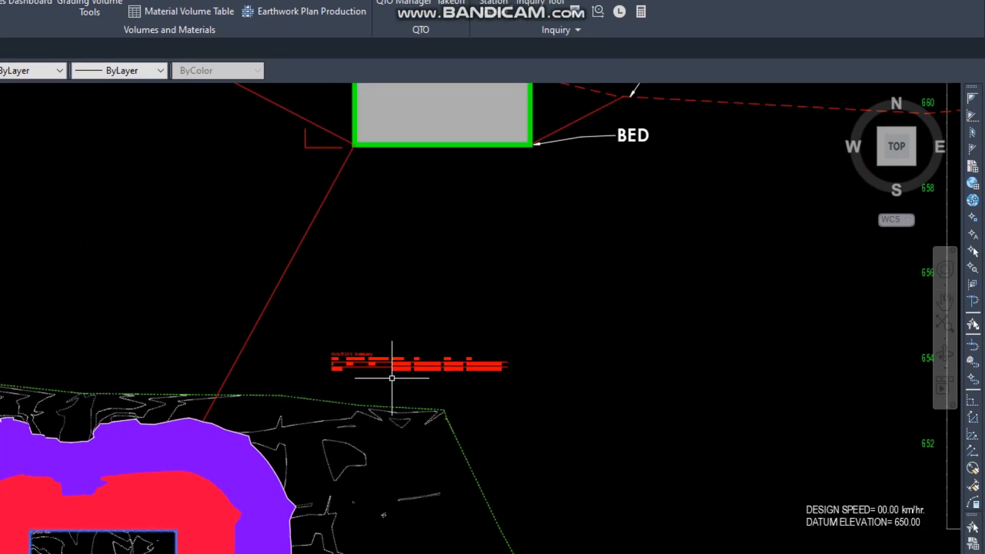
type("sc")
key("Return")
left_click(391, 370)
key("Return")
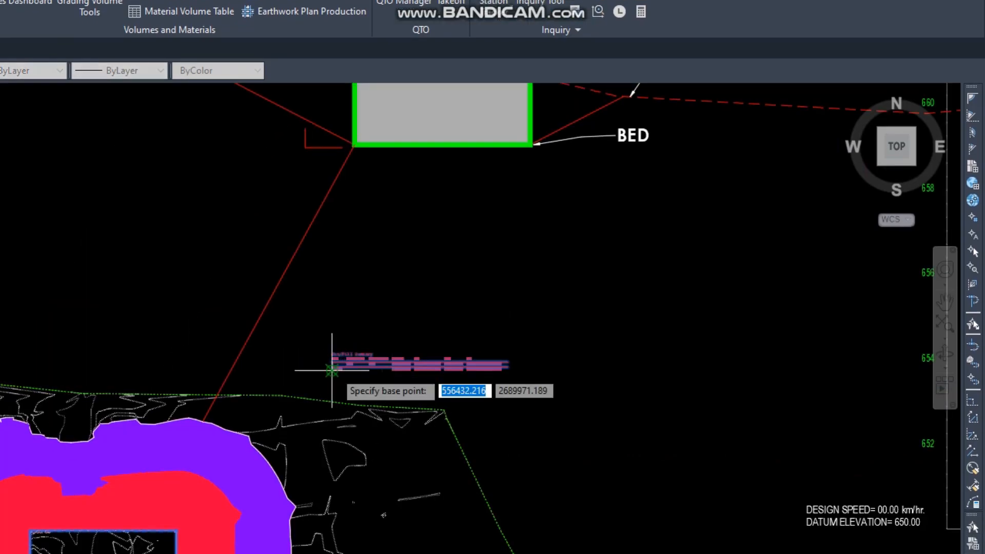
left_click(332, 370)
middle_click_drag(499, 413, 253, 223)
left_click(418, 288)
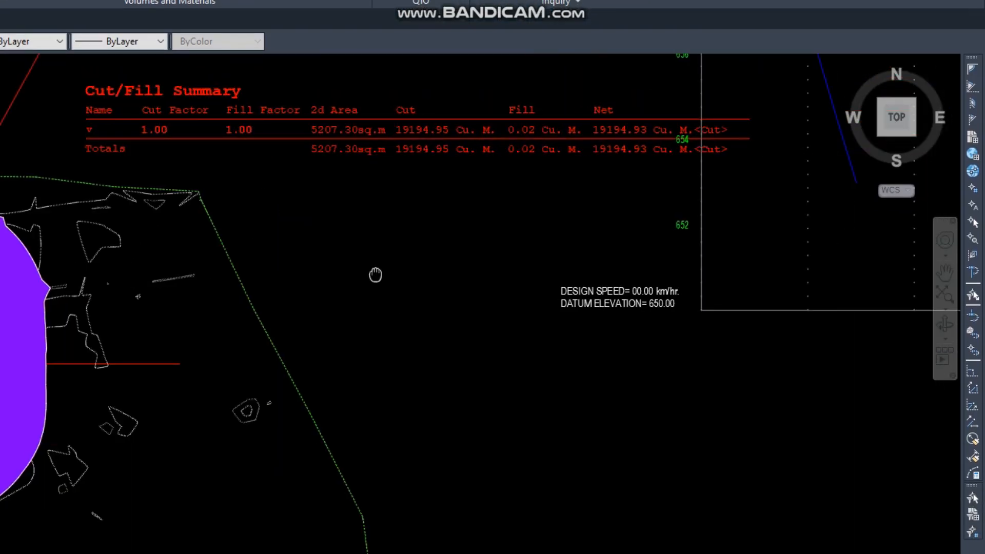
Move the Cut/Fill Summary table to just above the coloured volume surface around the building pad.
middle_click_drag(376, 275, 556, 461)
type("m")
key("Return")
left_click(460, 249)
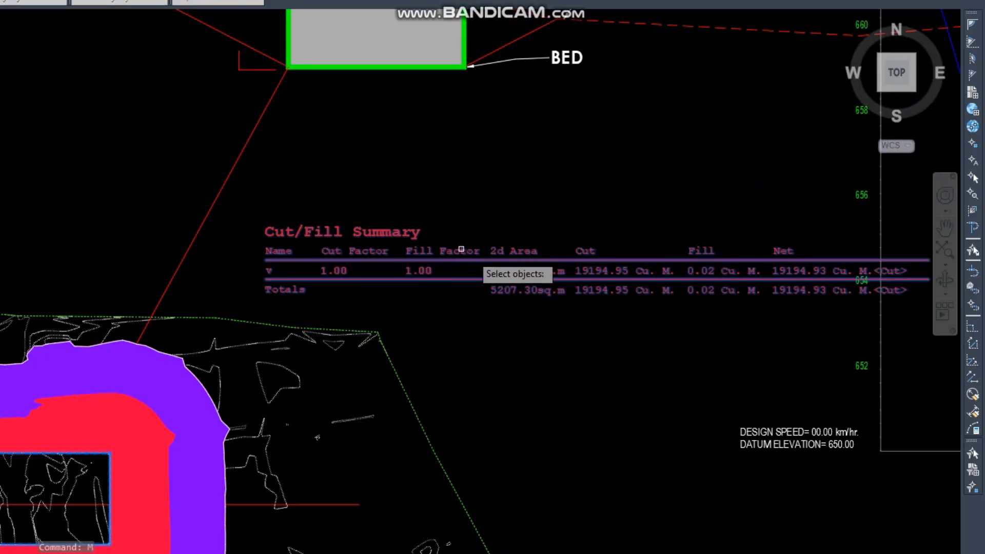
scroll(571, 310, "down", 7)
key("Return")
left_click(621, 337)
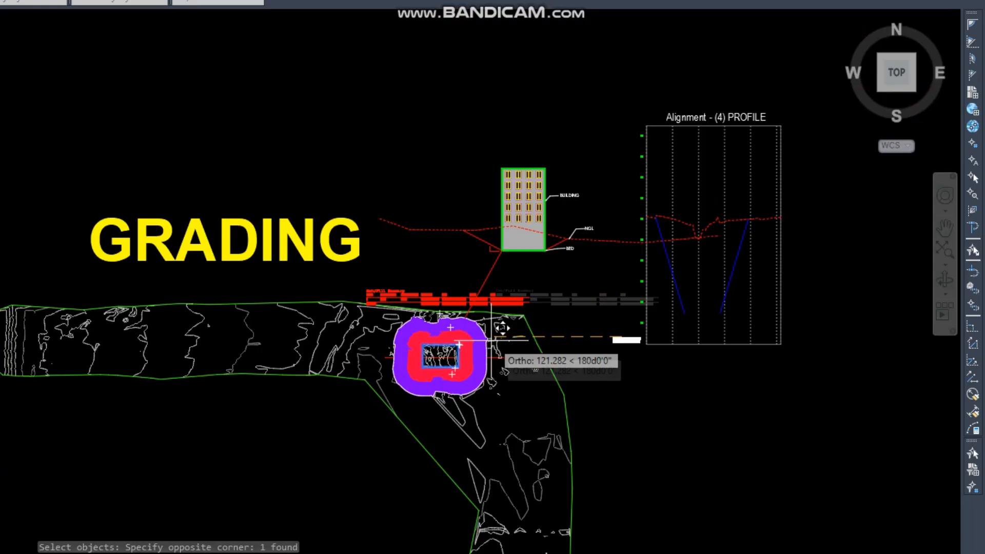
scroll(480, 303, "up", 2)
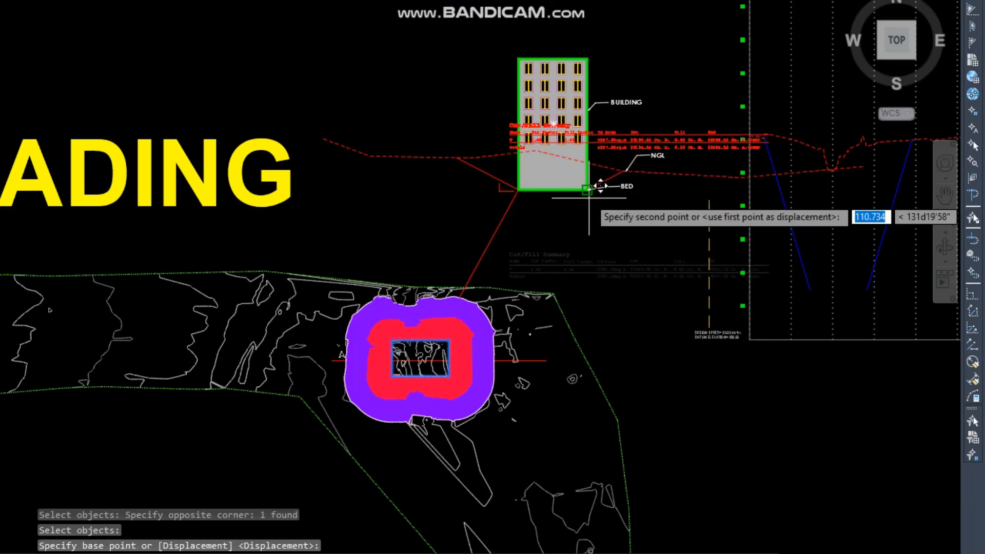
left_click(545, 222)
scroll(462, 334, "up", 4)
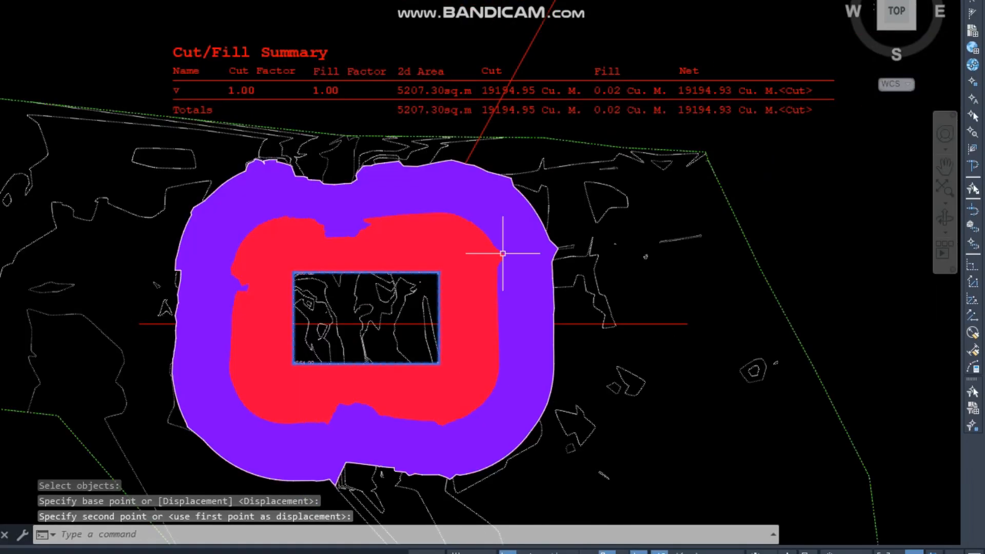
scroll(323, 251, "down", 4)
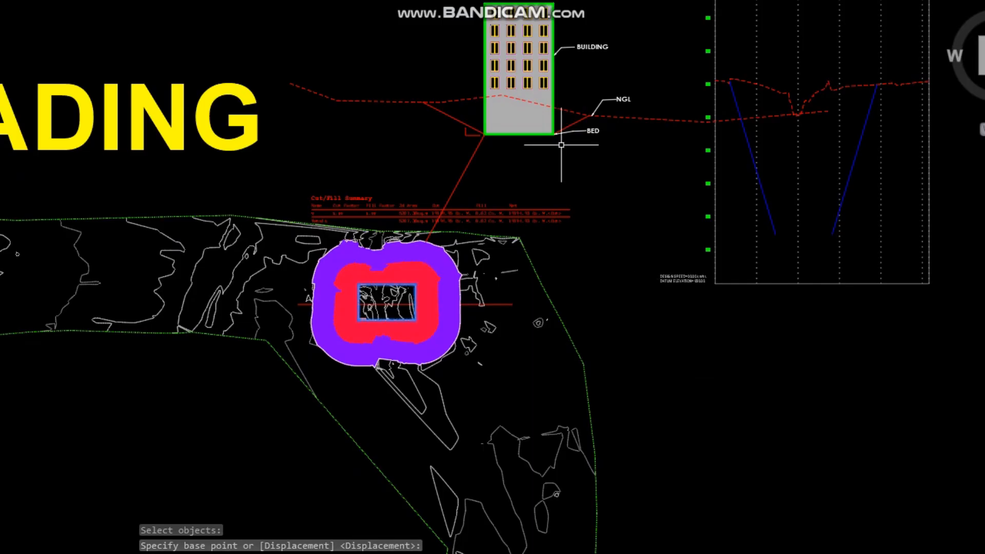
scroll(418, 260, "up", 4)
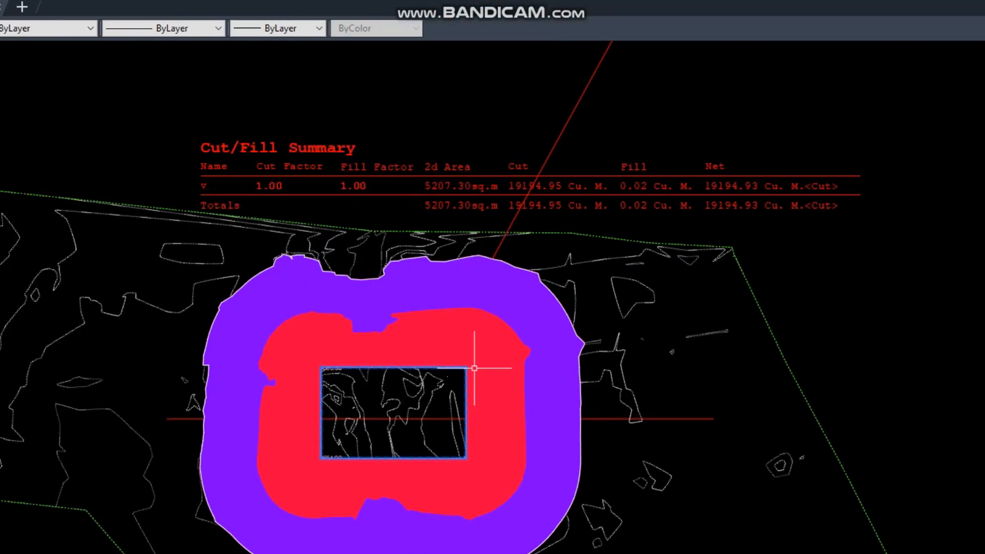
scroll(454, 354, "down", 4)
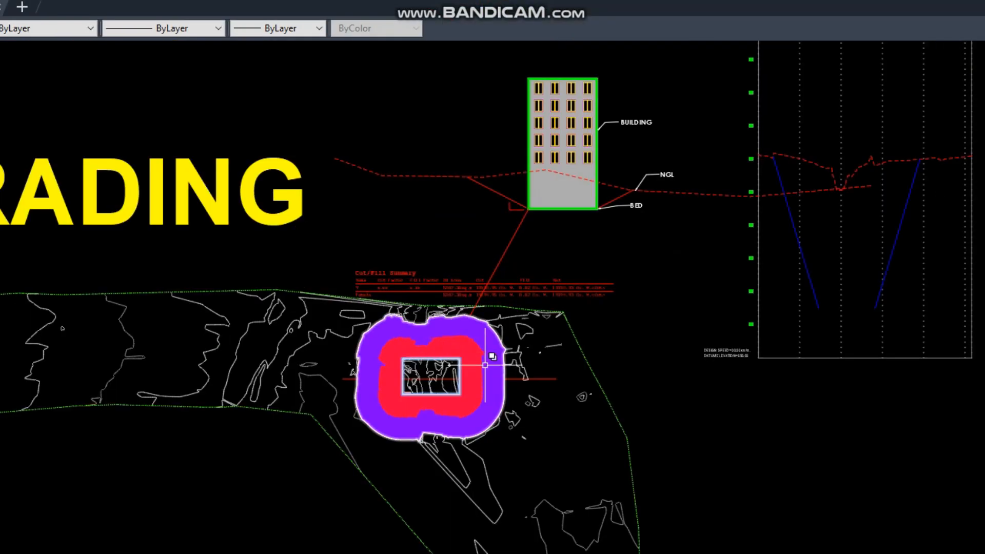
scroll(475, 305, "up", 2)
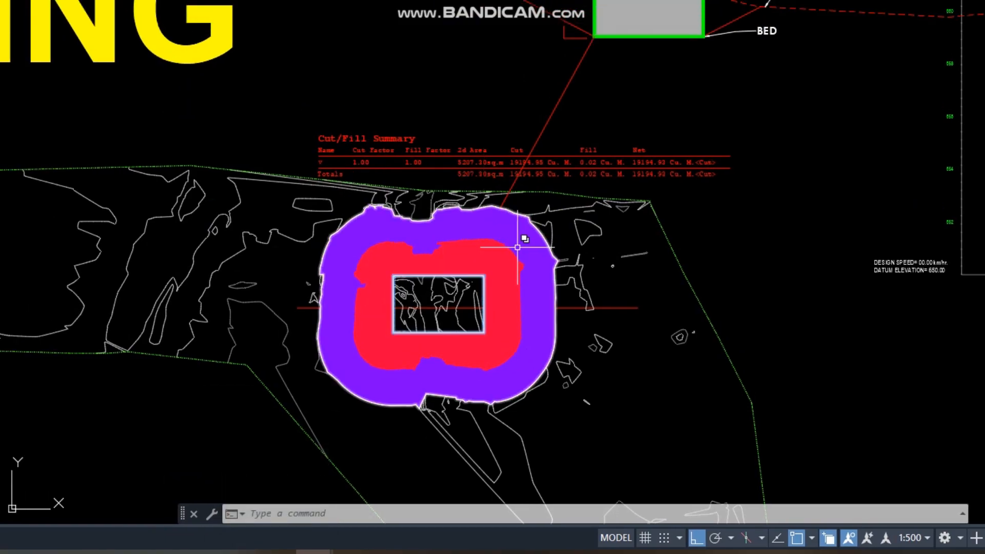
scroll(517, 247, "down", 2)
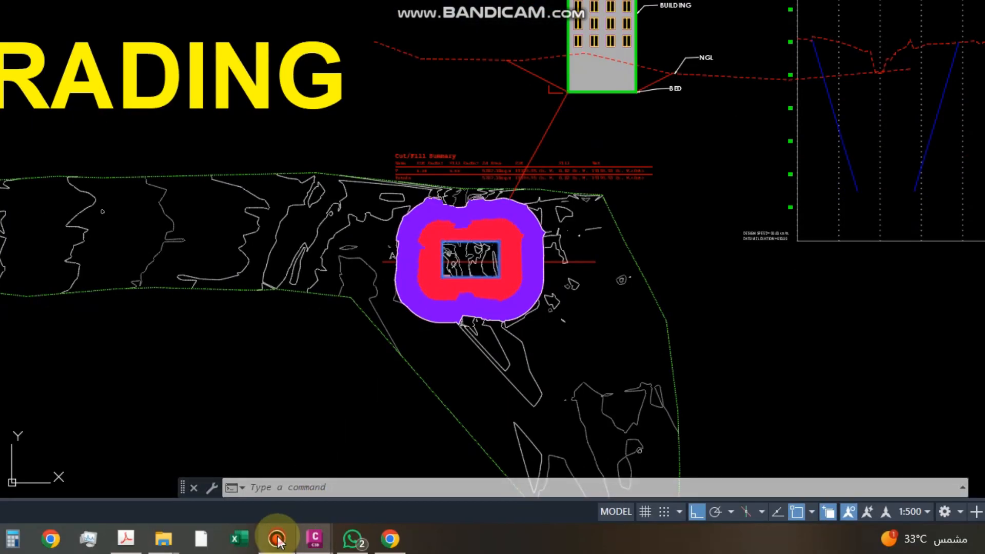